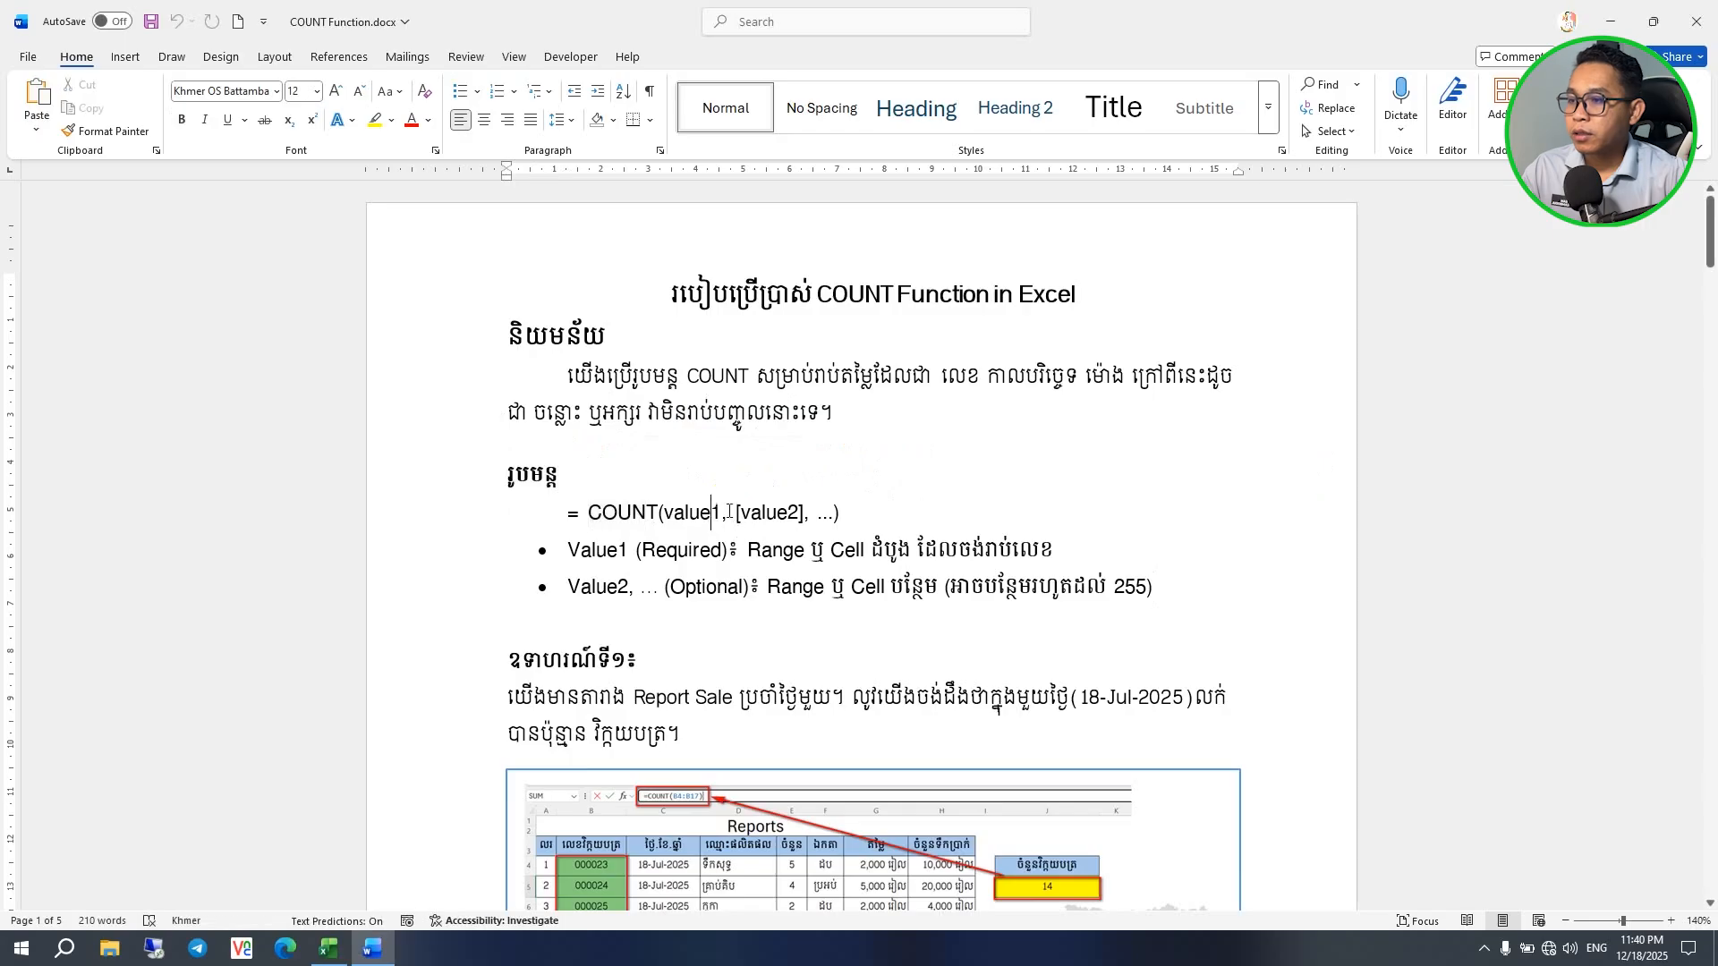
Step: Examine the COUNT syntax in the document, covering the required value1 argument, the optional value2 argument and the limit on additional ranges
{"action": "left_click_drag", "start_coordinate": [738, 516], "coordinate": [802, 517]}
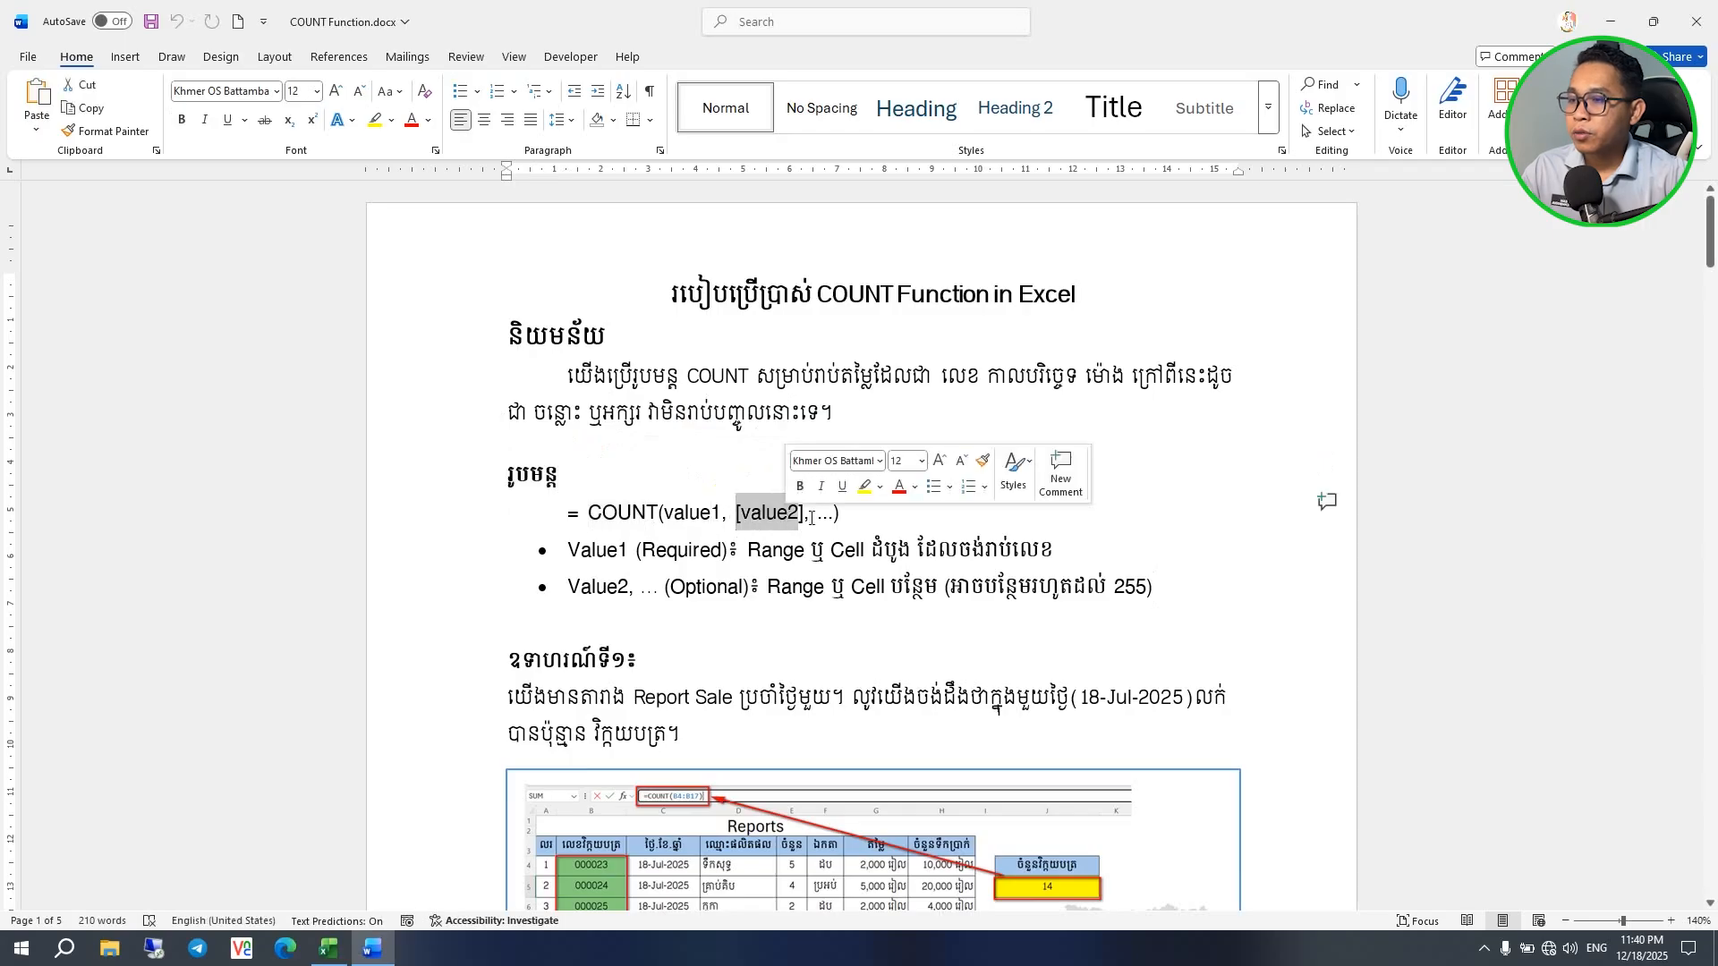
{"action": "left_click", "coordinate": [808, 516]}
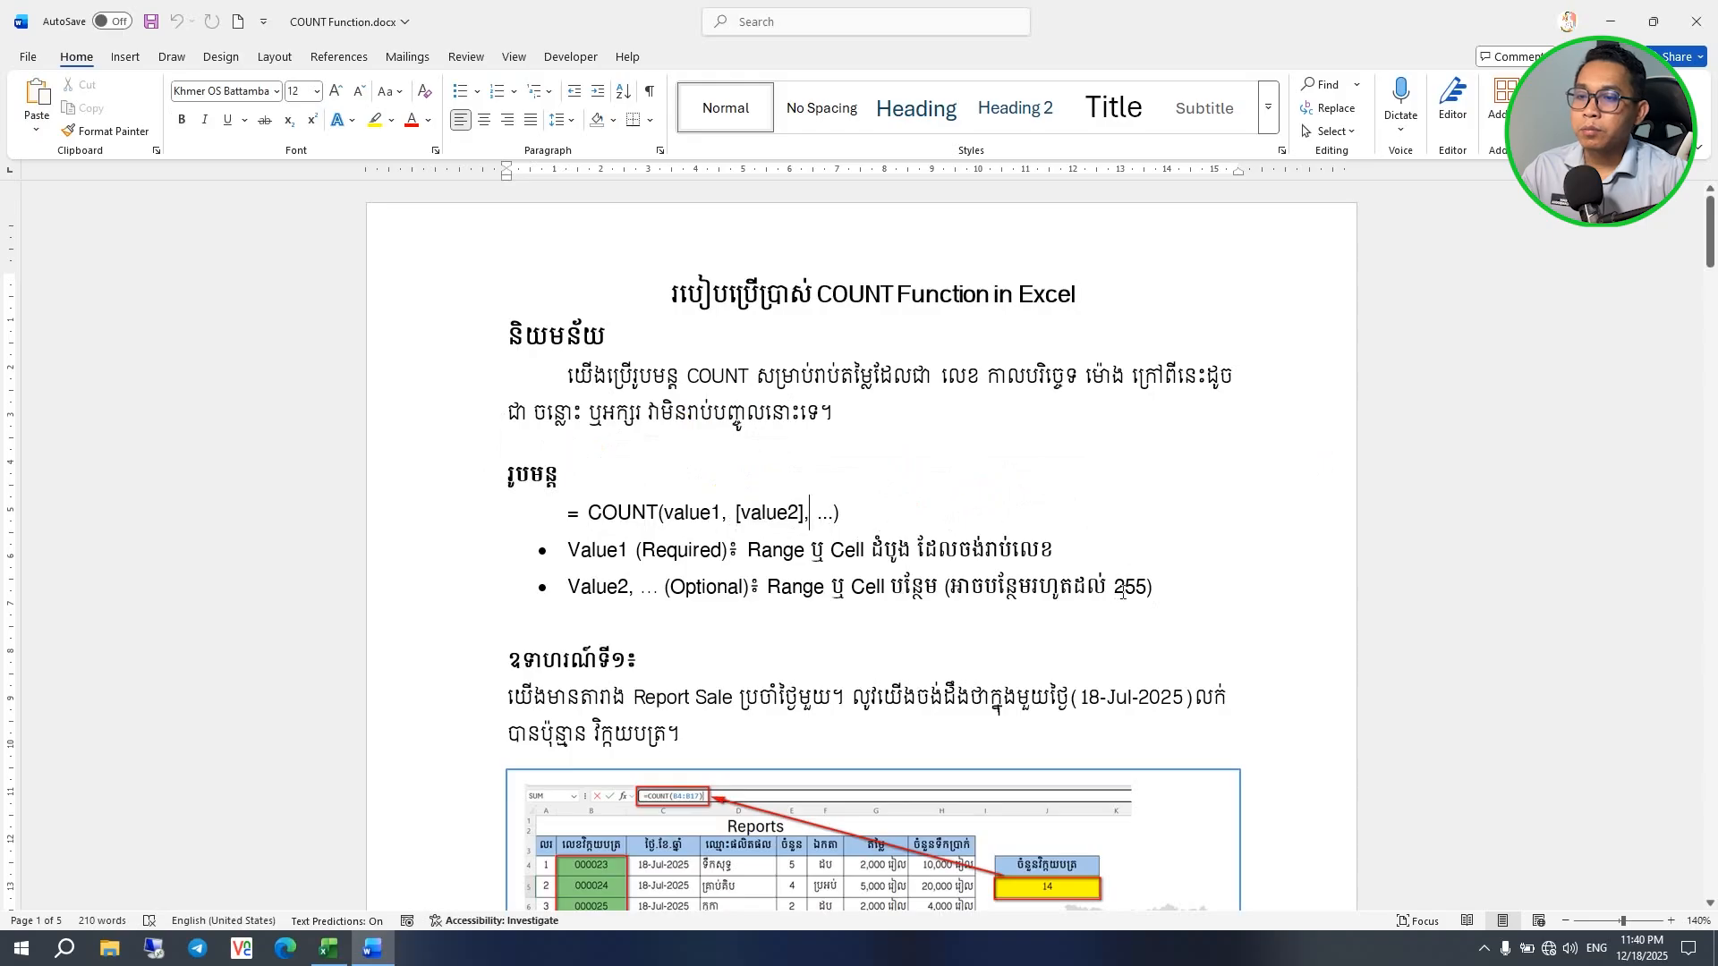
{"action": "left_click_drag", "start_coordinate": [1114, 588], "coordinate": [1147, 591]}
{"action": "left_click", "coordinate": [1044, 631]}
{"action": "left_click", "coordinate": [561, 558]}
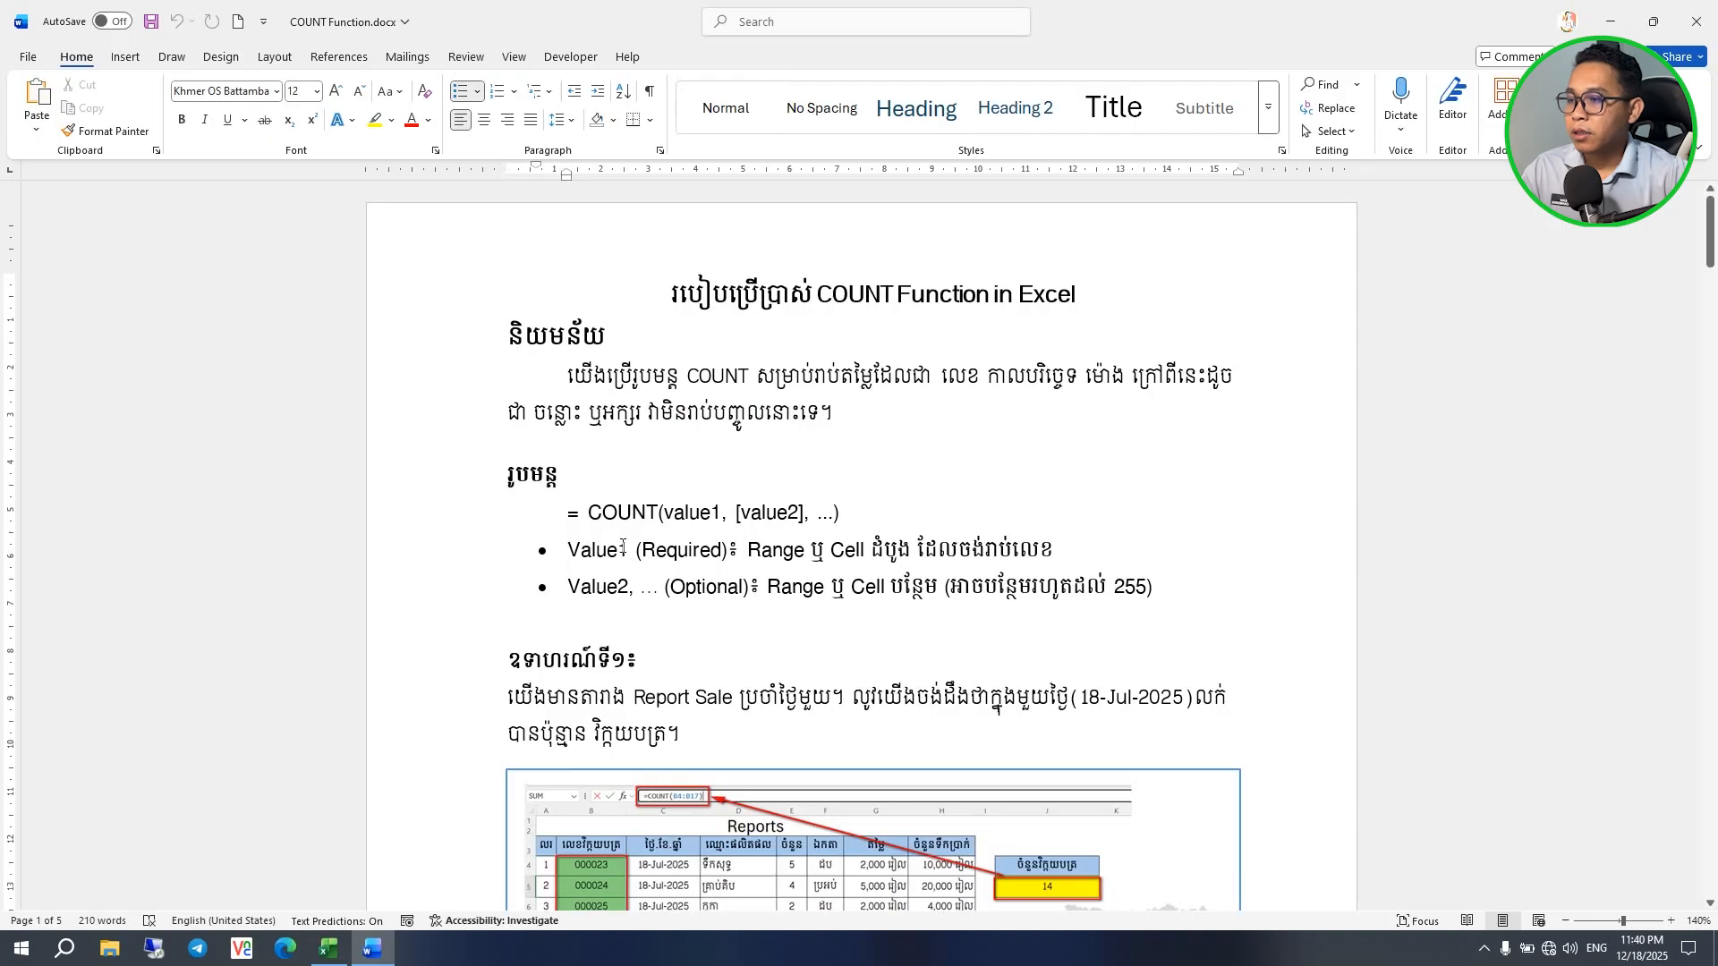
{"action": "left_click_drag", "start_coordinate": [629, 547], "coordinate": [581, 549]}
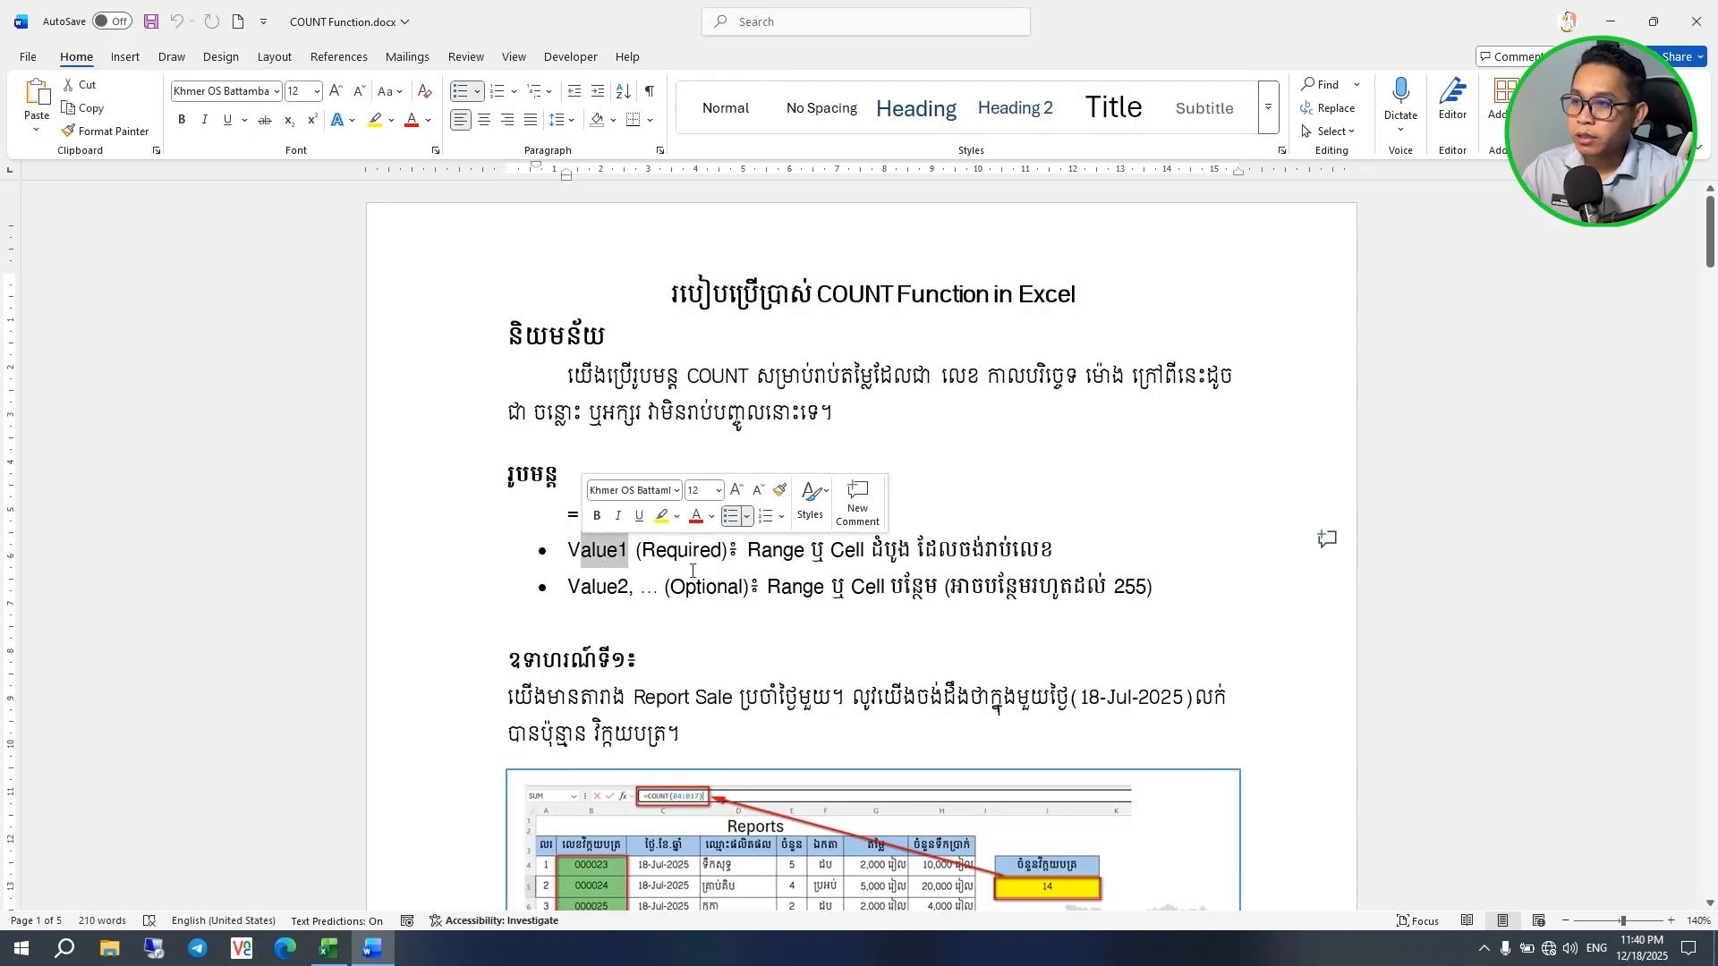
{"action": "left_click", "coordinate": [859, 574]}
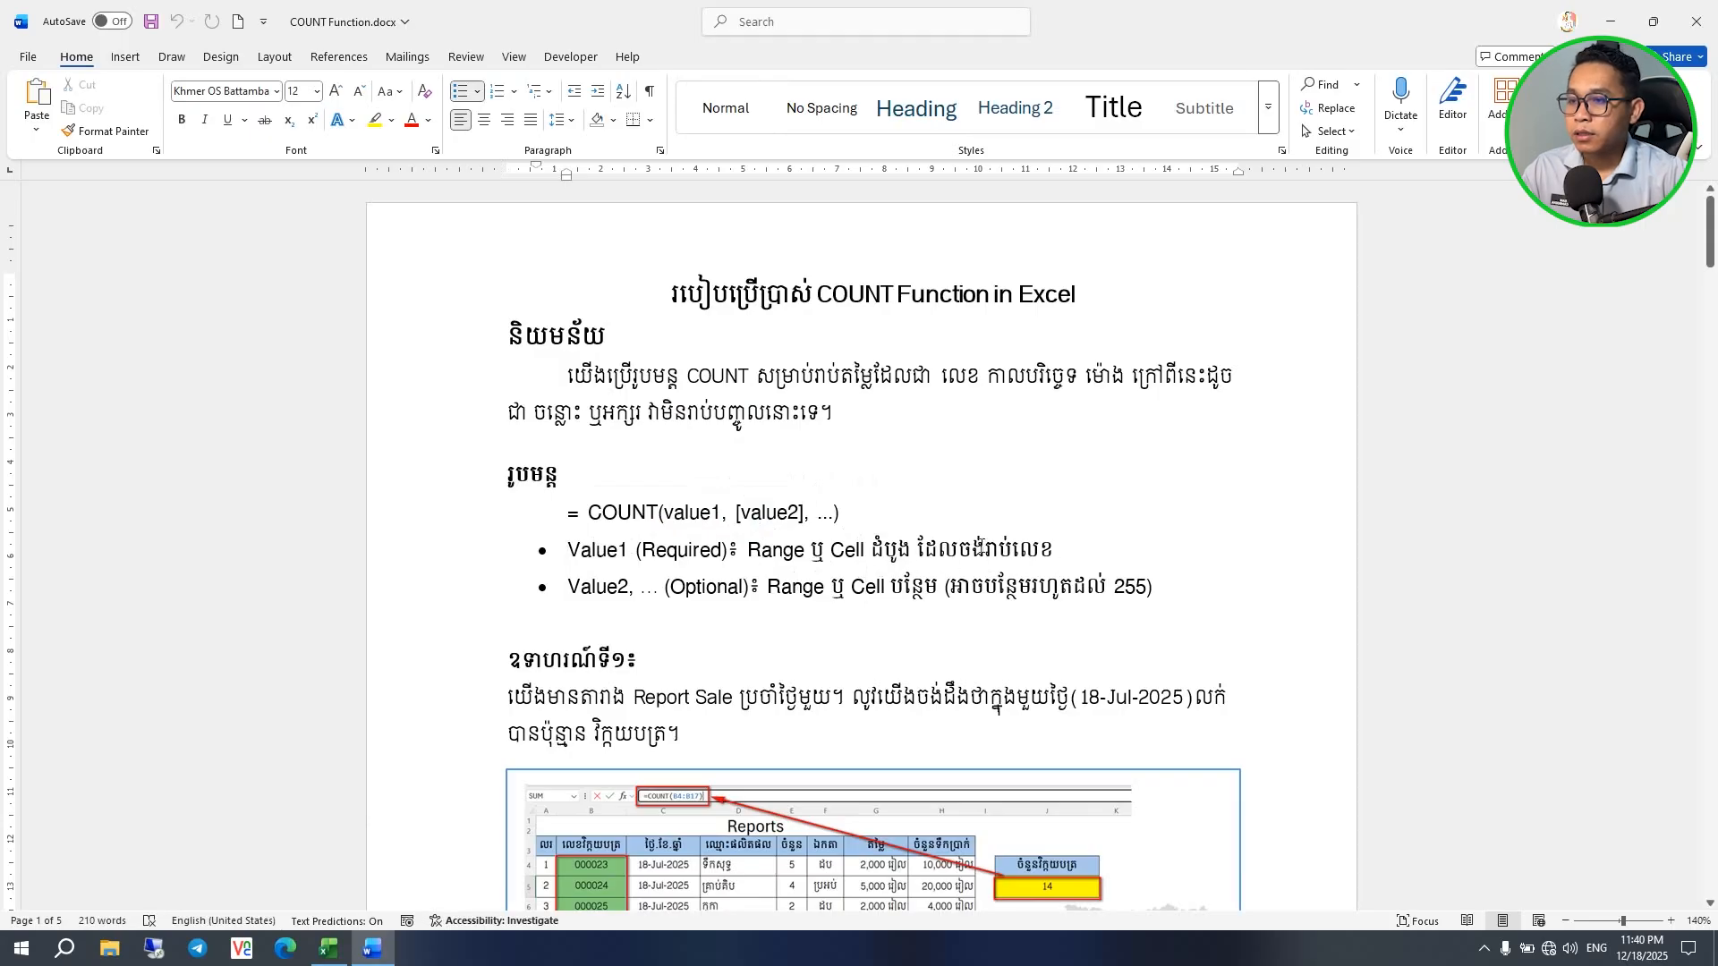
{"action": "left_click", "coordinate": [610, 588]}
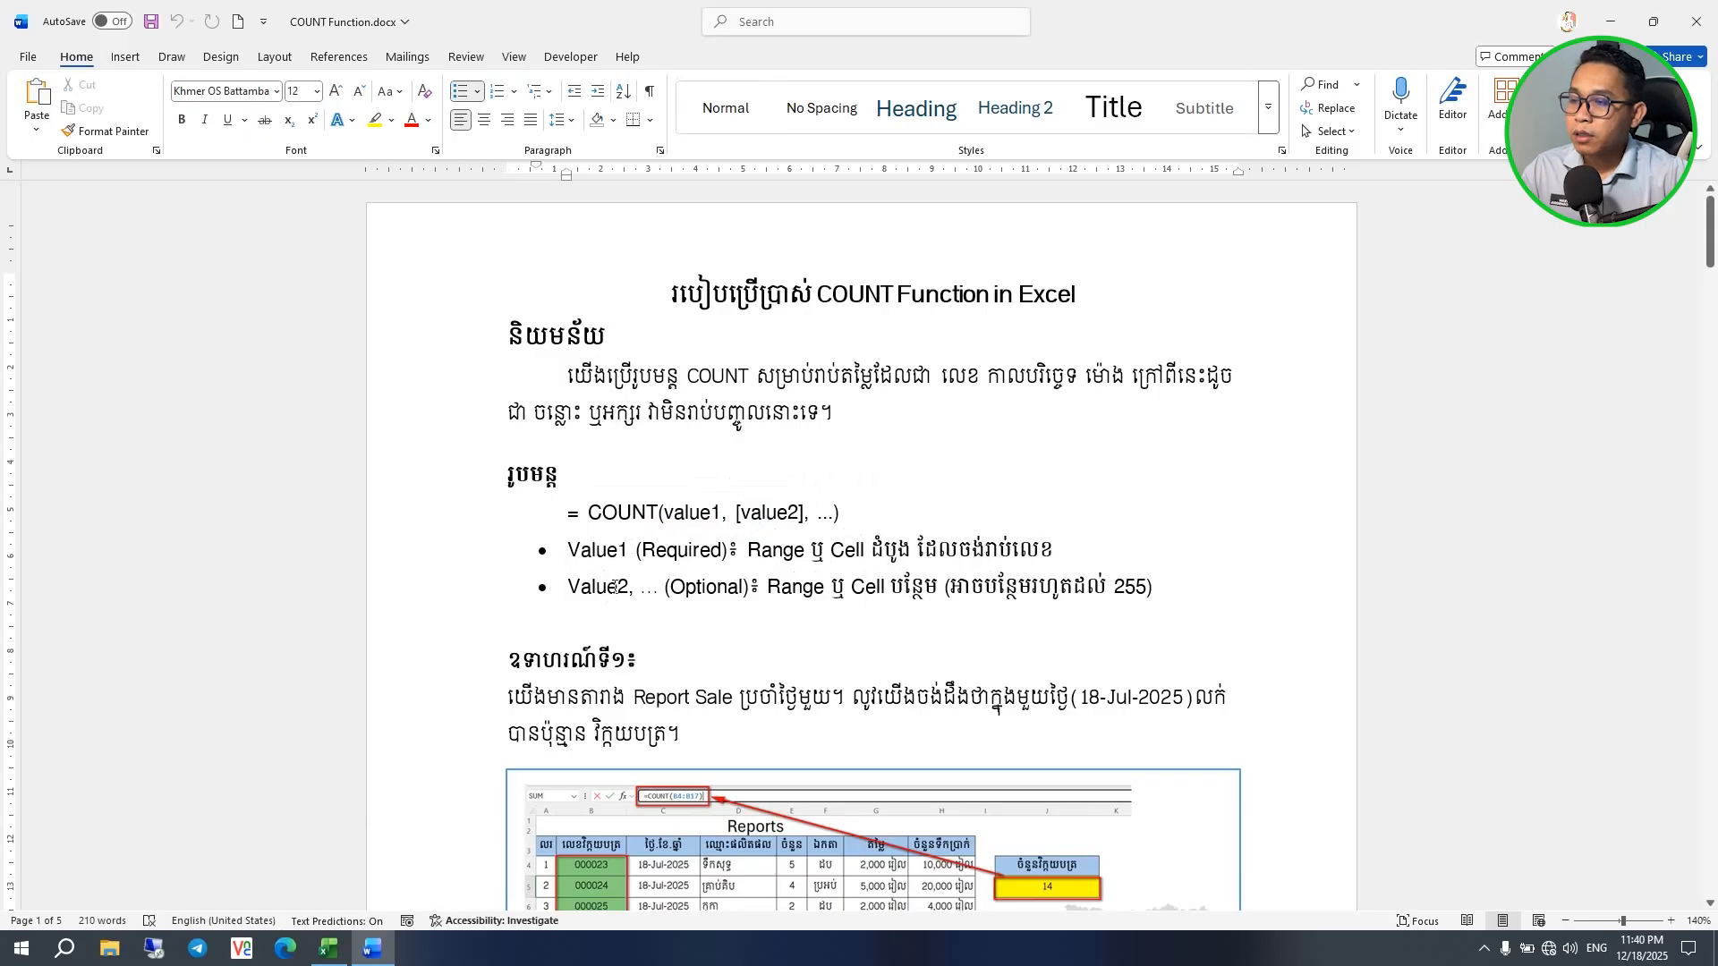
{"action": "left_click", "coordinate": [787, 625]}
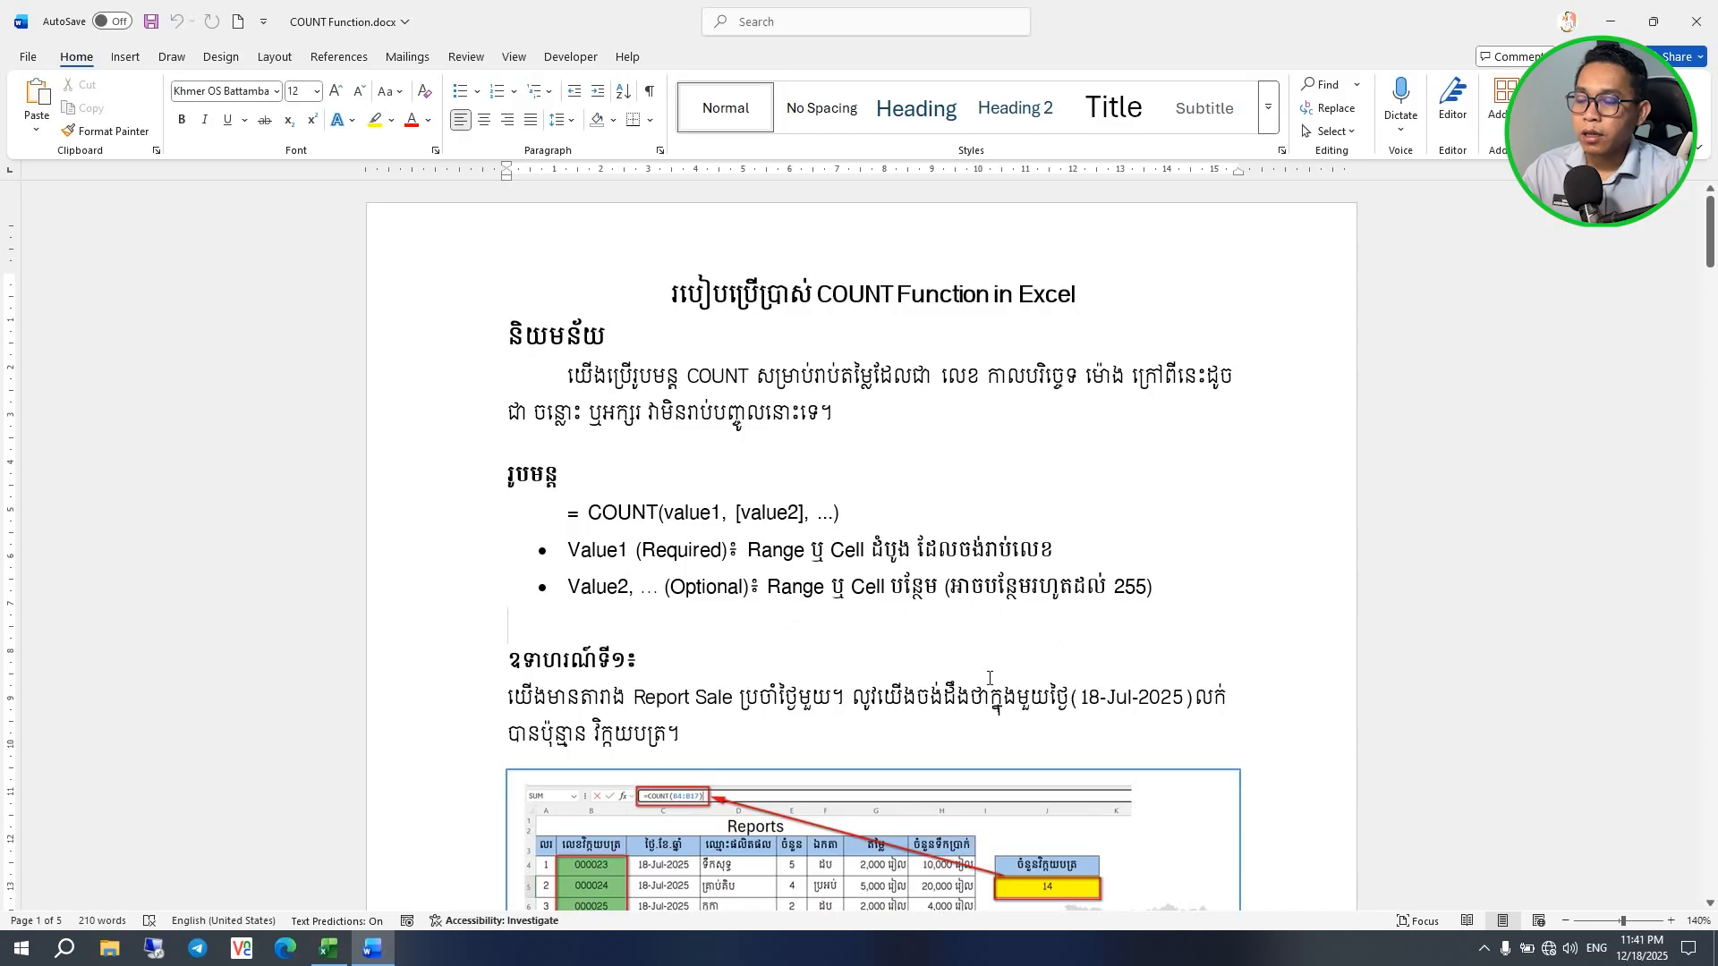
Step: Read the first example about counting the invoices sold on 18-Jul-2025, including its sentence asking for the number of invoices
{"action": "left_click", "coordinate": [827, 737]}
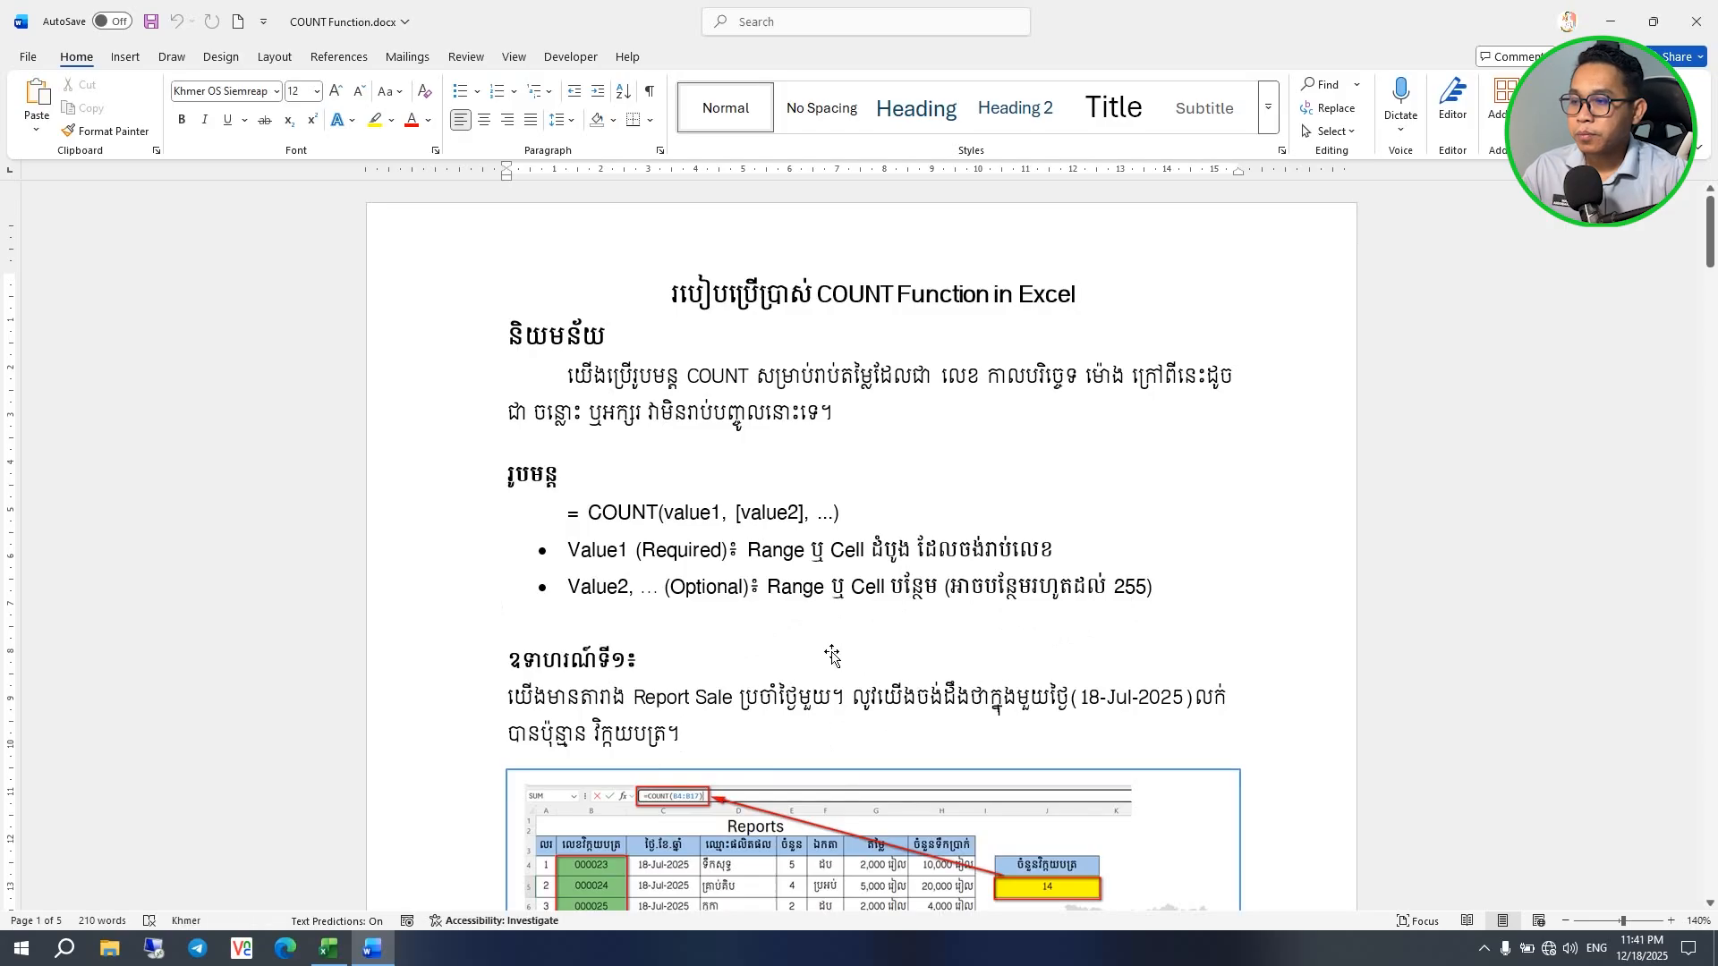
{"action": "scroll", "coordinate": [832, 653], "scroll_direction": "down", "scroll_amount": 3}
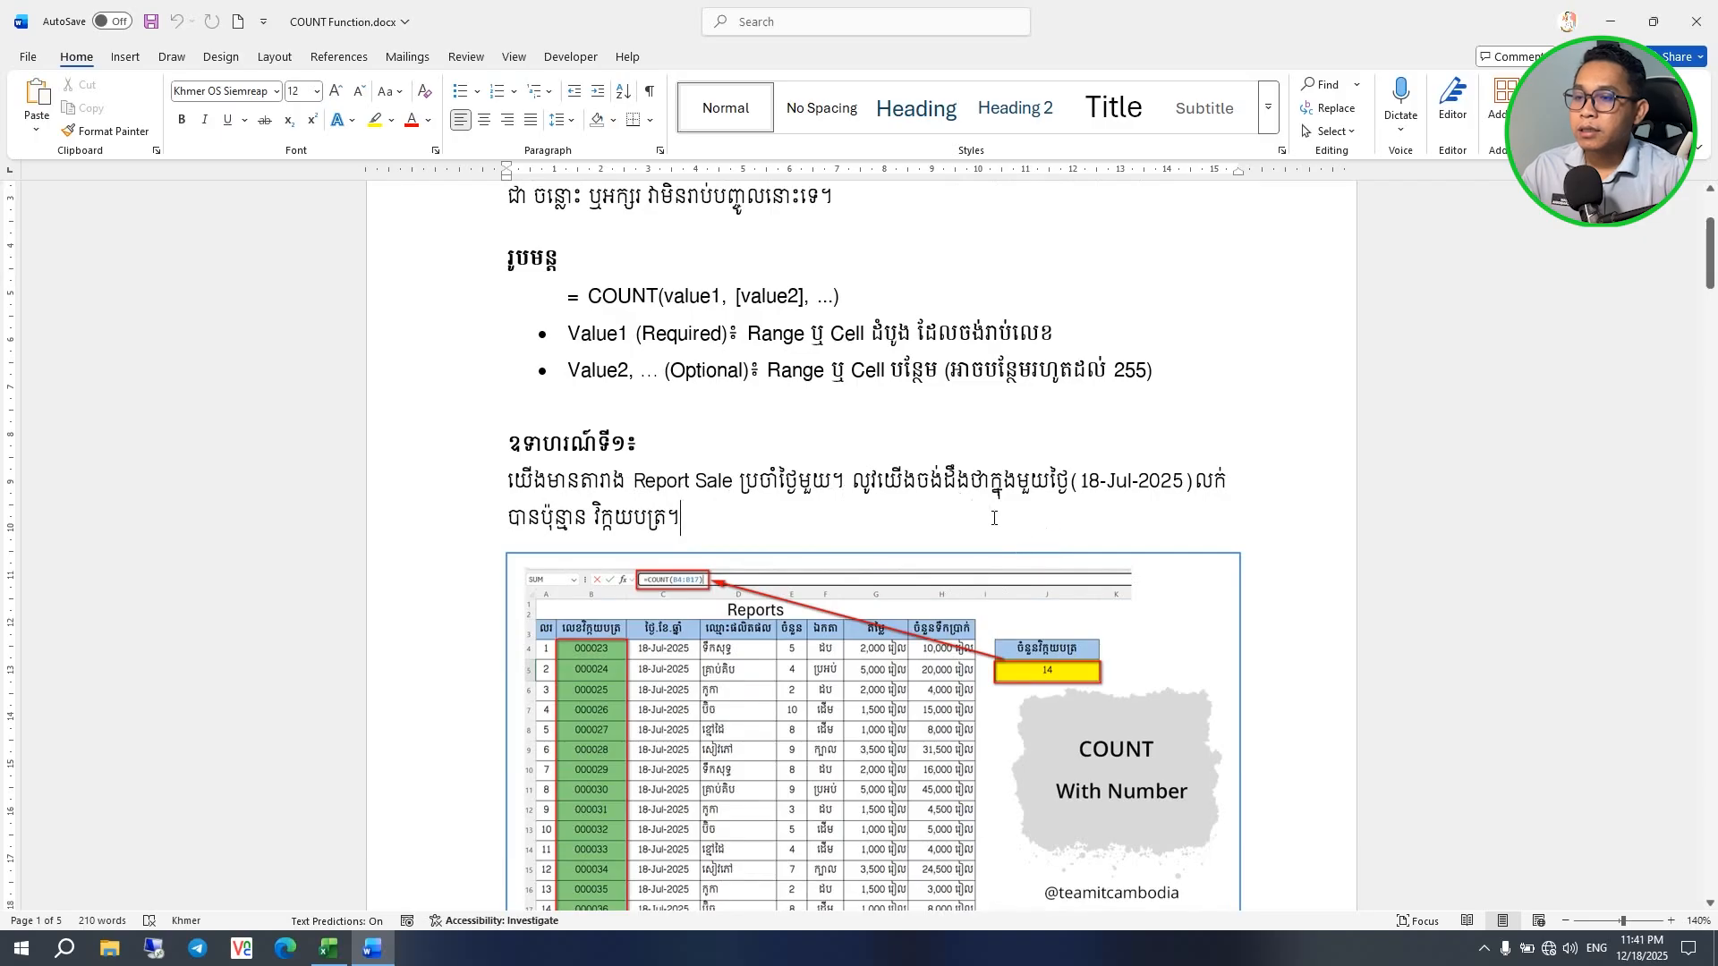
{"action": "scroll", "coordinate": [993, 519], "scroll_direction": "down", "scroll_amount": 3}
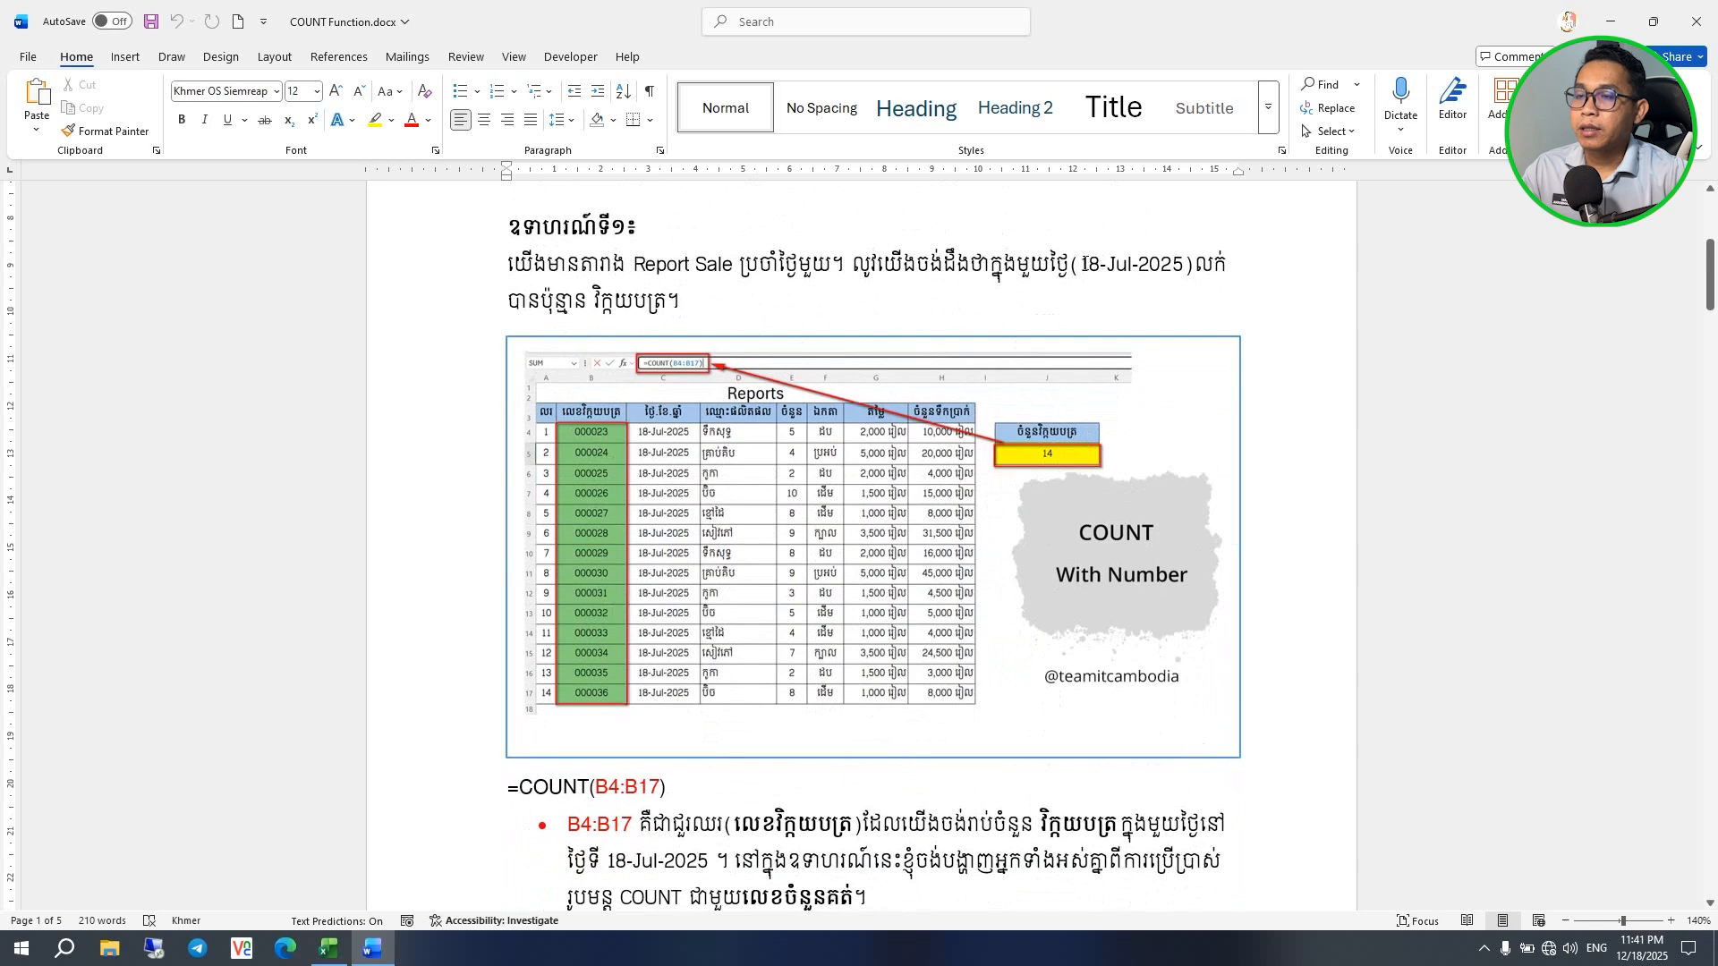
{"action": "double_click", "coordinate": [1086, 264]}
{"action": "left_click", "coordinate": [1148, 274]}
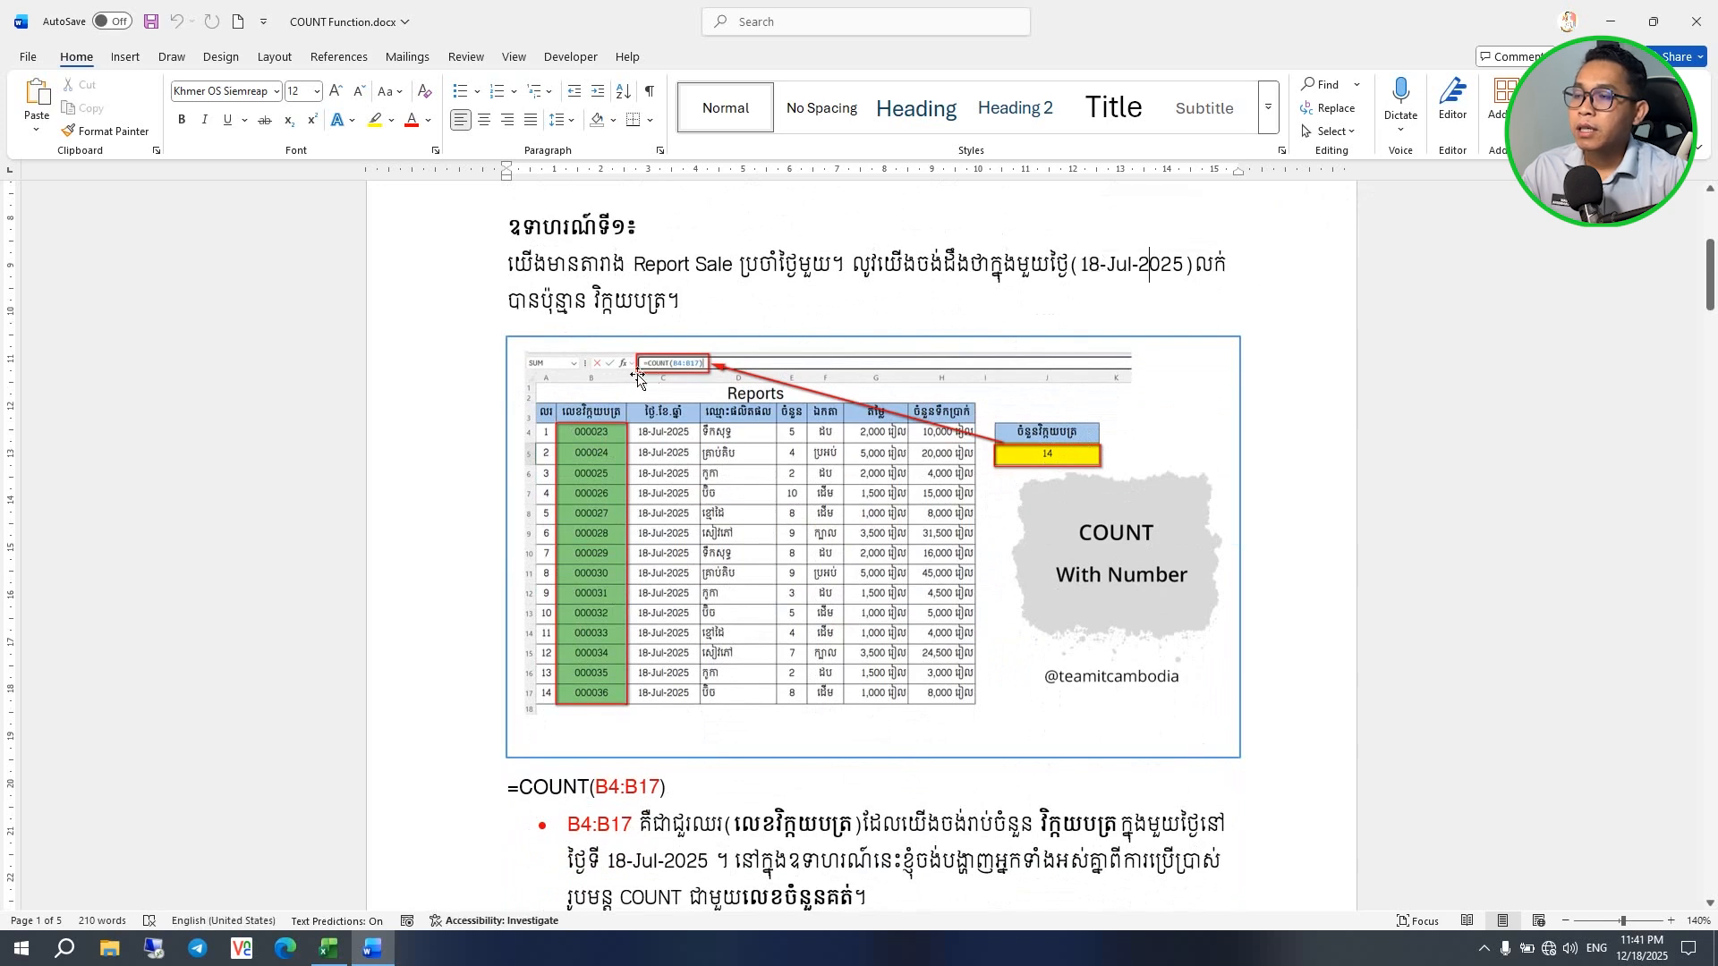
{"action": "left_click_drag", "start_coordinate": [507, 301], "coordinate": [708, 301]}
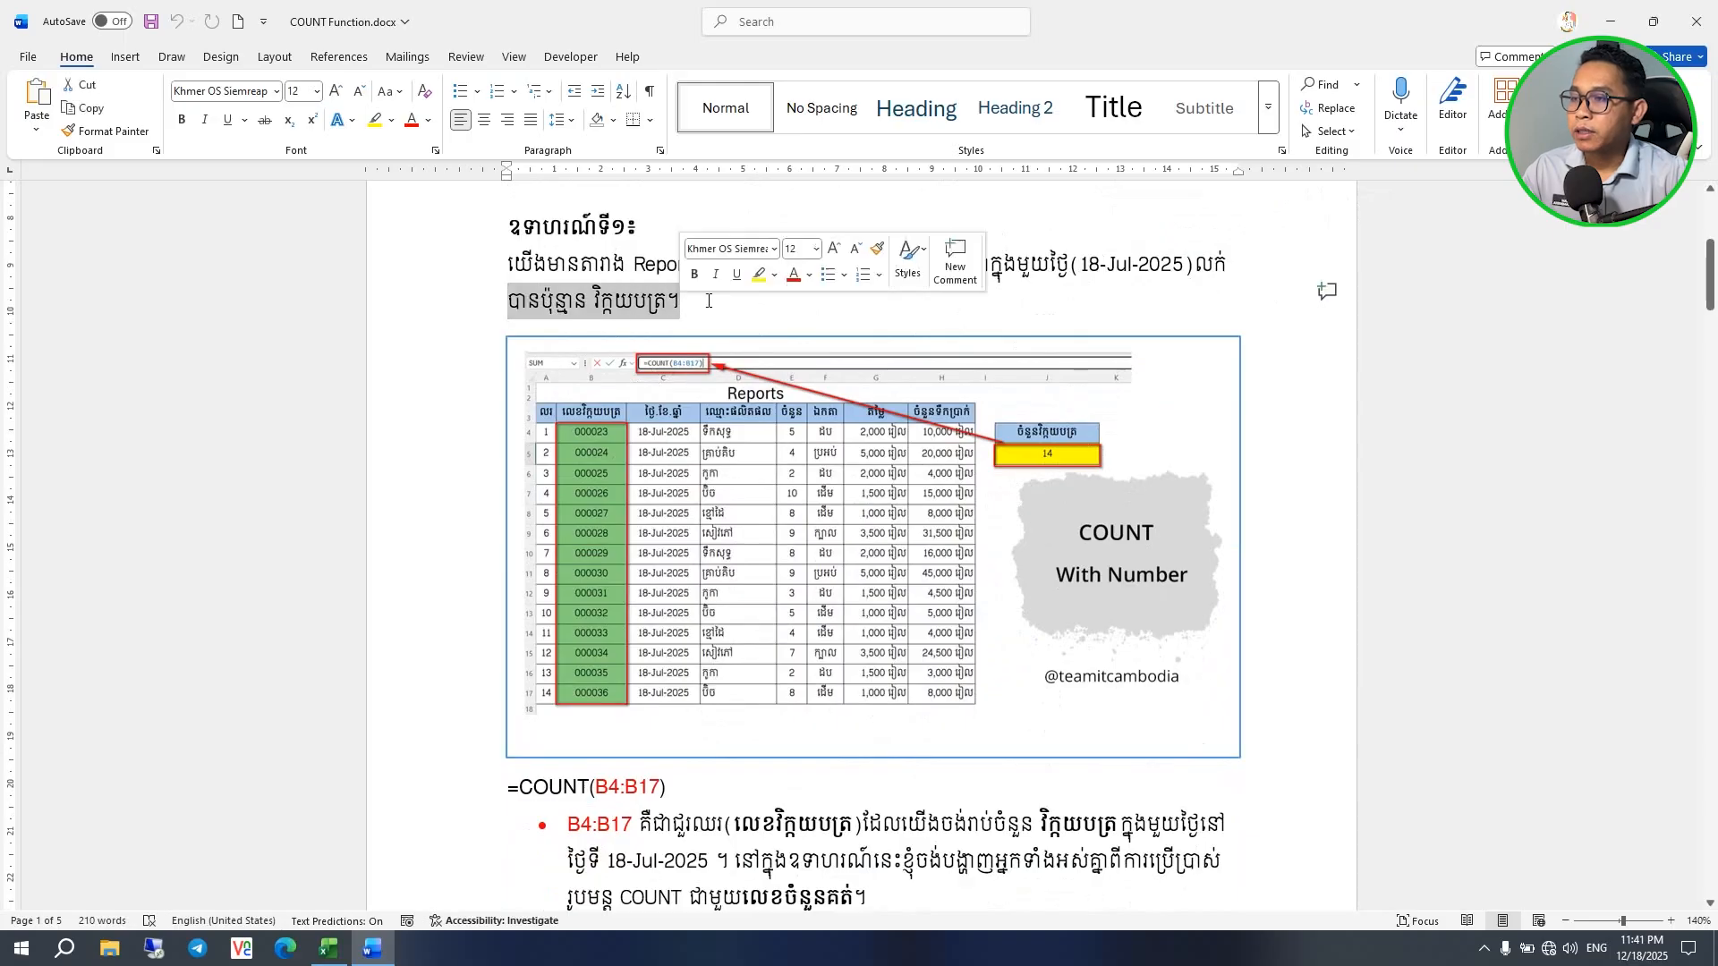
{"action": "left_click", "coordinate": [693, 317]}
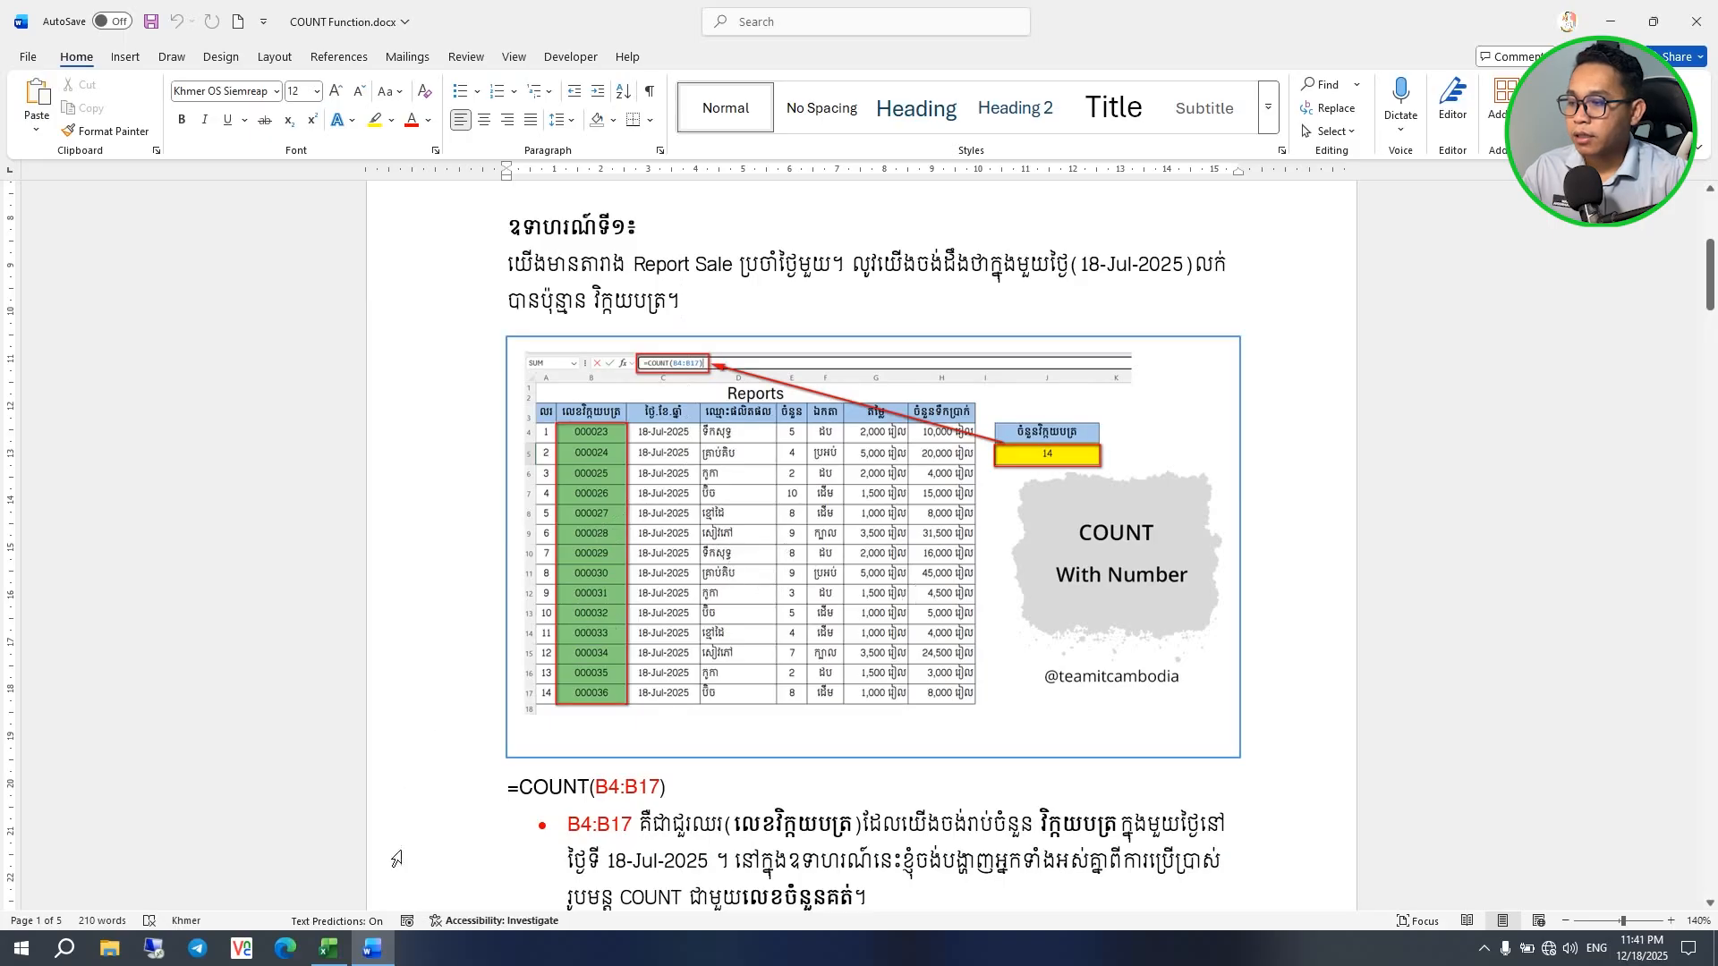
Step: Switch to the COUNT Function.xlsx workbook in Excel and examine the report's invoice numbers in B4:B17 on the Count Number sheet
{"action": "left_click", "coordinate": [331, 950]}
{"action": "left_click", "coordinate": [138, 353]}
{"action": "left_click_drag", "start_coordinate": [41, 262], "coordinate": [709, 757]}
{"action": "left_click", "coordinate": [108, 435]}
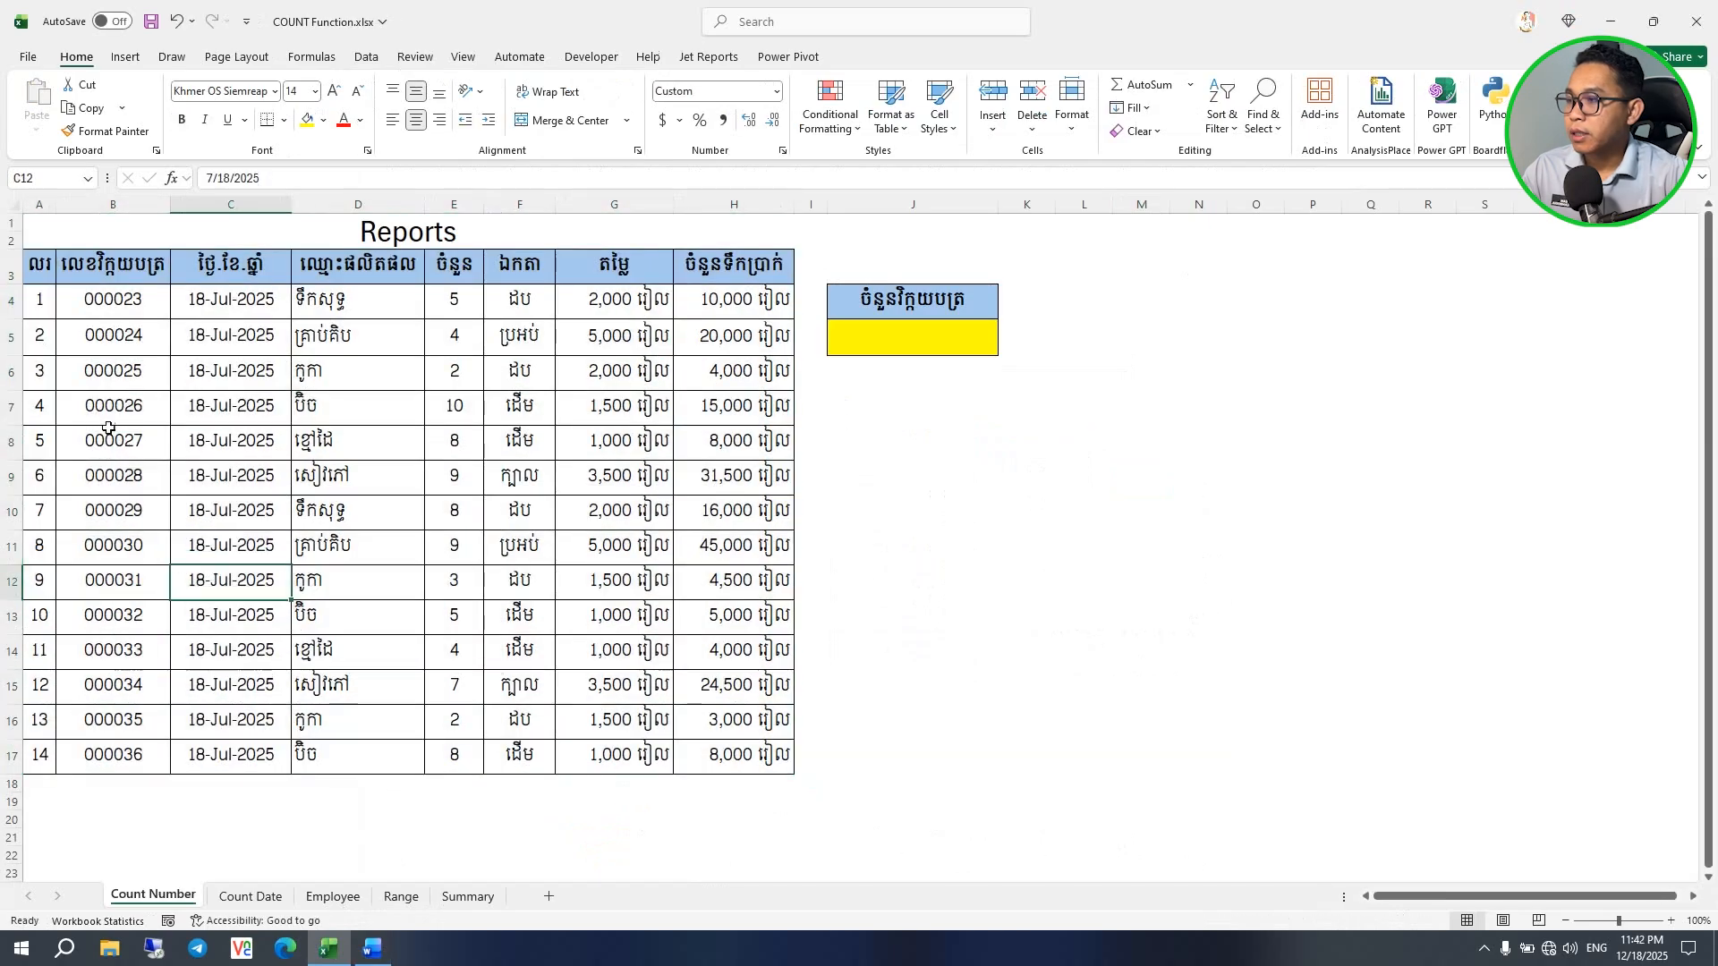
{"action": "left_click", "coordinate": [111, 305]}
{"action": "left_click_drag", "start_coordinate": [119, 299], "coordinate": [125, 749]}
{"action": "left_click", "coordinate": [130, 300]}
{"action": "left_click_drag", "start_coordinate": [130, 297], "coordinate": [134, 756]}
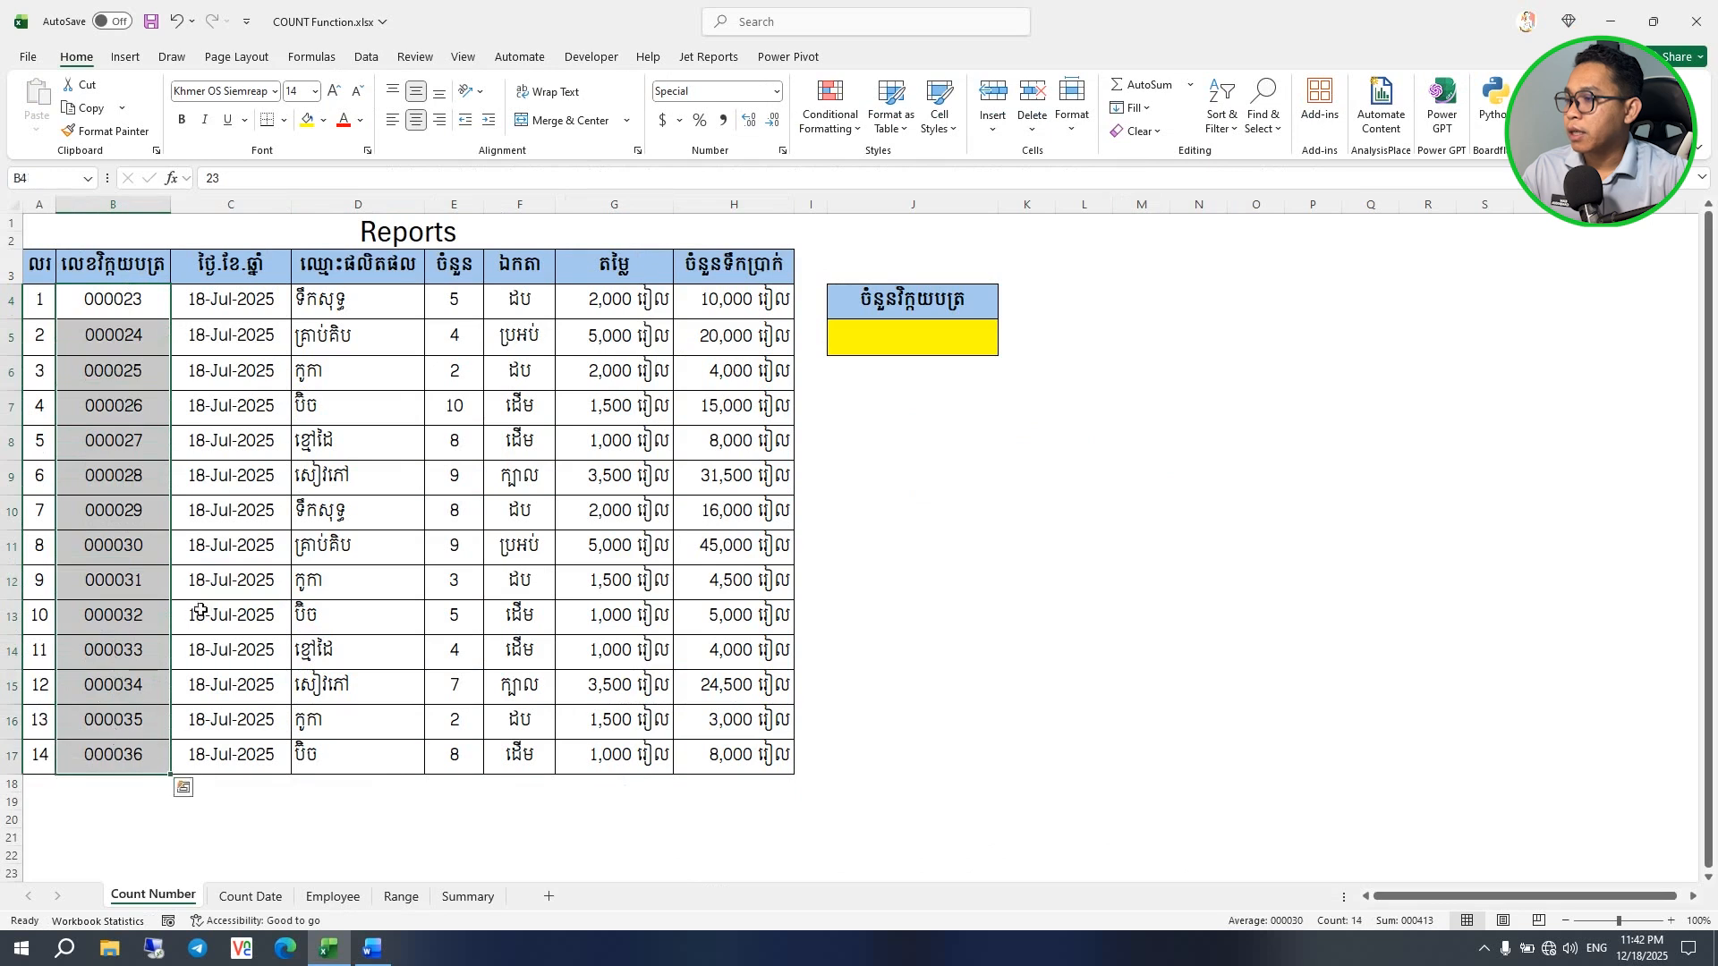
{"action": "left_click", "coordinate": [235, 489]}
{"action": "left_click", "coordinate": [234, 304]}
Step: Enter =COUNT(B4:B17) in cell J5 to count the invoice numbers
{"action": "left_click", "coordinate": [909, 331]}
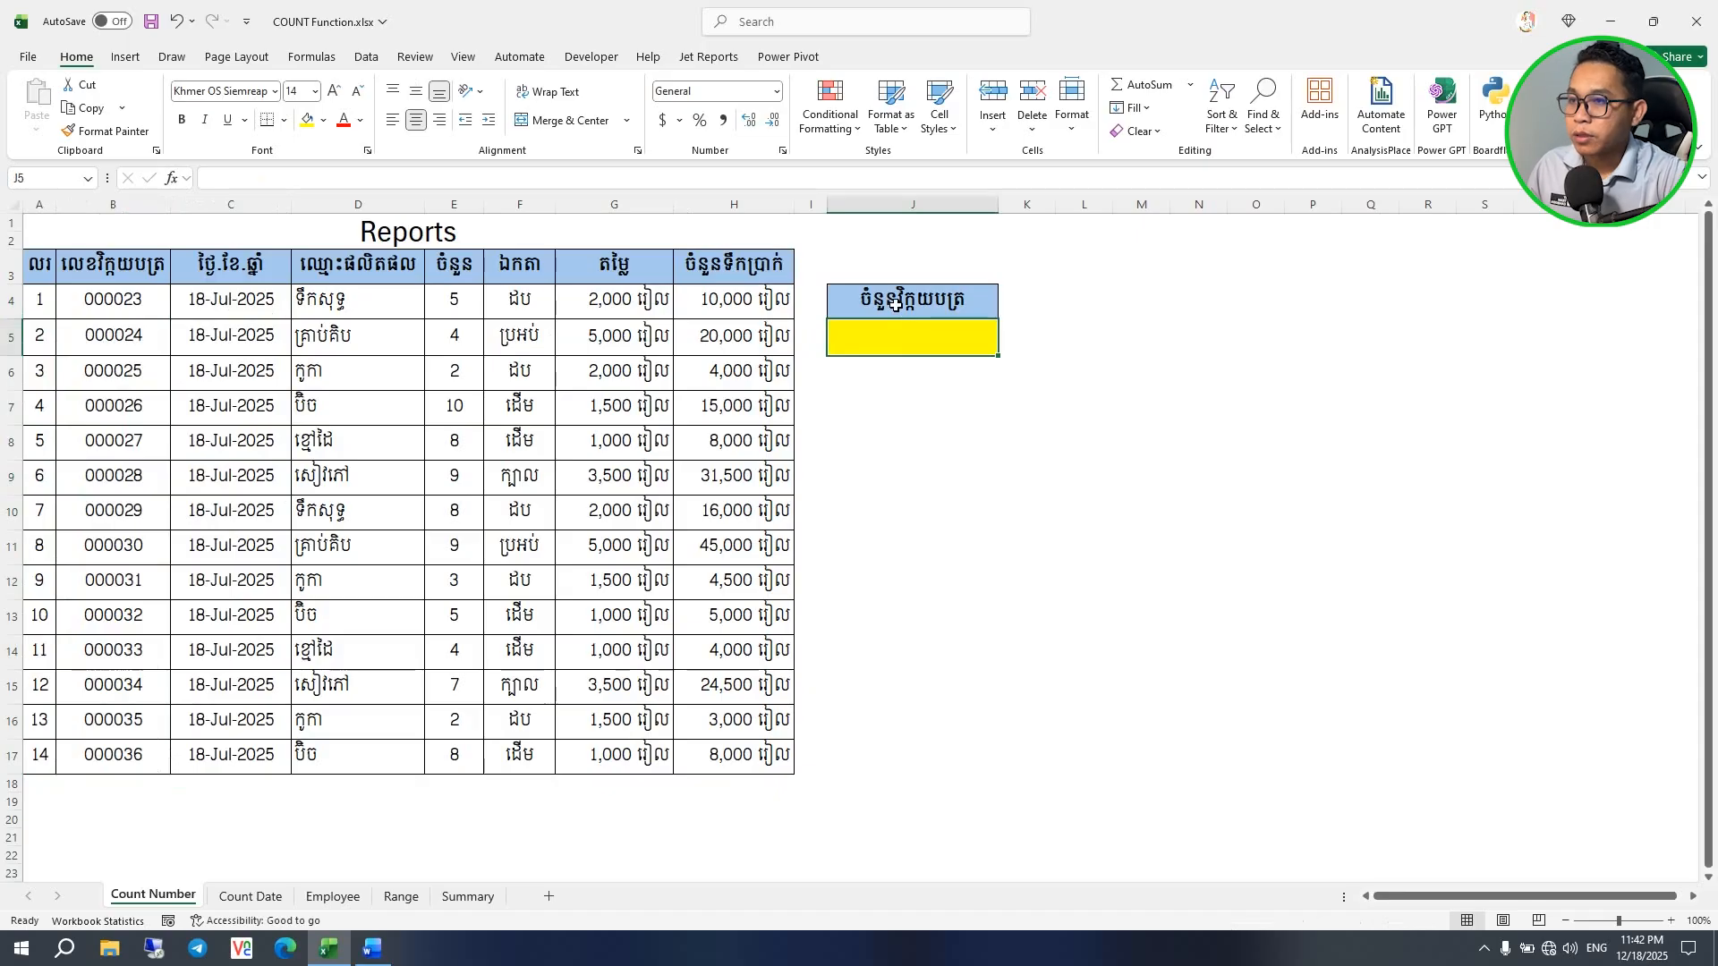
{"action": "type", "text": "=countf"}
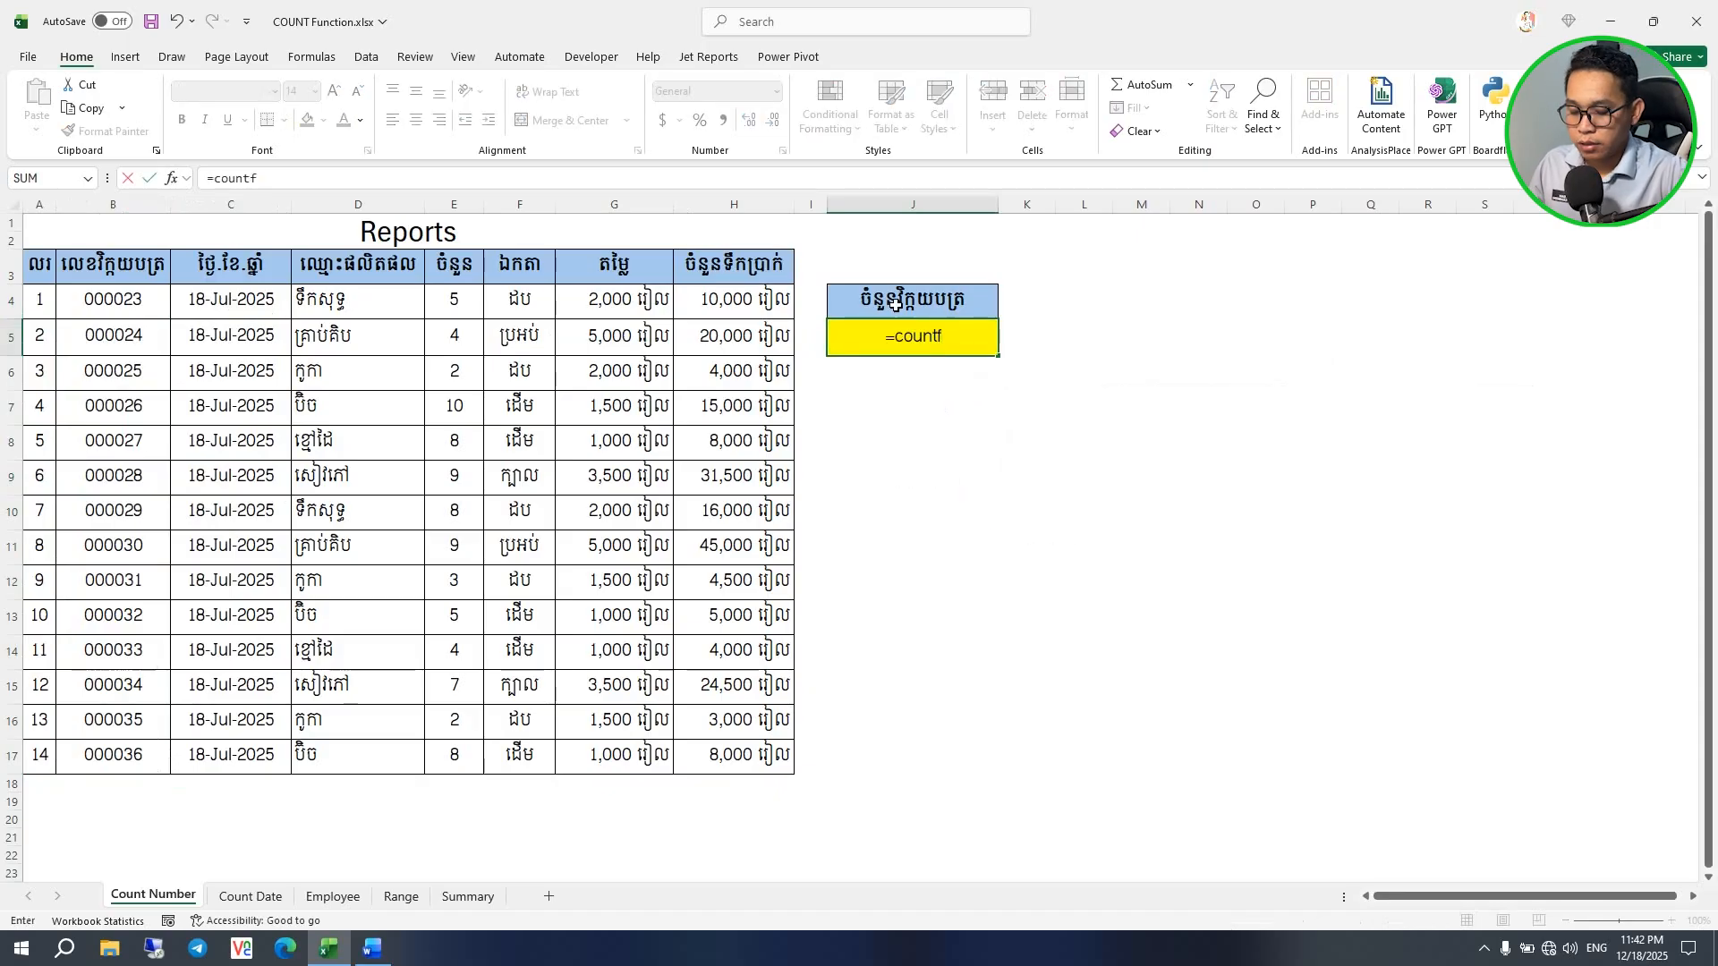
{"action": "key", "text": "BackSpace"}
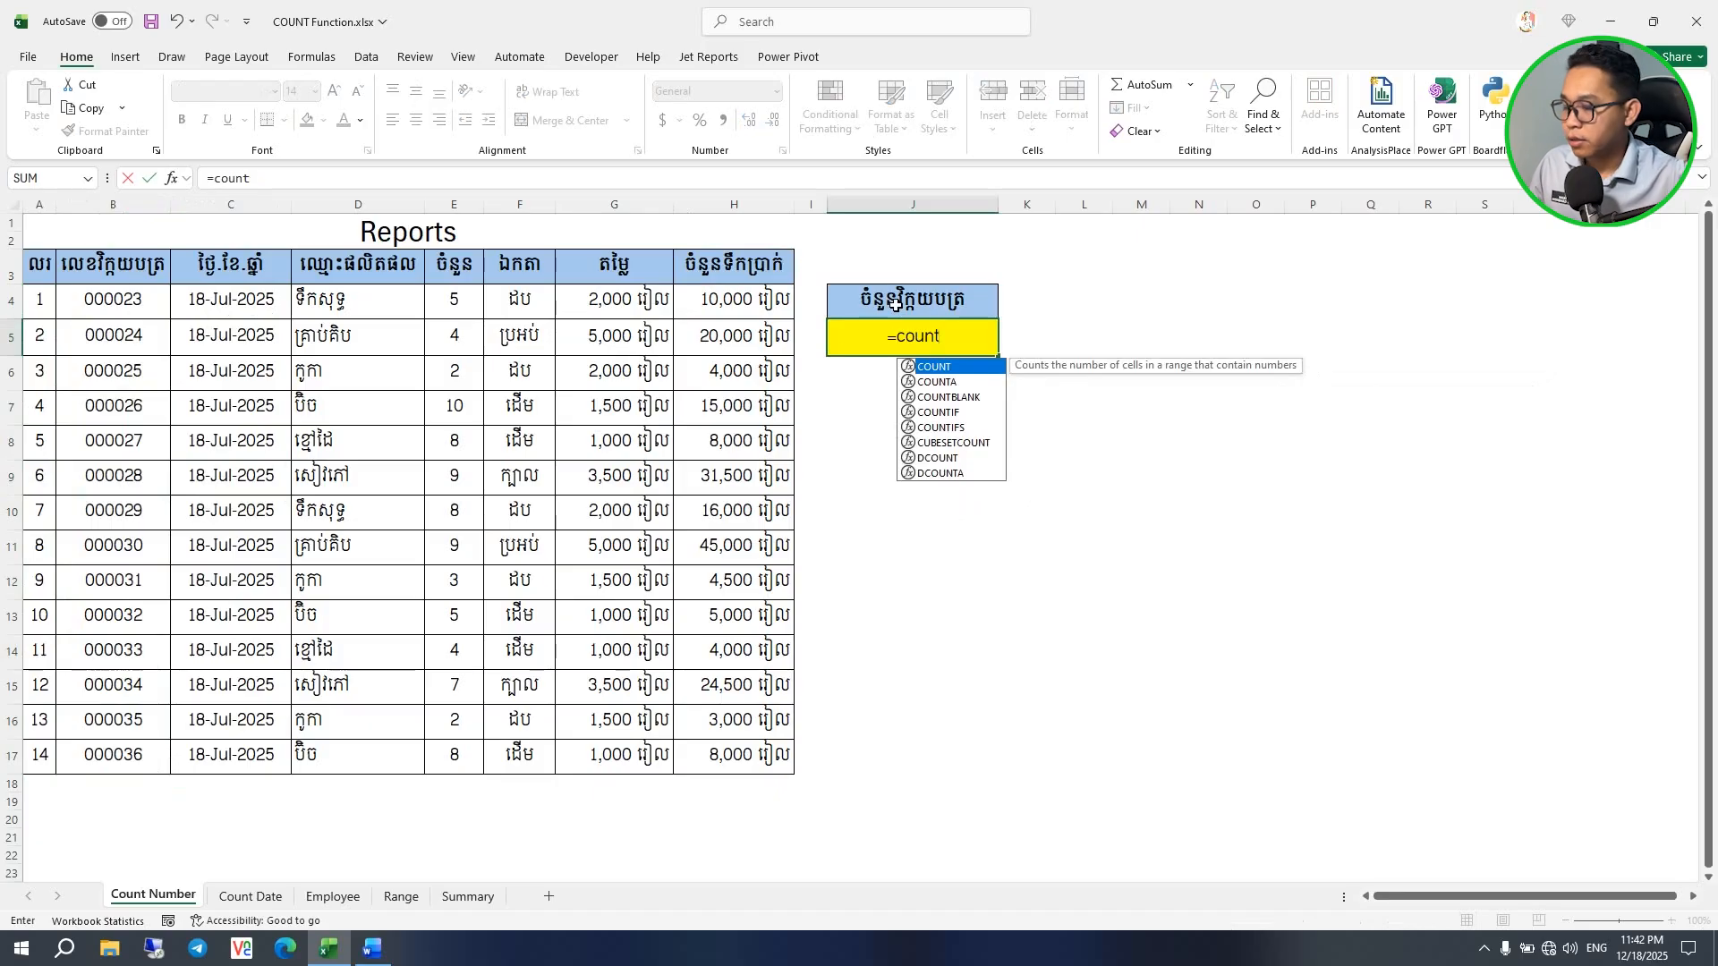
{"action": "key", "text": "Tab"}
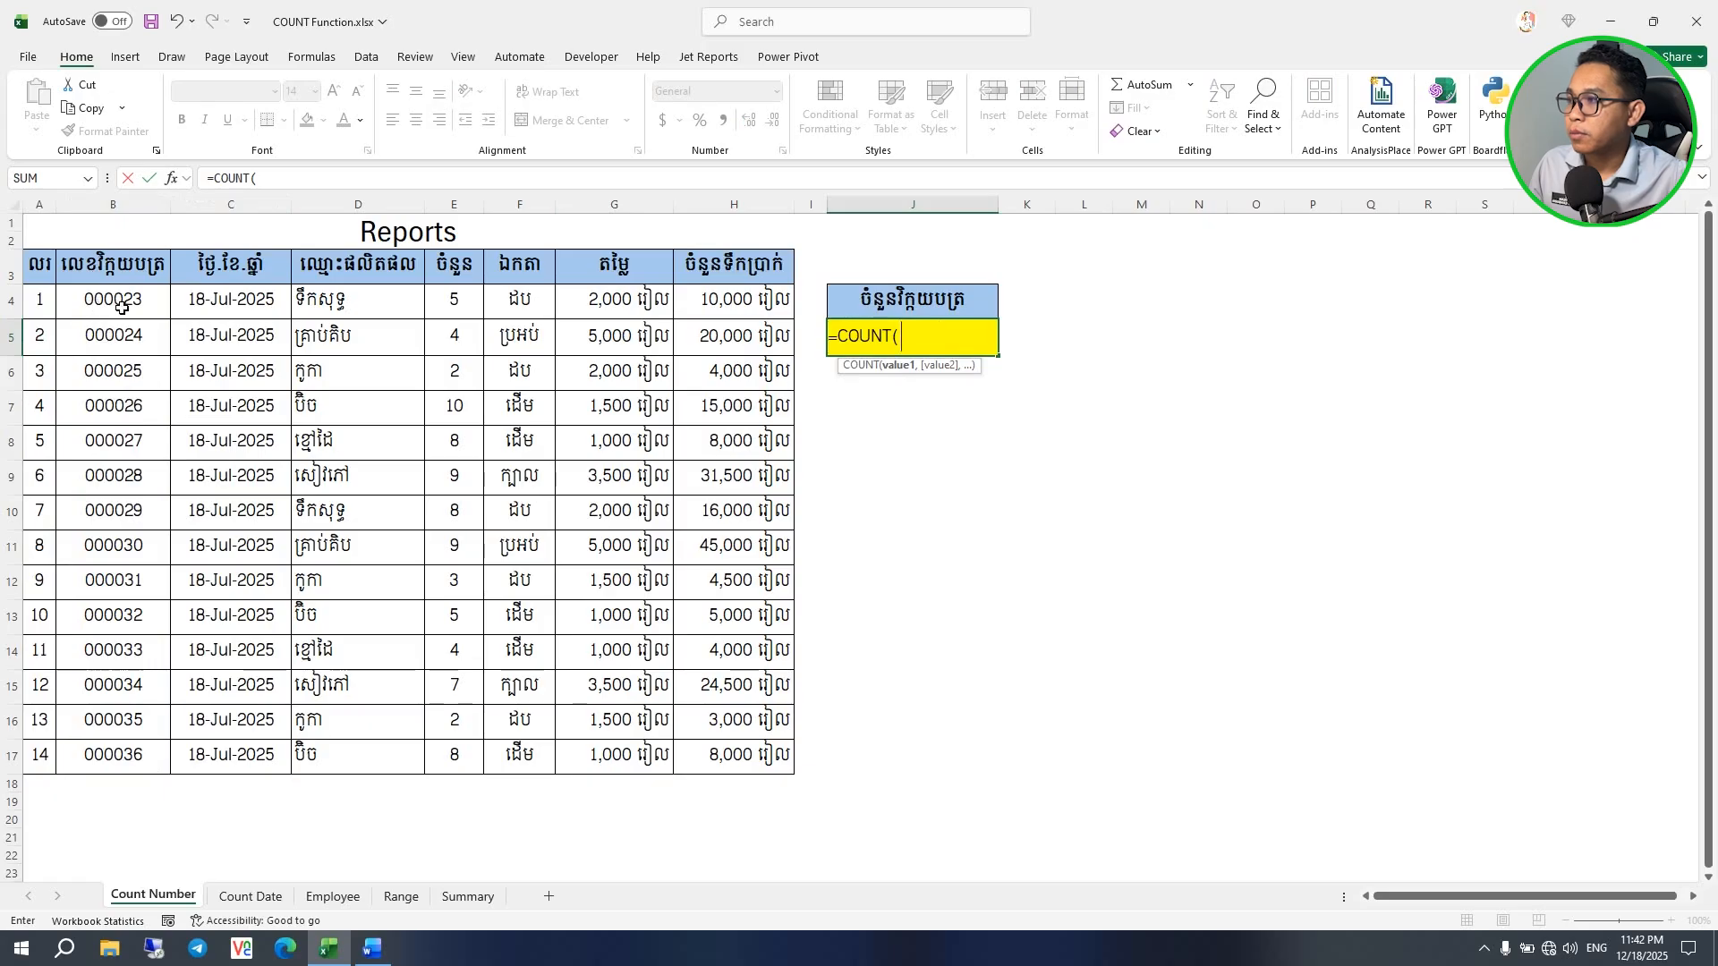
{"action": "left_click_drag", "start_coordinate": [117, 305], "coordinate": [100, 750]}
{"action": "type", "text": ")"}
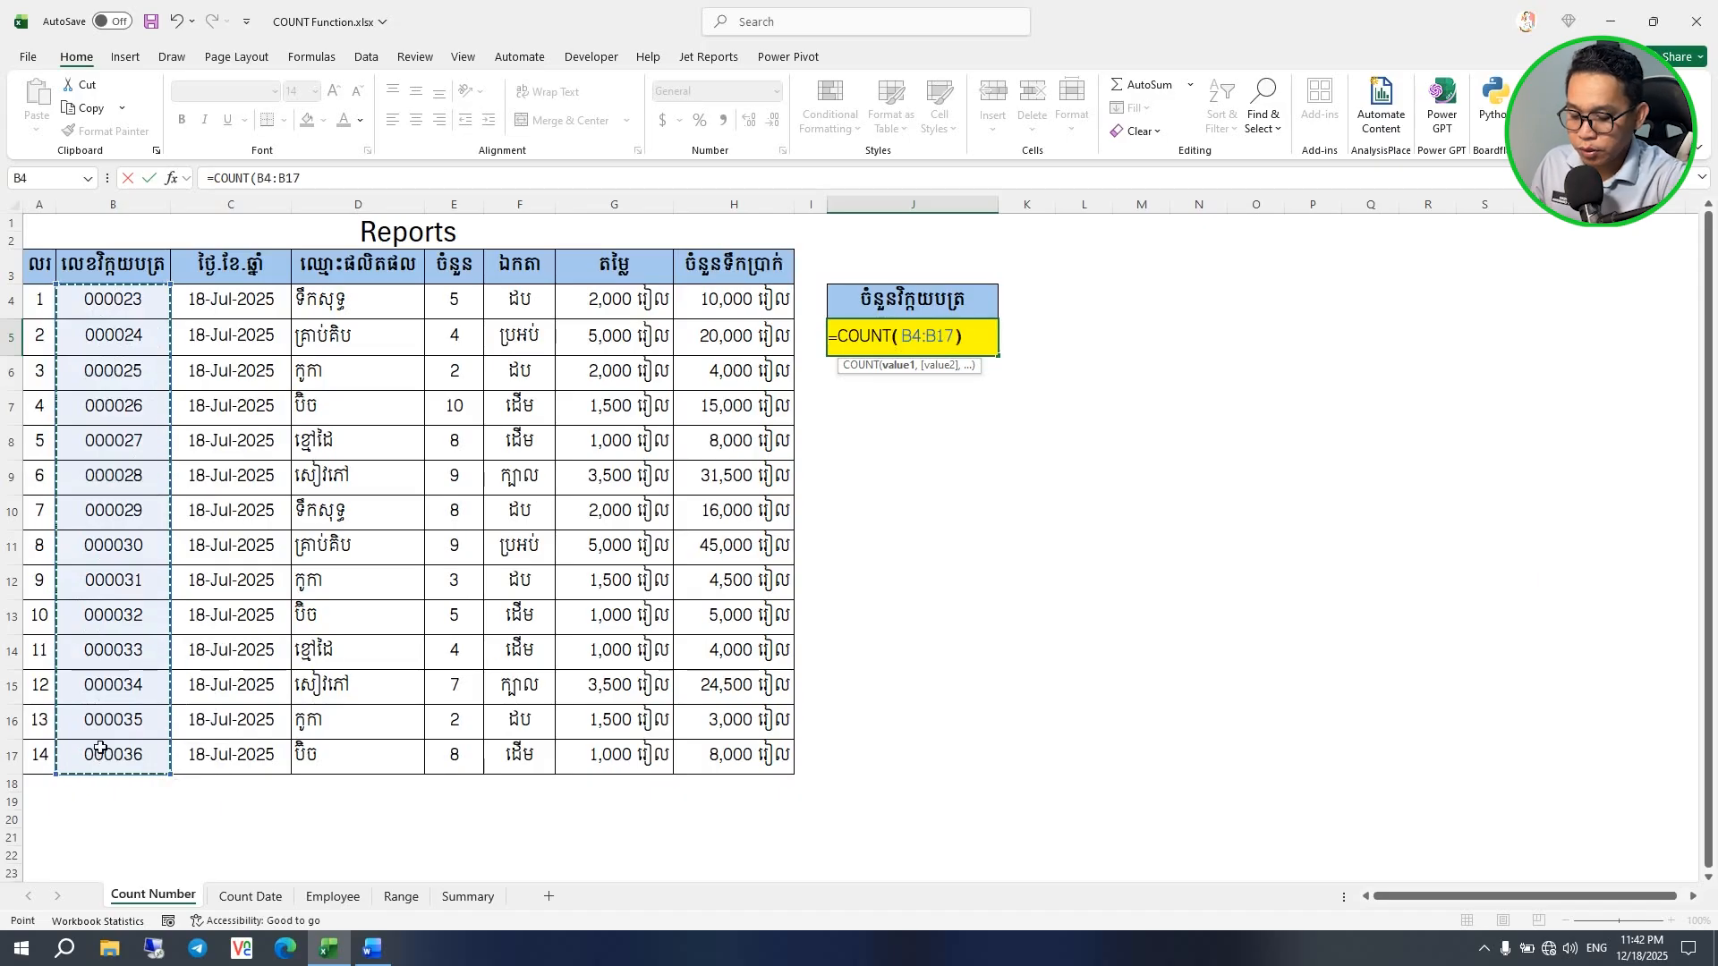
{"action": "key", "text": "Return"}
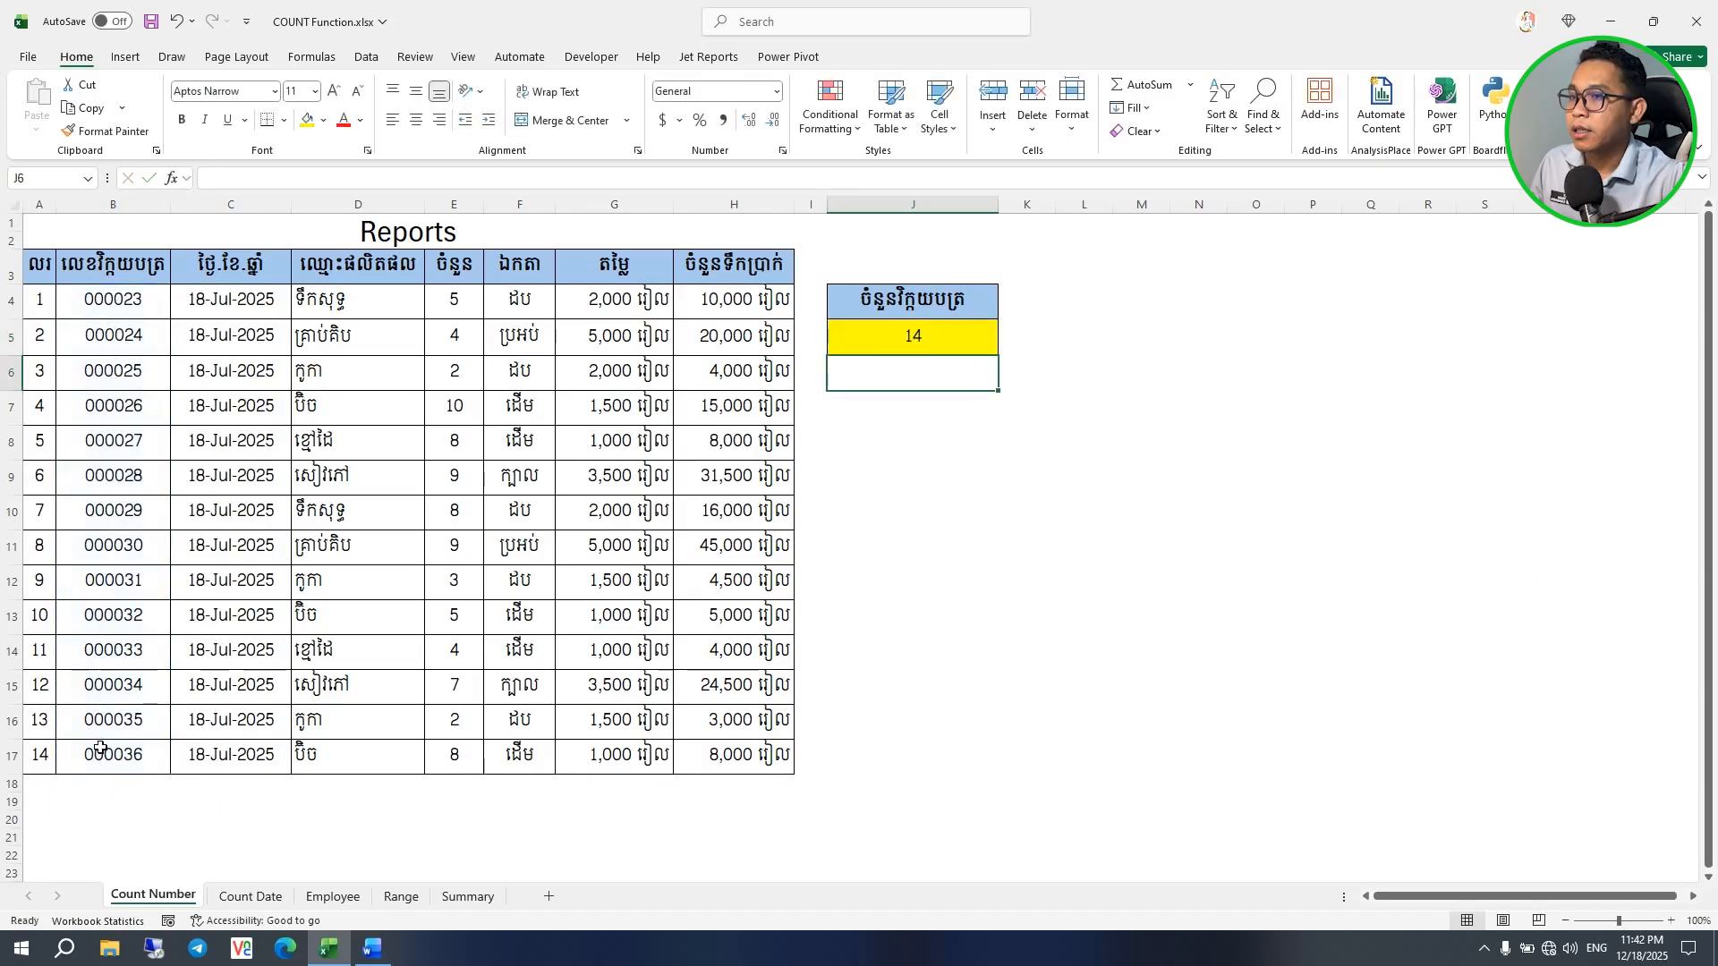
Step: Check the count formula in J5 against the first, middle and last entries of the invoice number column
{"action": "left_click", "coordinate": [919, 340]}
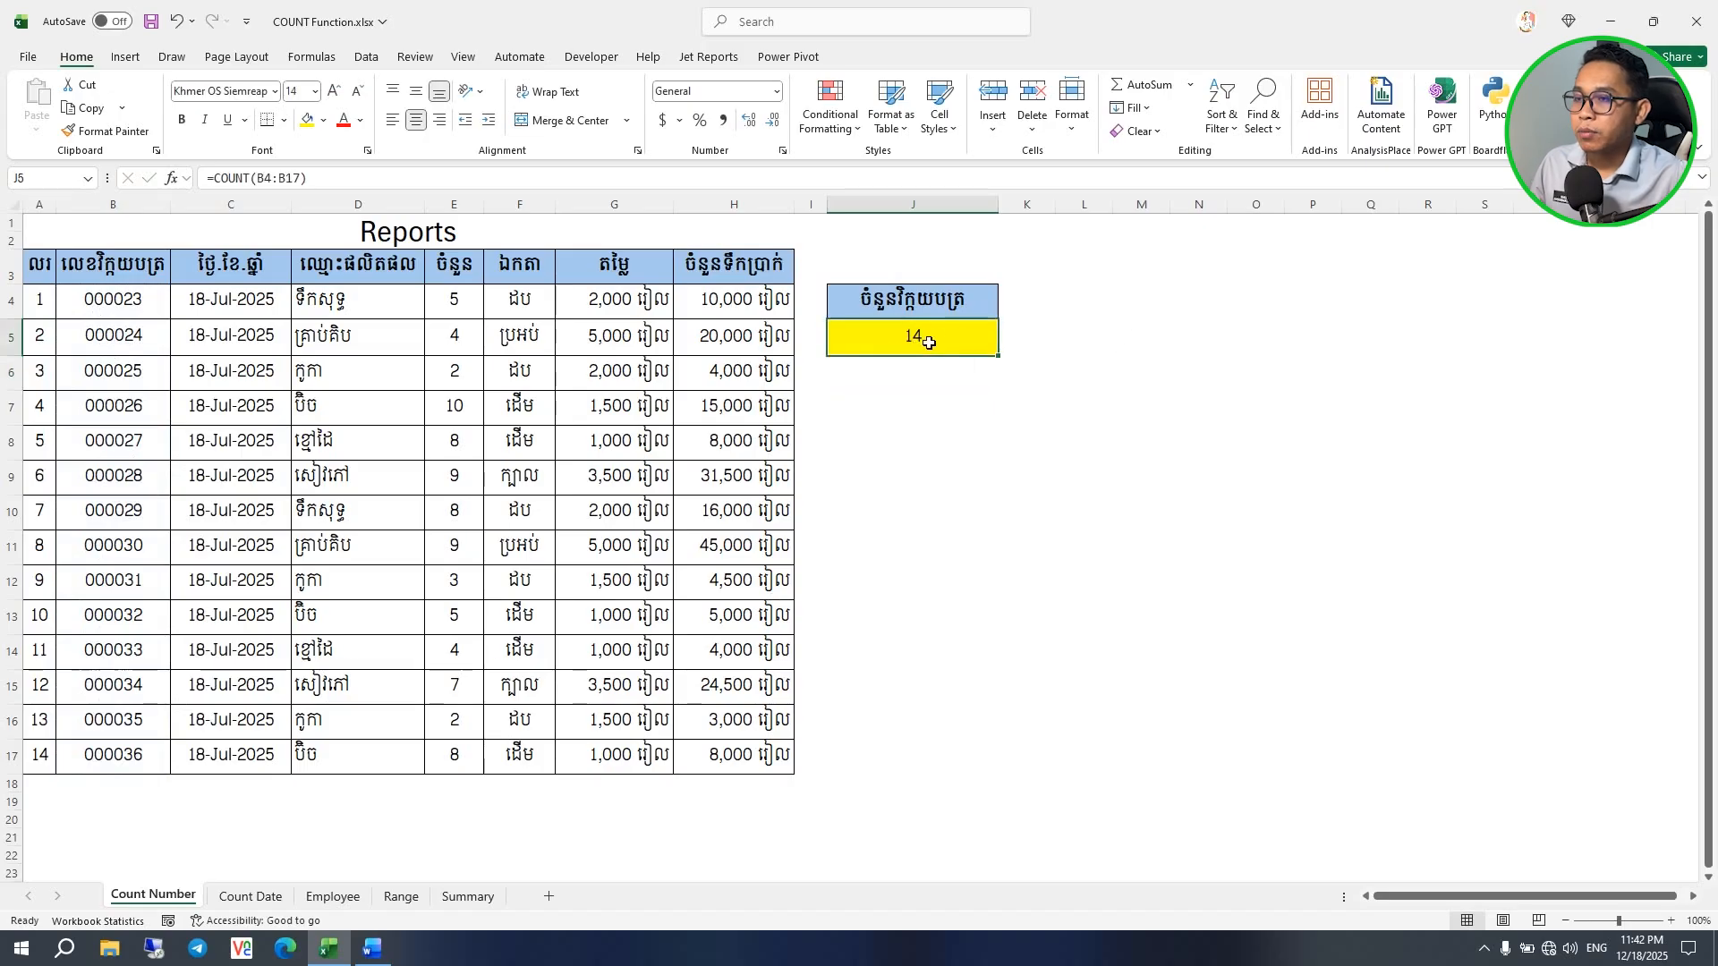
{"action": "left_click", "coordinate": [936, 364]}
{"action": "left_click", "coordinate": [963, 336]}
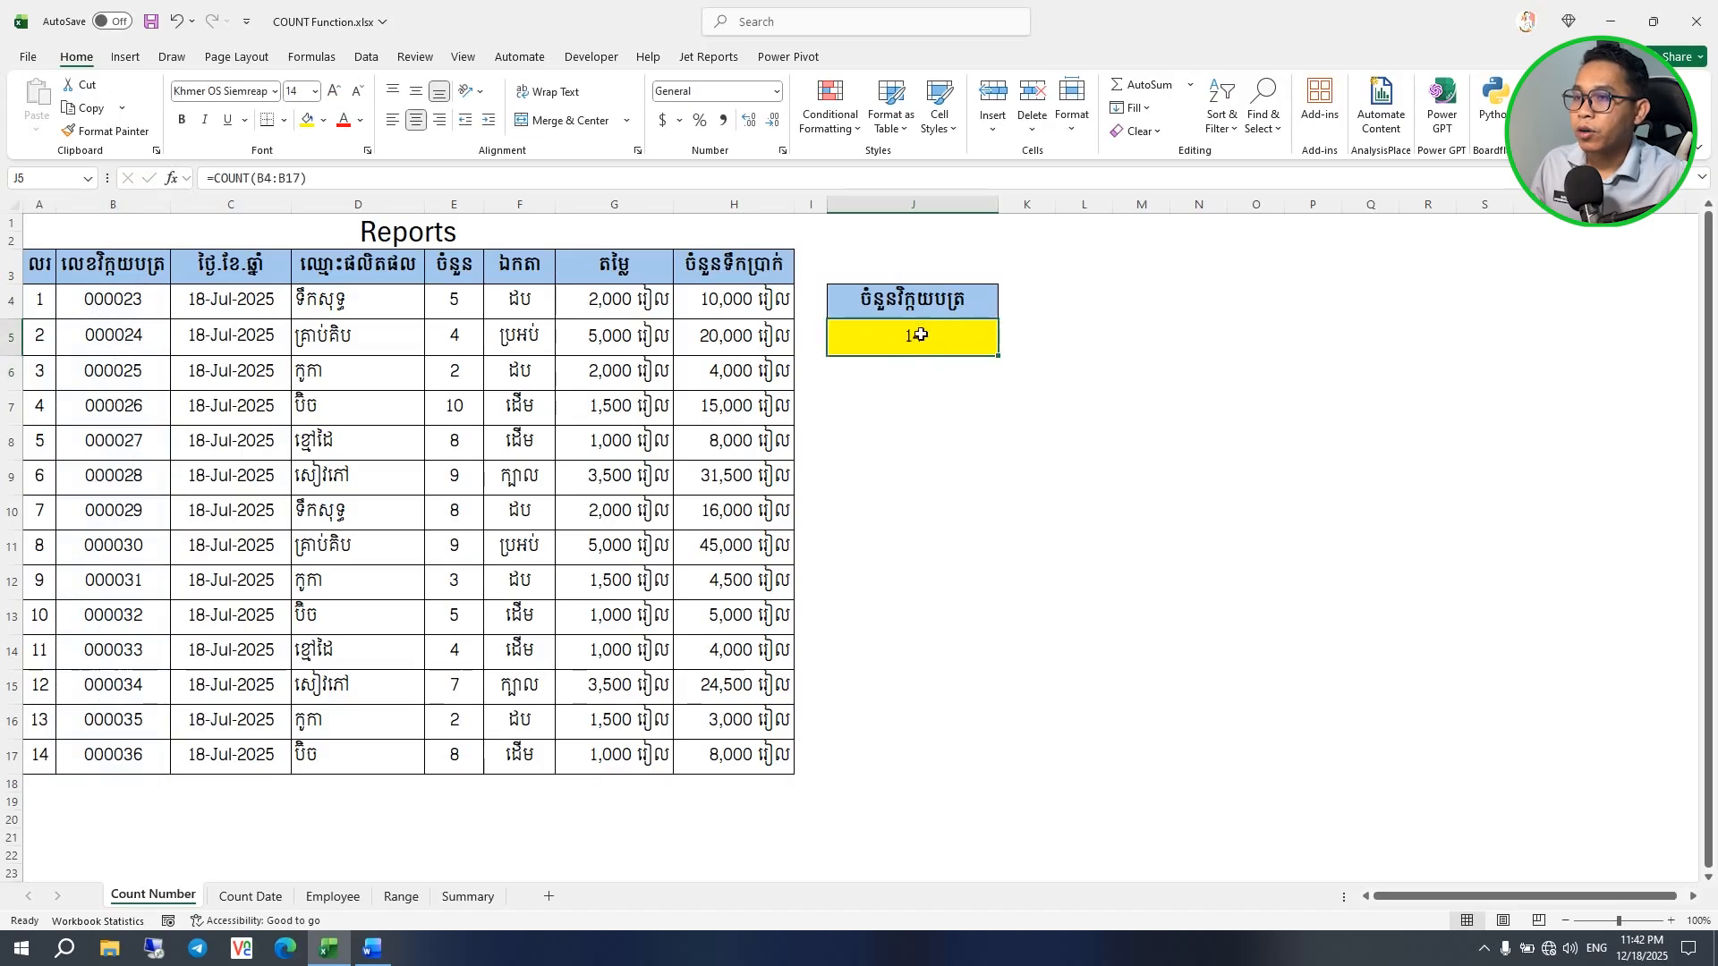
{"action": "left_click", "coordinate": [894, 399]}
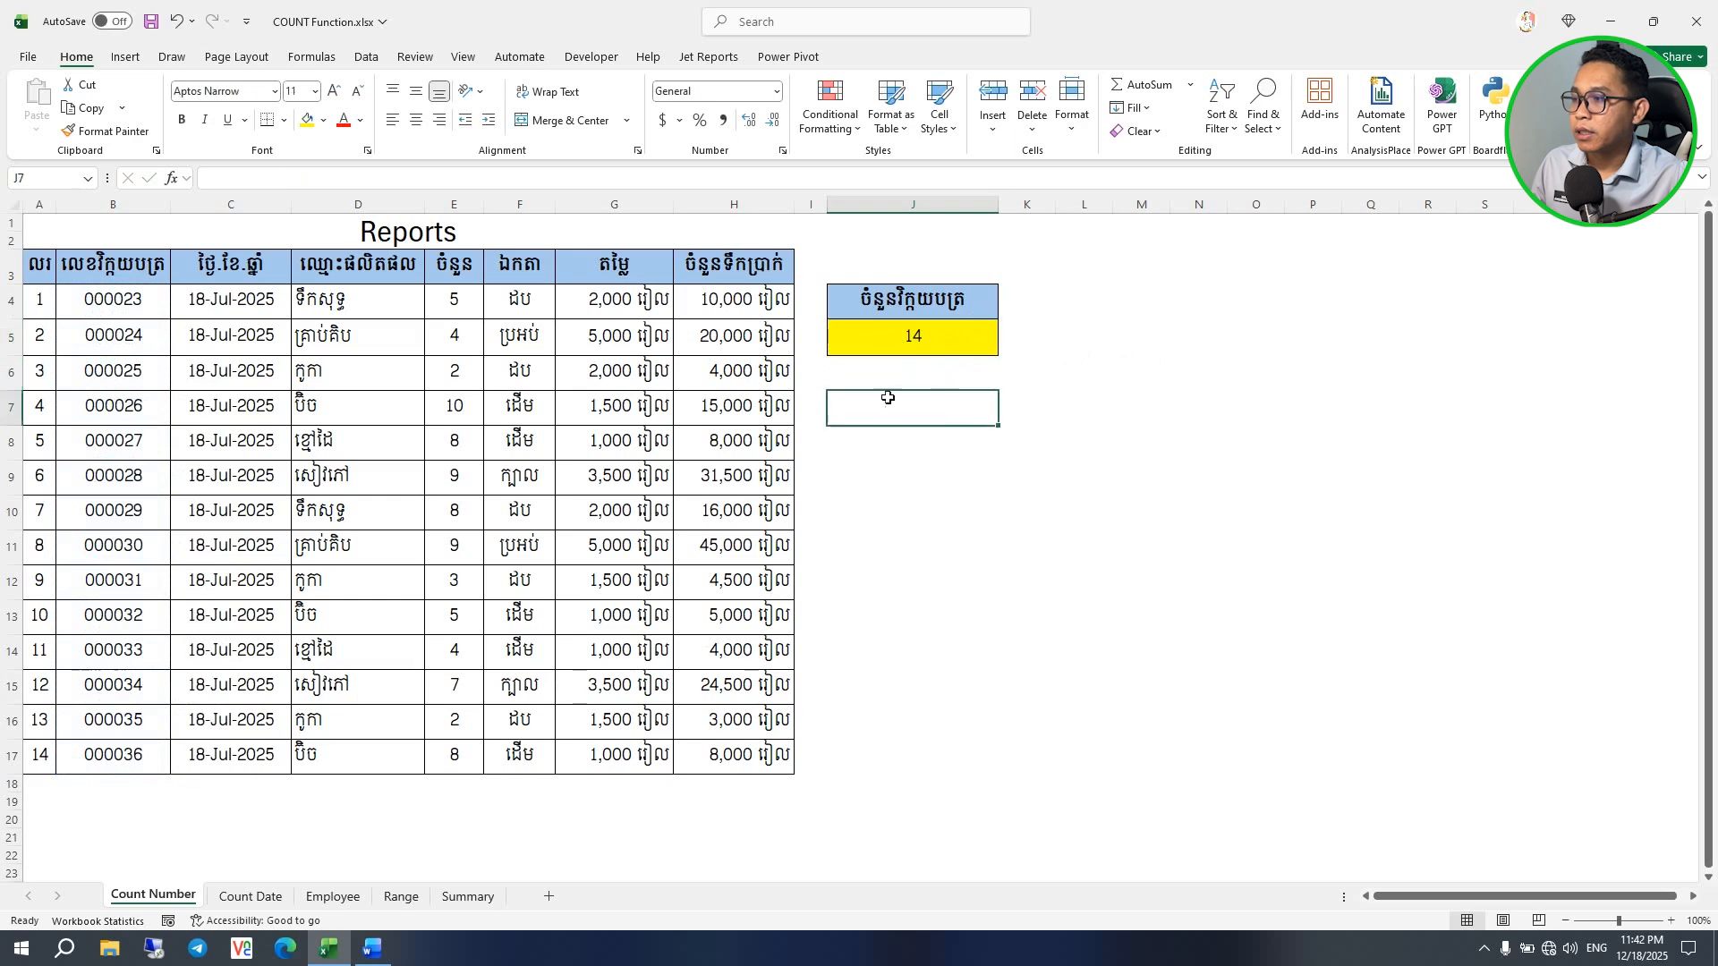
{"action": "left_click", "coordinate": [84, 317]}
{"action": "left_click", "coordinate": [98, 474]}
{"action": "left_click", "coordinate": [174, 713]}
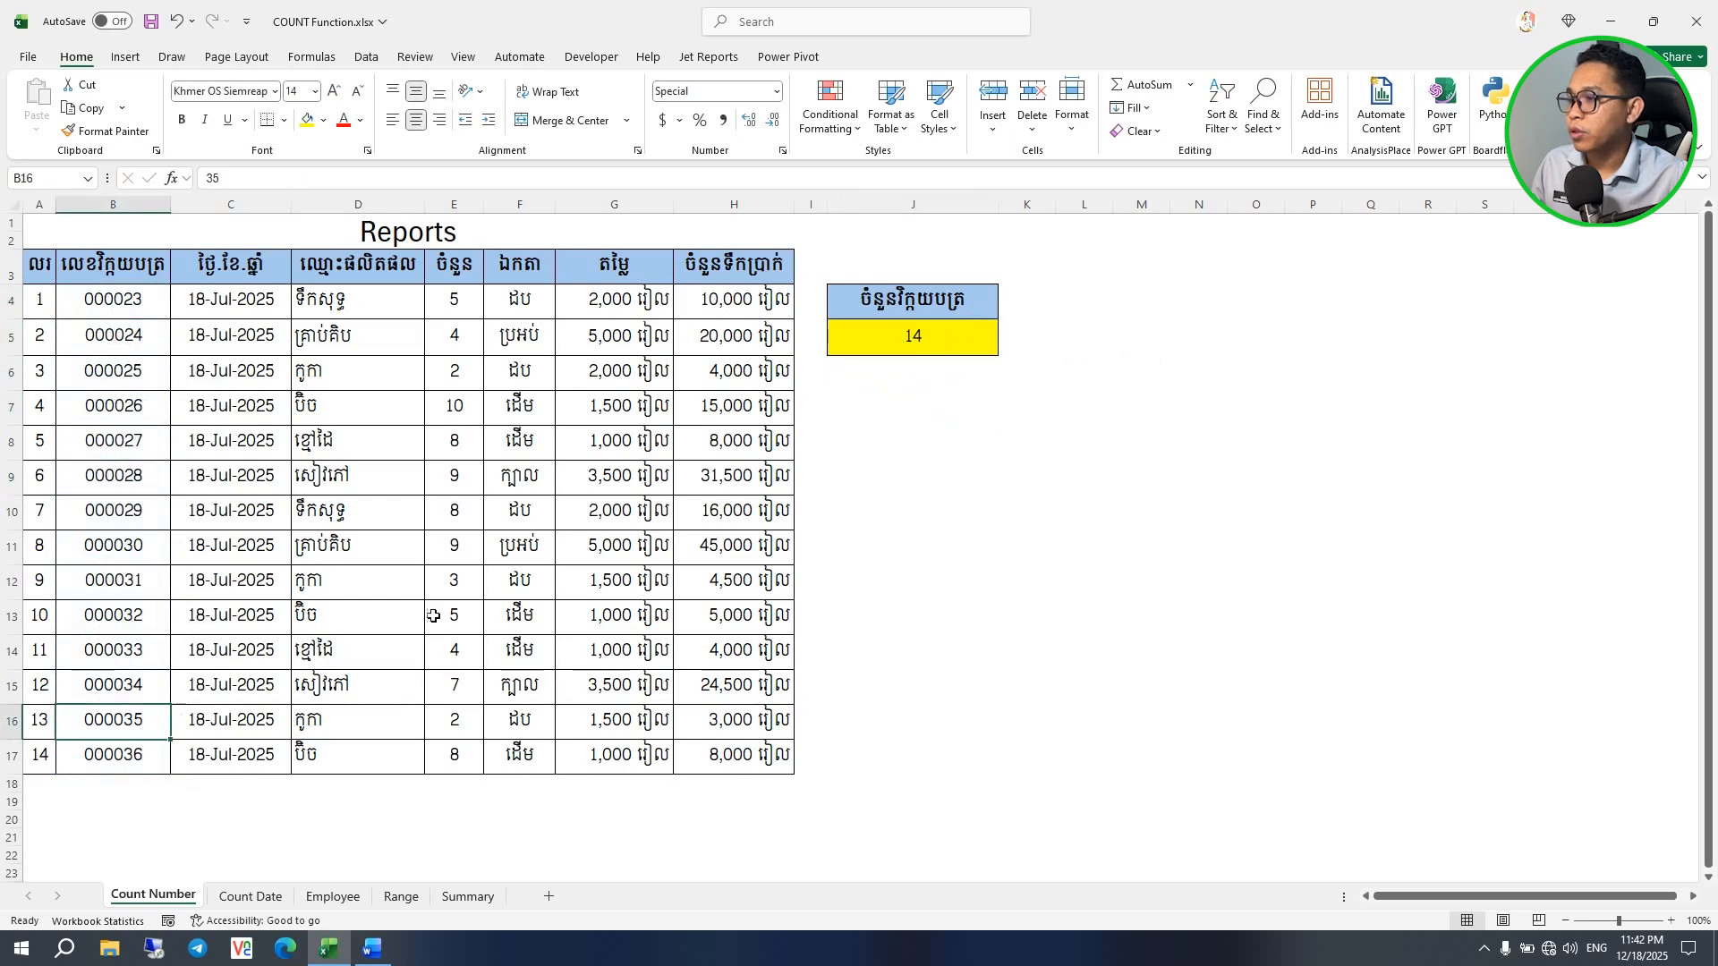
{"action": "left_click", "coordinate": [902, 330]}
{"action": "left_click", "coordinate": [1013, 440]}
{"action": "left_click", "coordinate": [961, 344]}
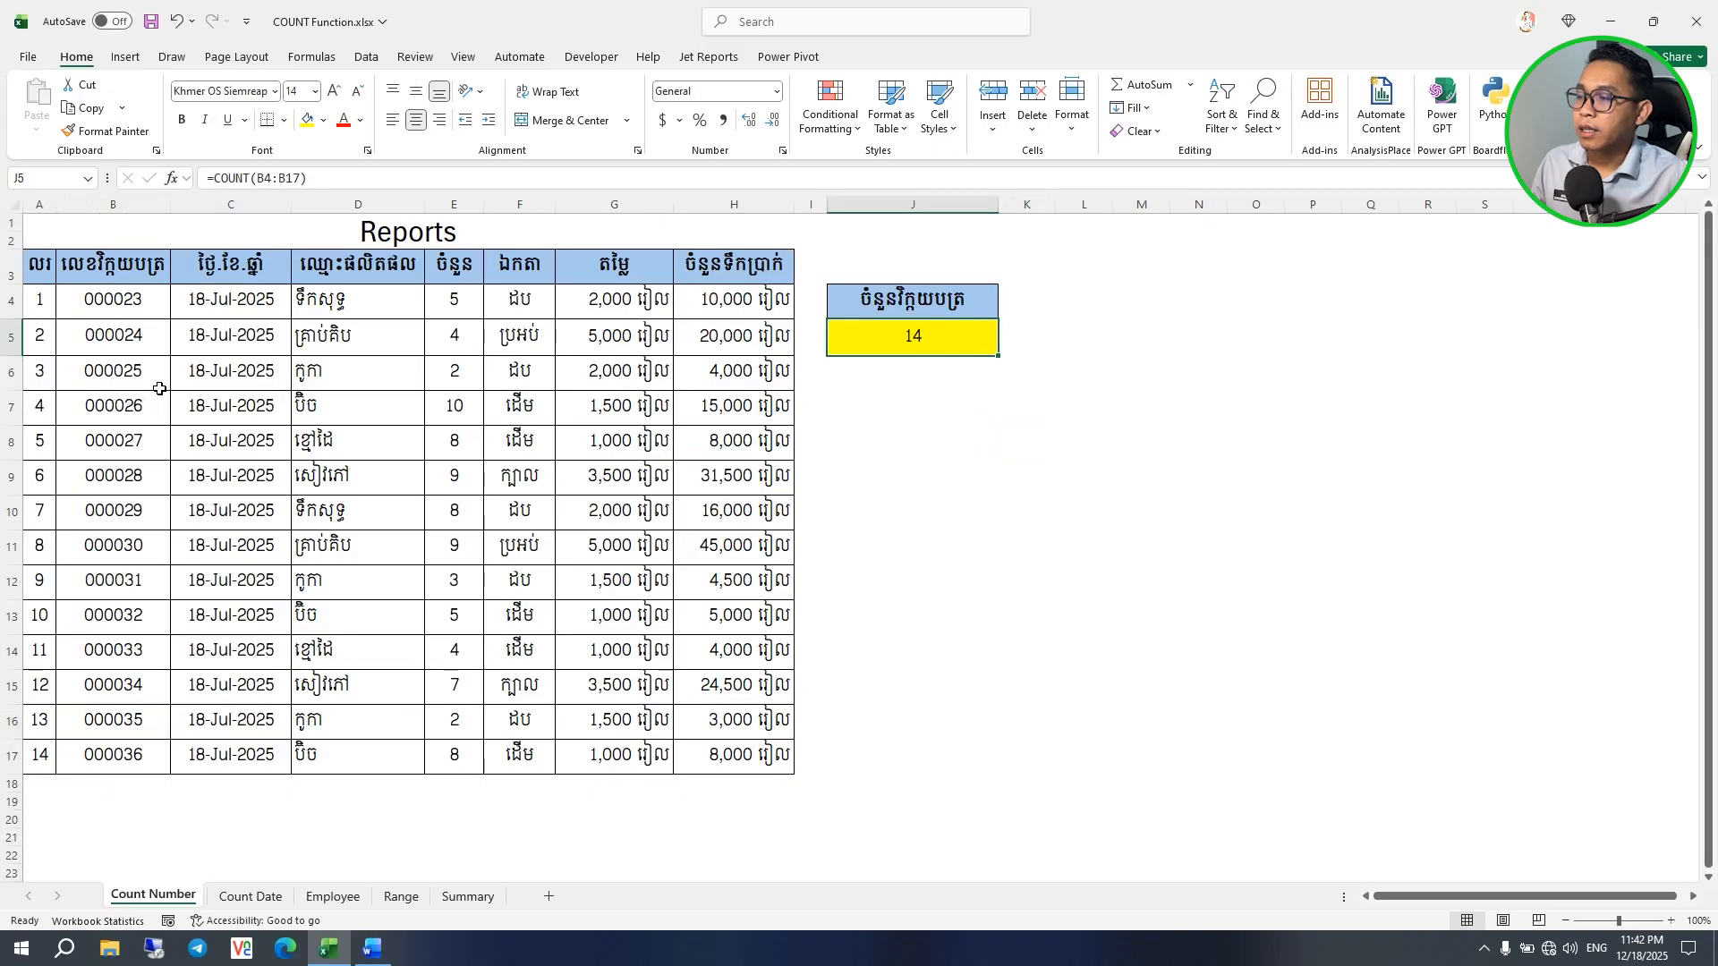
Step: Inspect individual invoice number cells in column B to see the numeric values stored behind their leading zeros
{"action": "left_click", "coordinate": [143, 476]}
{"action": "left_click", "coordinate": [145, 438]}
{"action": "left_click", "coordinate": [143, 398]}
{"action": "left_click", "coordinate": [145, 338]}
{"action": "left_click", "coordinate": [146, 306]}
{"action": "left_click", "coordinate": [134, 372]}
{"action": "left_click", "coordinate": [134, 553]}
{"action": "mouse_move", "coordinate": [131, 490]}
{"action": "left_mouse_down"}
{"action": "mouse_move", "coordinate": [132, 504]}
{"action": "mouse_move", "coordinate": [134, 474]}
{"action": "left_mouse_up"}
{"action": "left_click", "coordinate": [144, 407]}
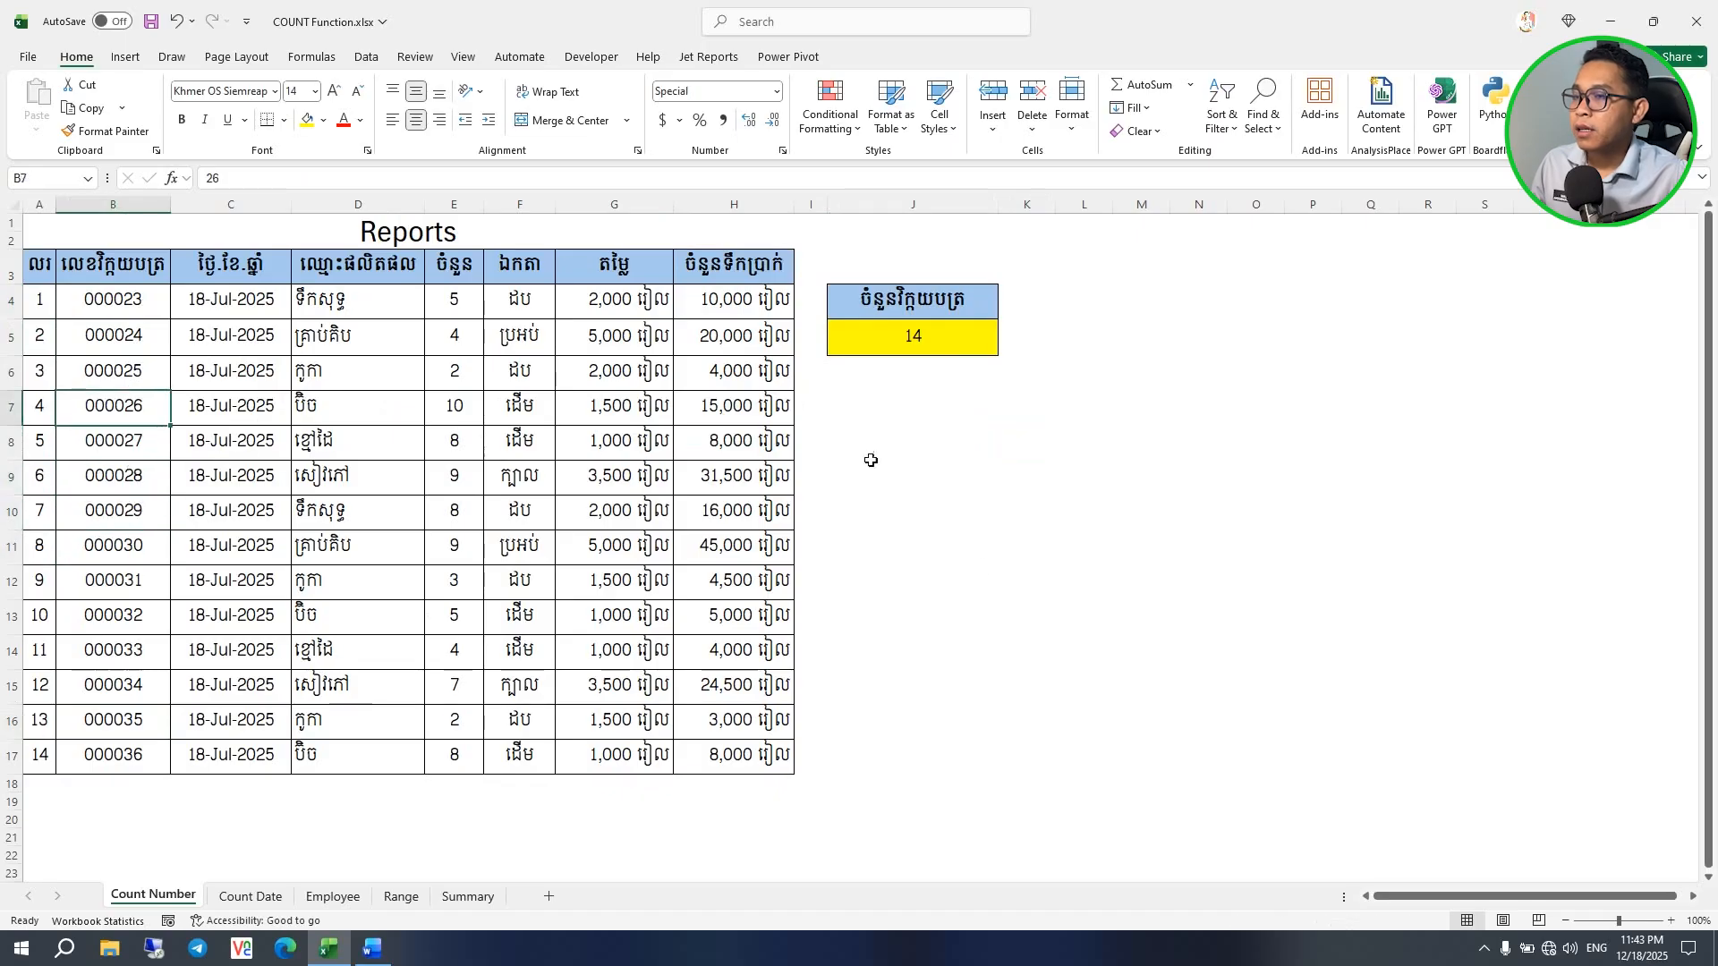
Step: Switch to the Word document and read the second example, about counting the days a seller used the System POS
{"action": "left_click", "coordinate": [385, 950]}
{"action": "scroll", "coordinate": [808, 649], "scroll_direction": "down", "scroll_amount": 10}
{"action": "scroll", "coordinate": [809, 651], "scroll_direction": "up", "scroll_amount": 1}
{"action": "scroll", "coordinate": [810, 651], "scroll_direction": "down", "scroll_amount": 3}
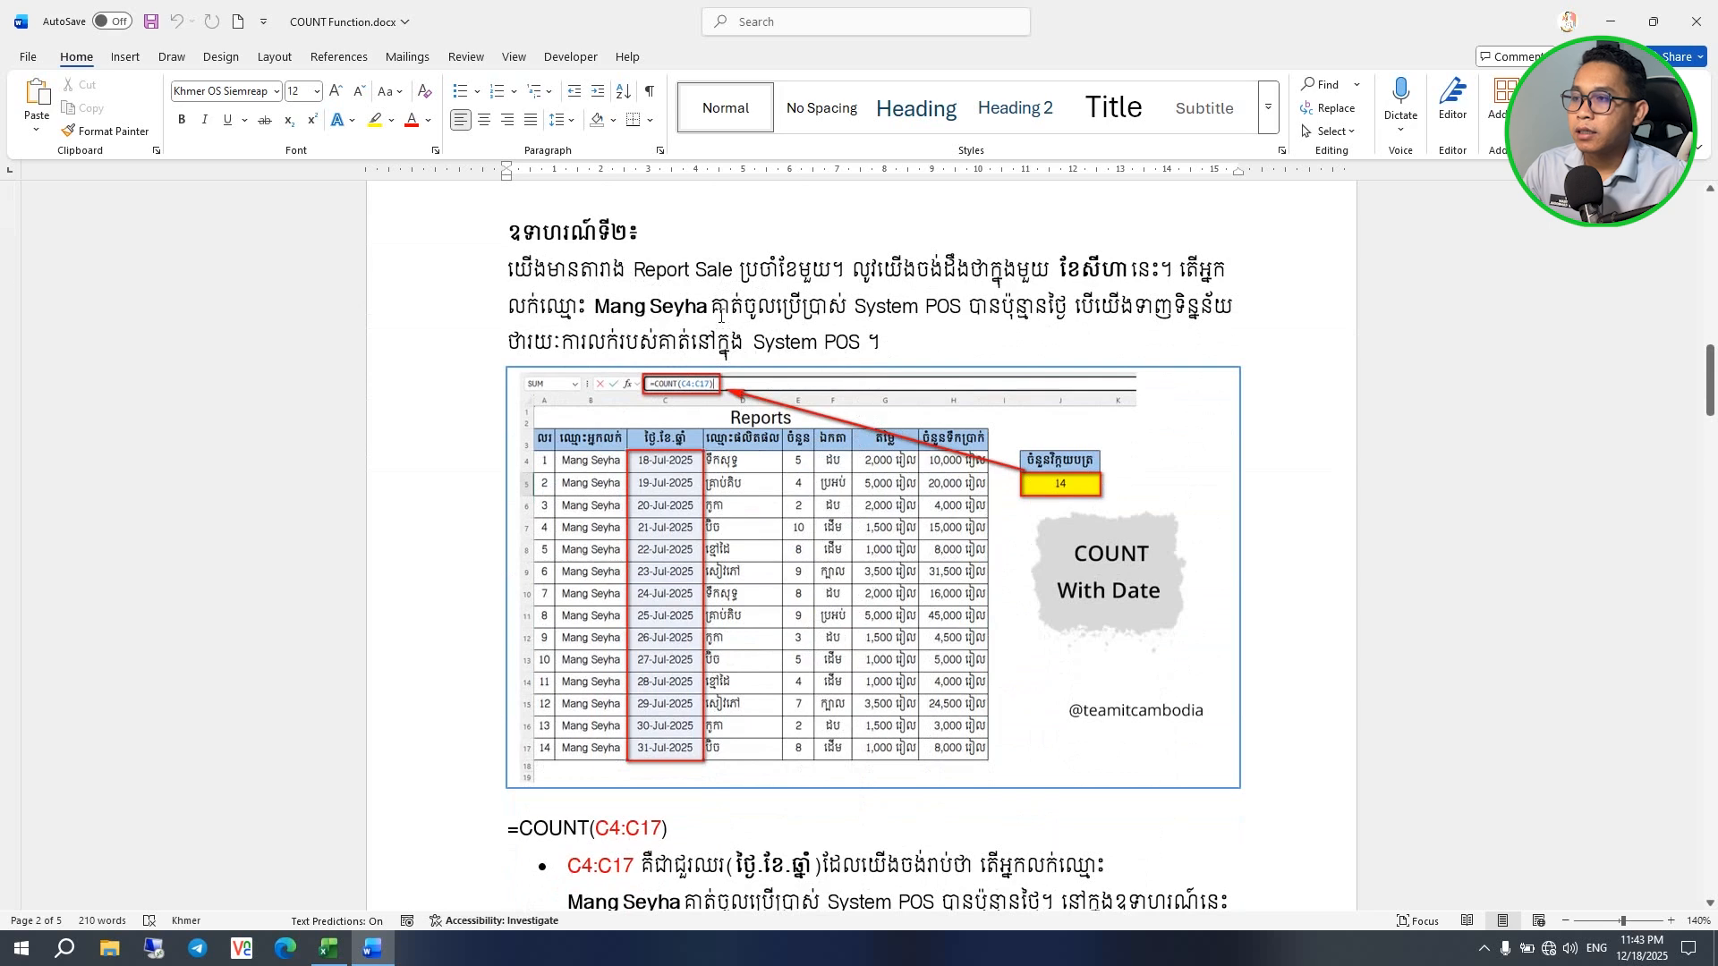
{"action": "left_click_drag", "start_coordinate": [597, 306], "coordinate": [696, 306]}
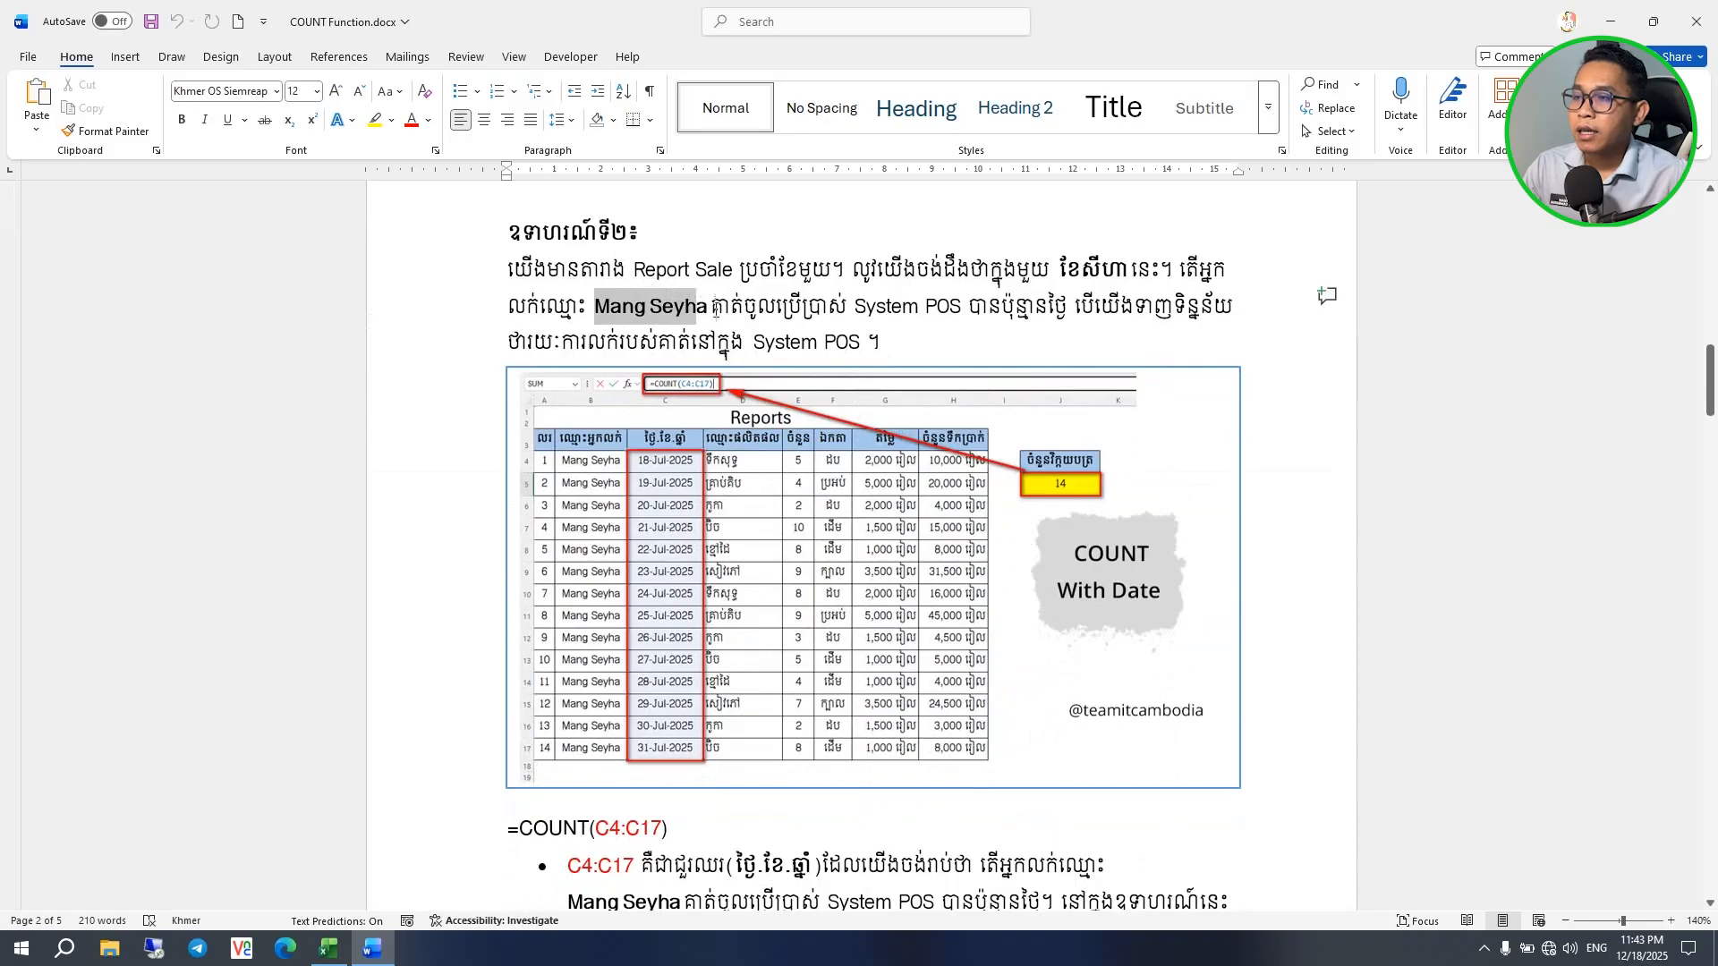
{"action": "left_click", "coordinate": [765, 322]}
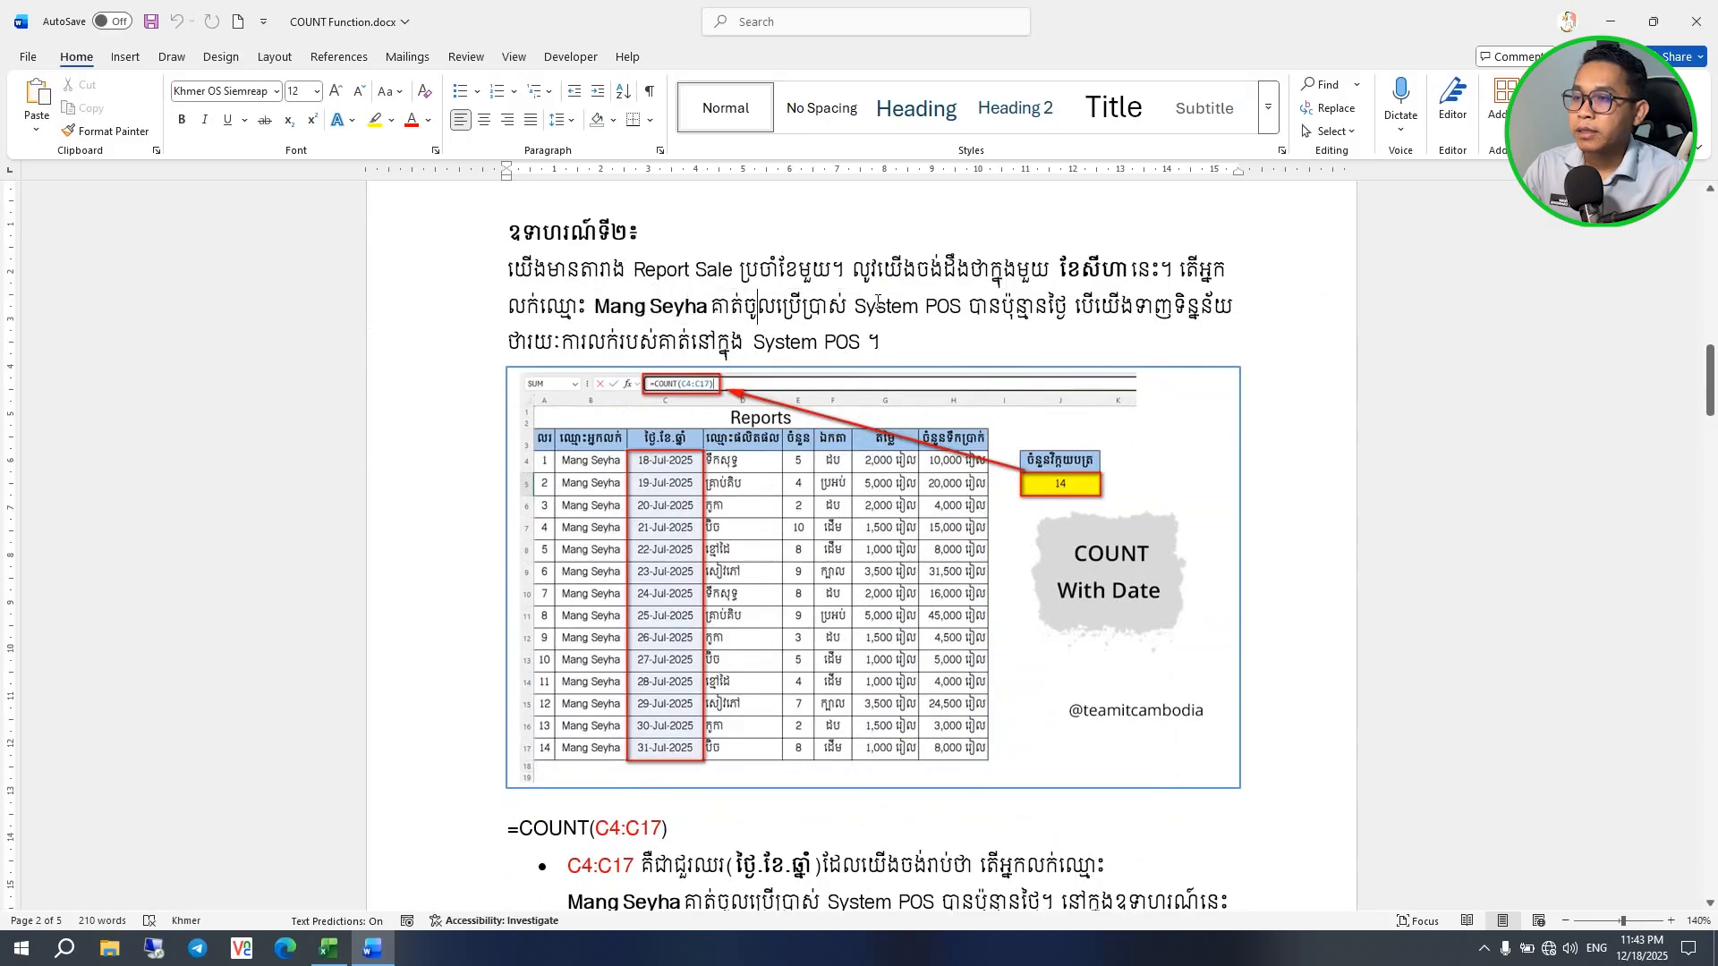
{"action": "left_click_drag", "start_coordinate": [854, 306], "coordinate": [966, 309]}
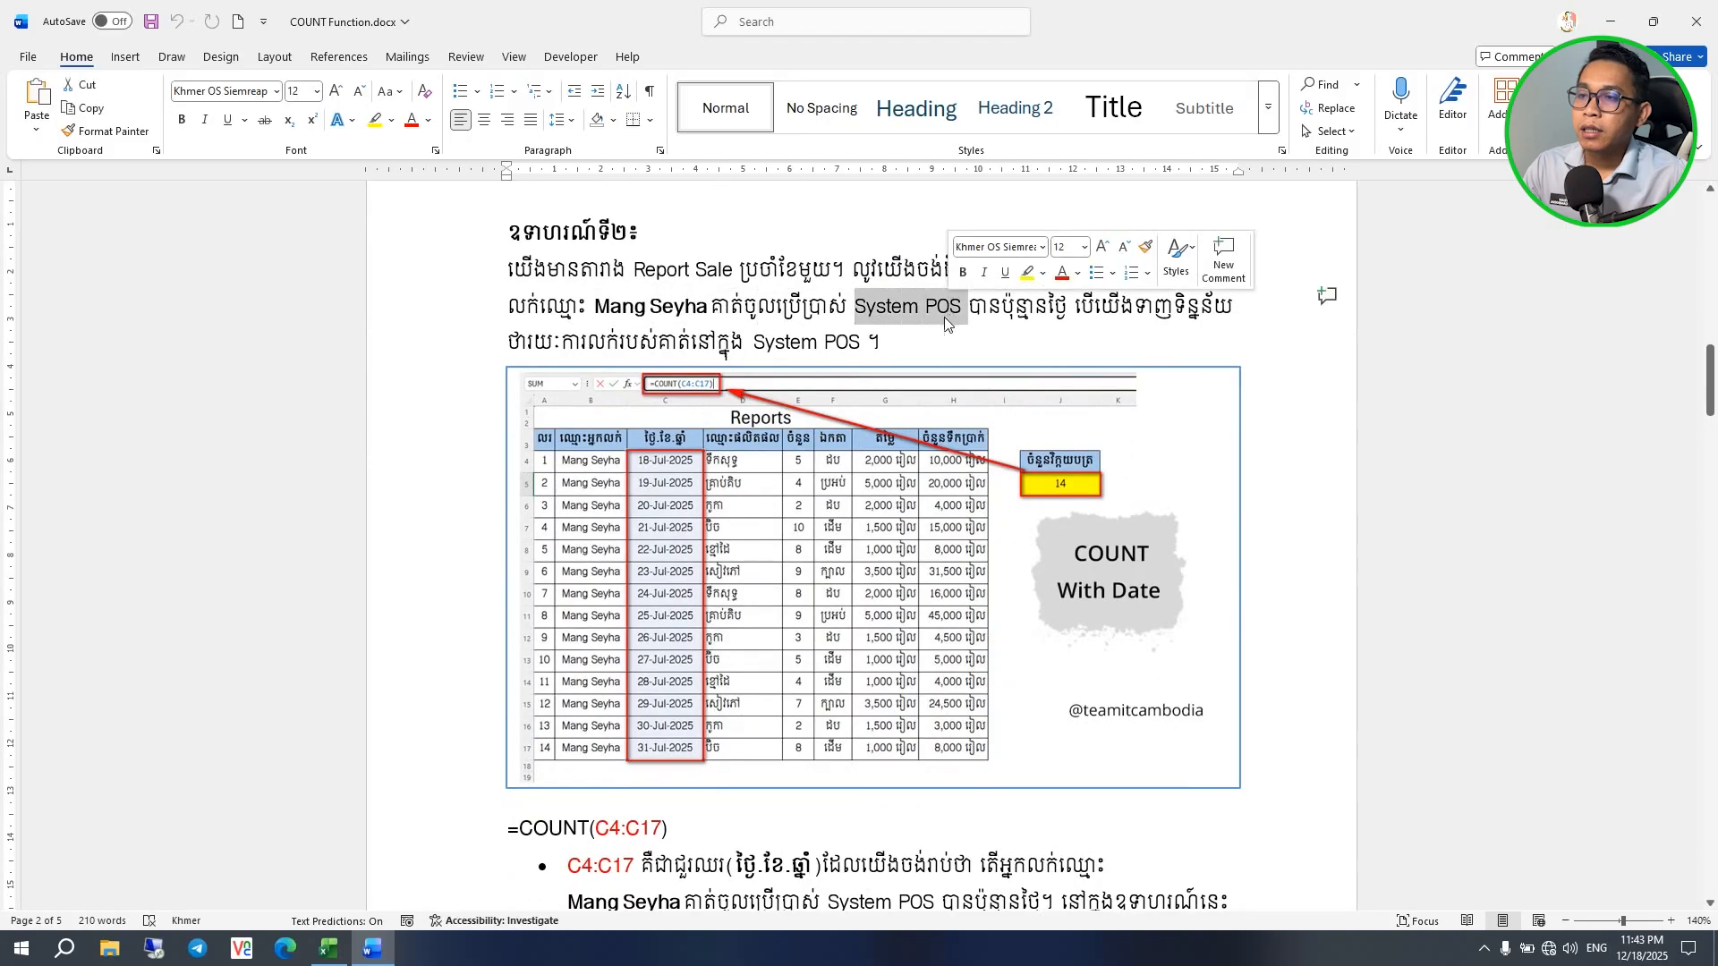
{"action": "left_click", "coordinate": [990, 344]}
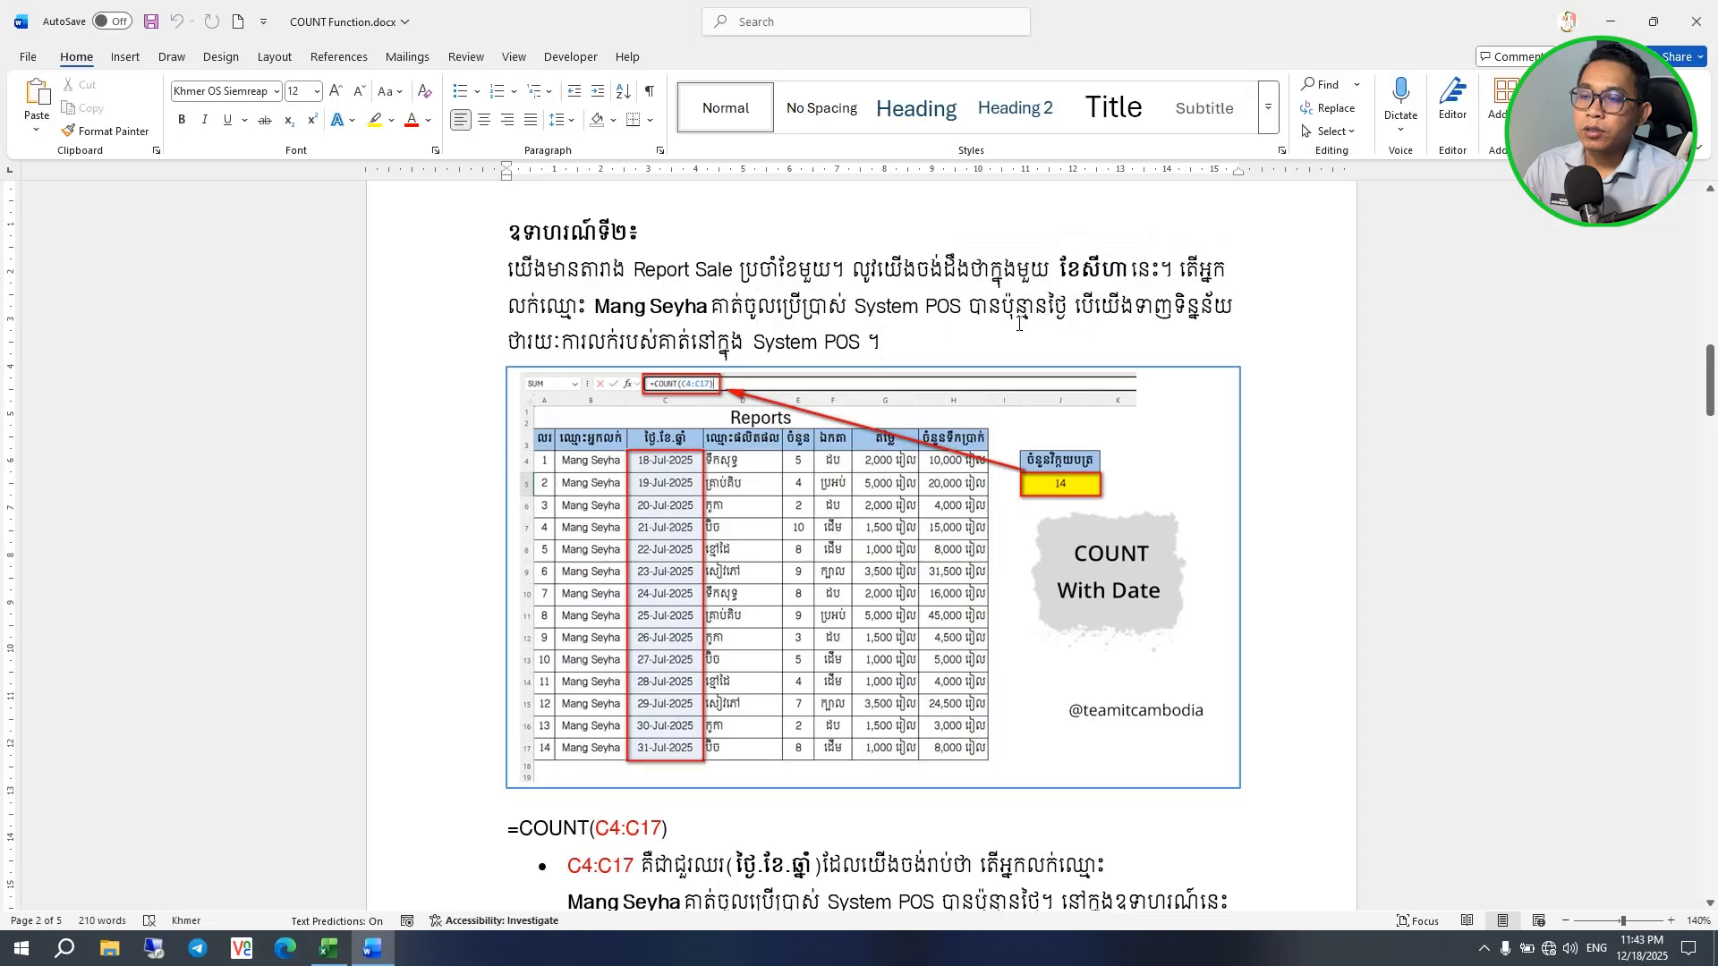
{"action": "left_click", "coordinate": [1115, 316]}
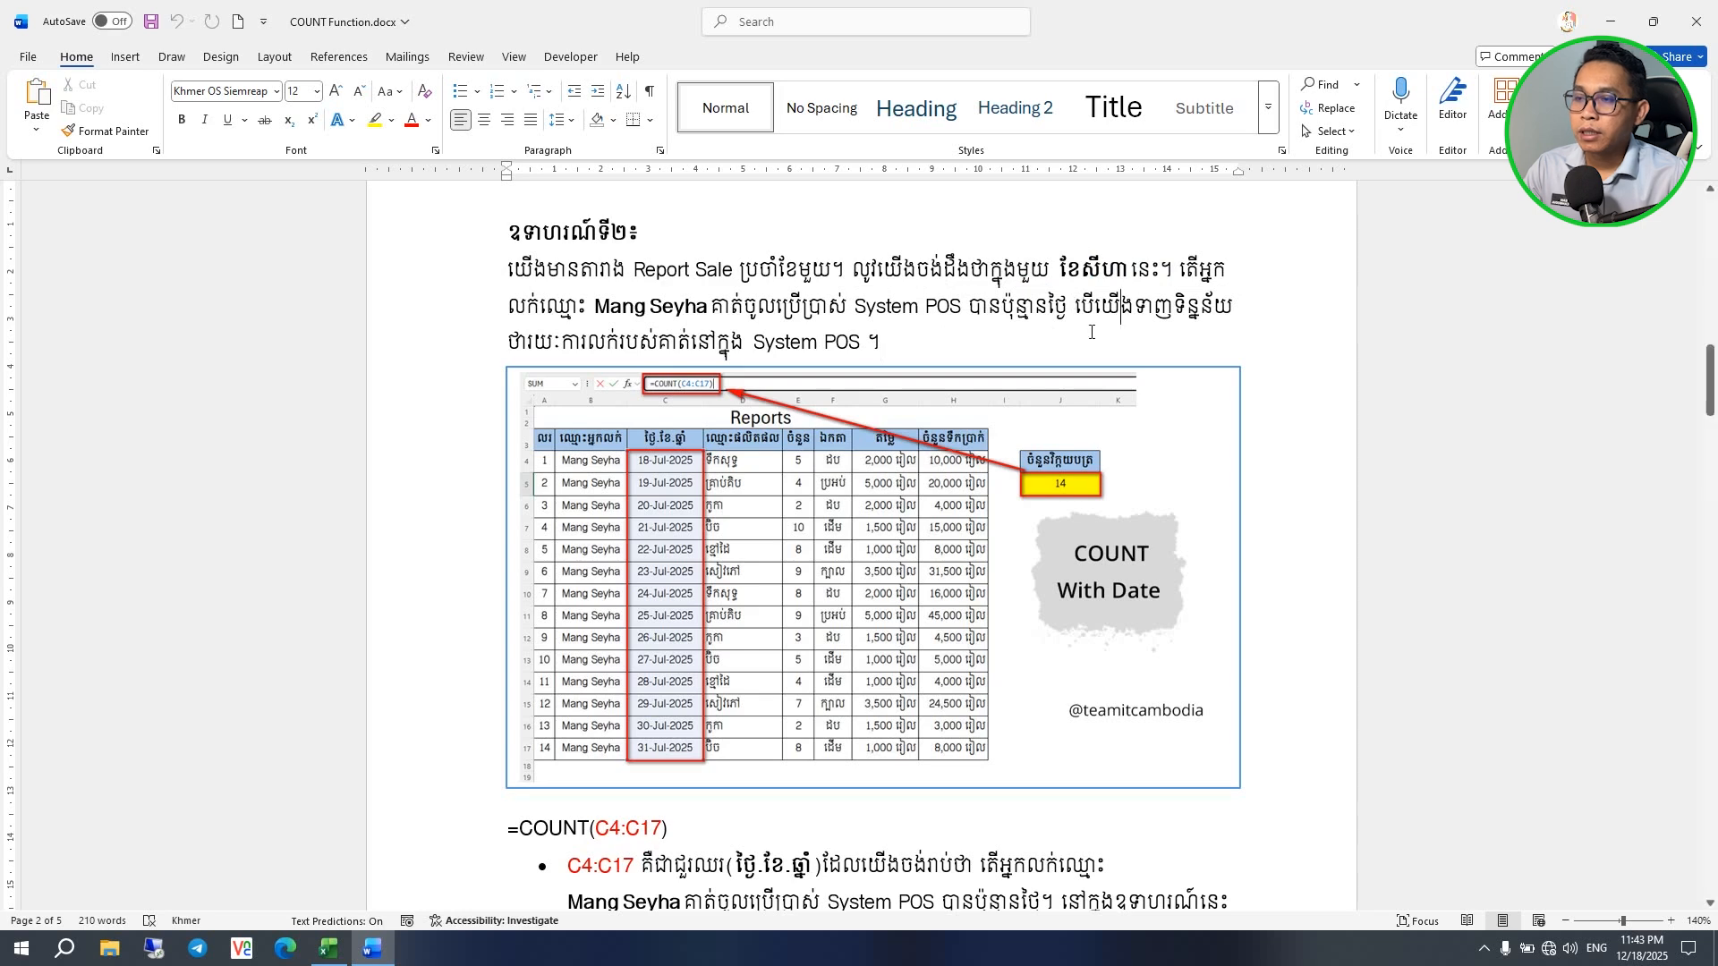
{"action": "left_click", "coordinate": [896, 341]}
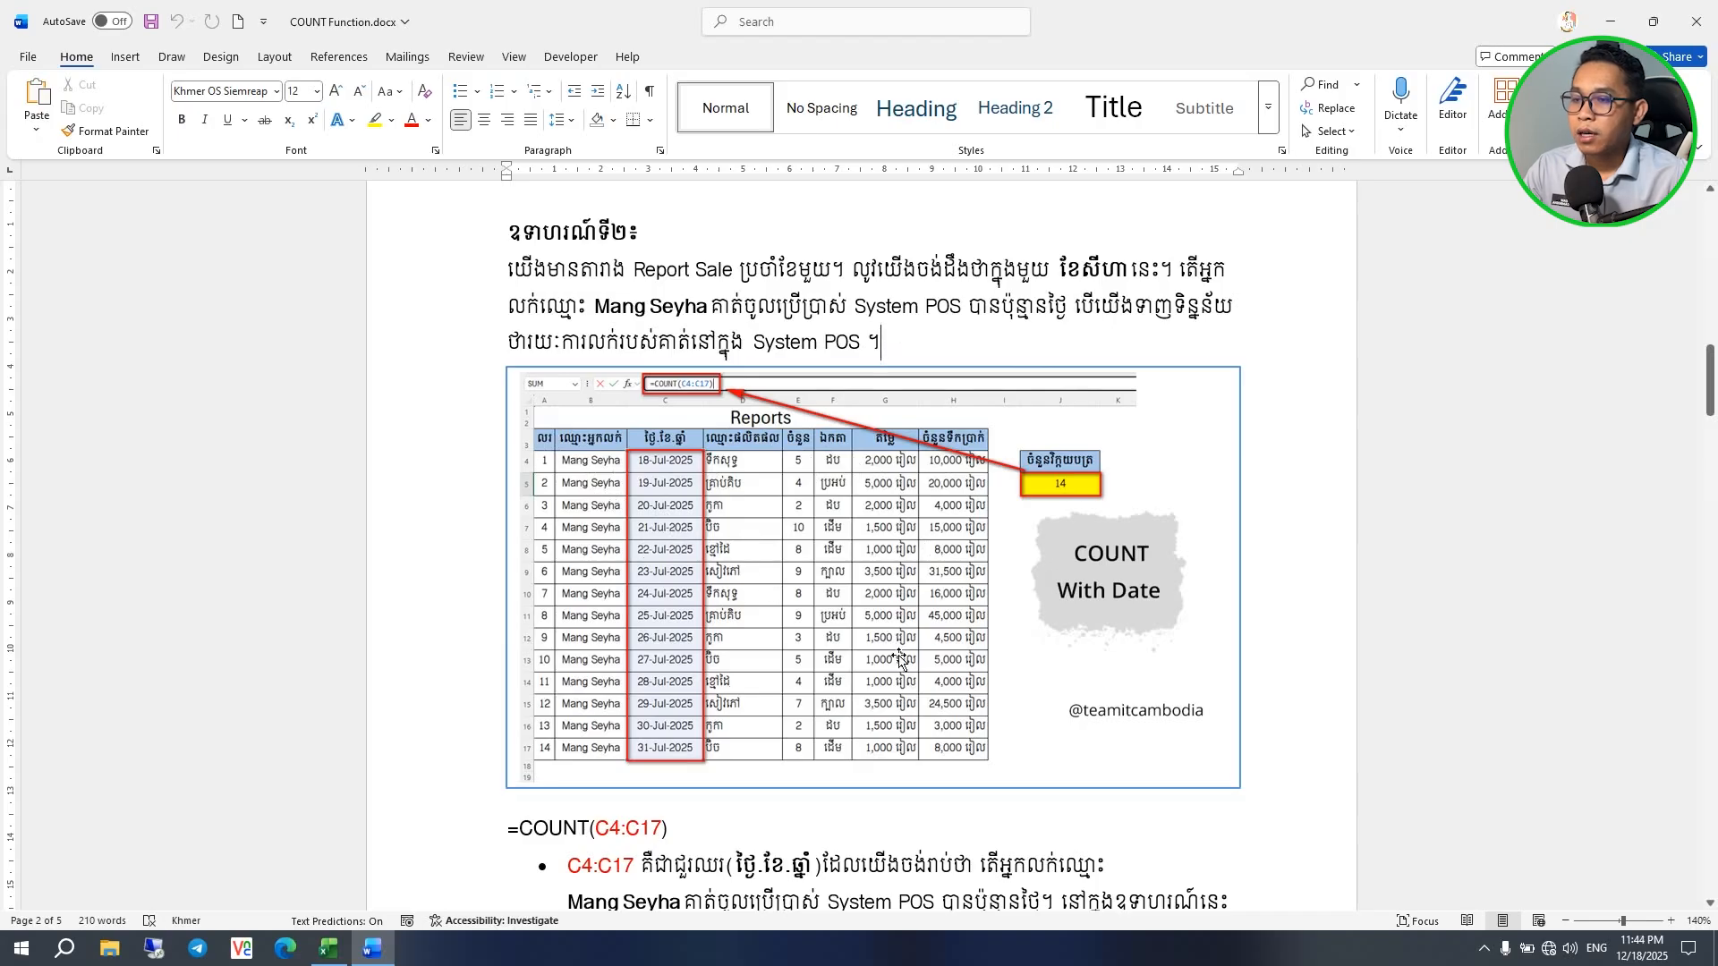
Step: Switch to the Excel workbook and open the Count Date sheet to look over the sales report table
{"action": "left_click", "coordinate": [331, 949]}
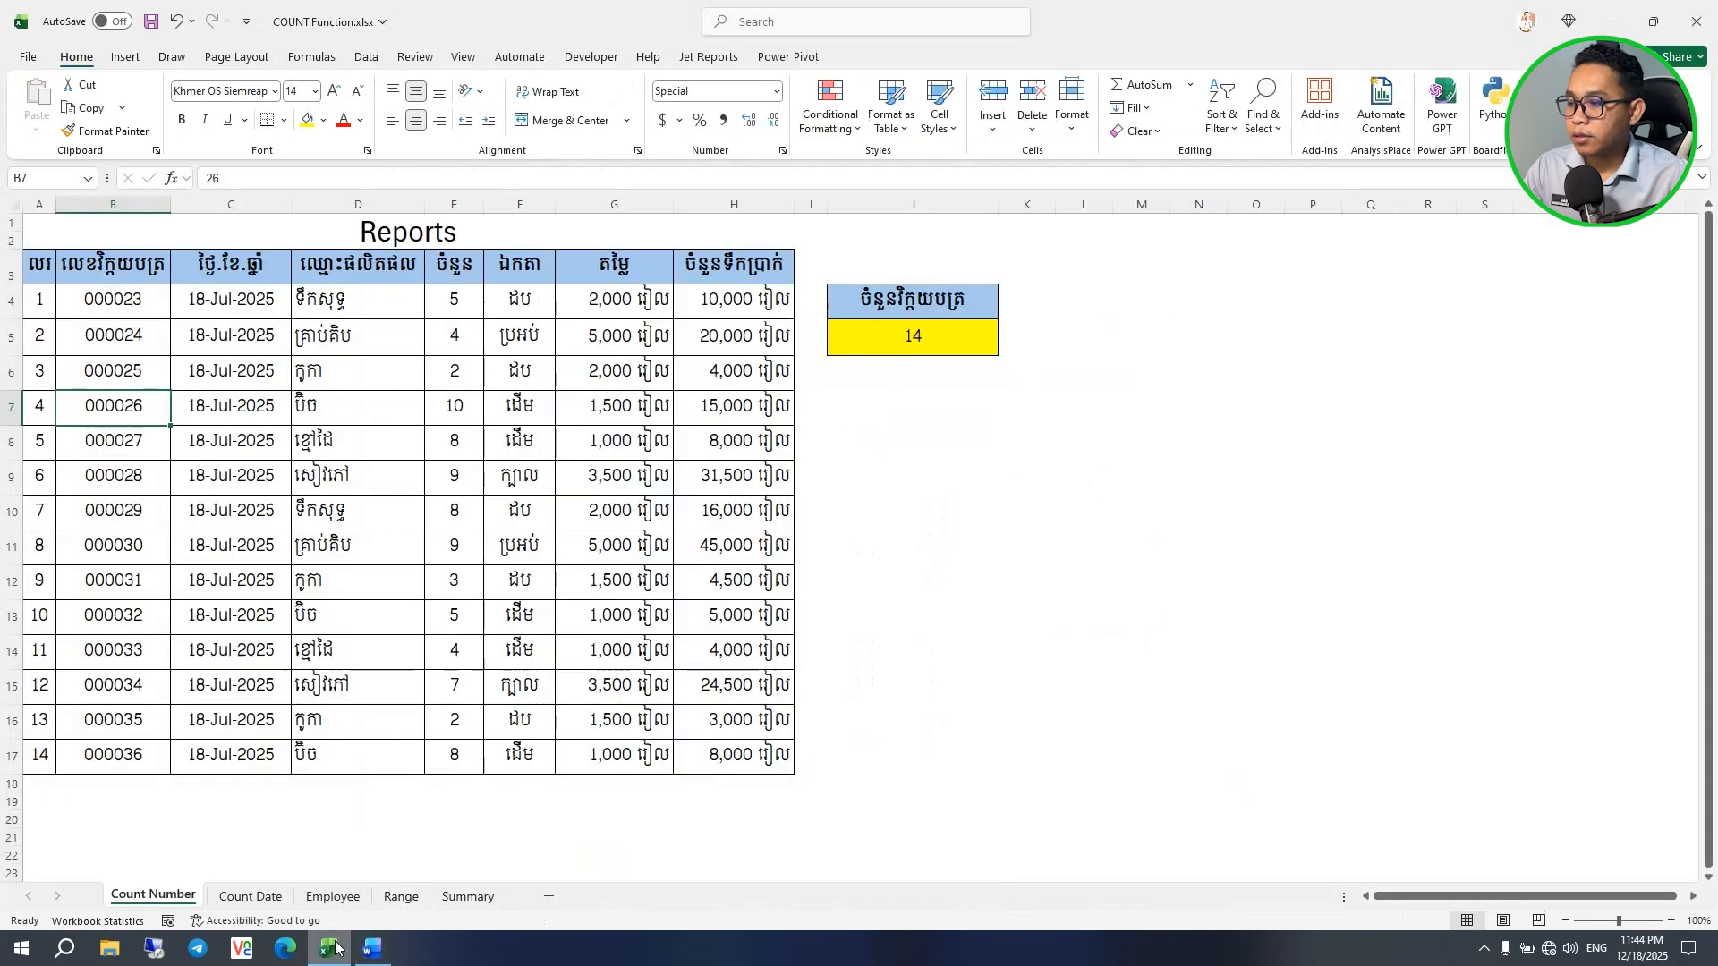
{"action": "left_click", "coordinate": [255, 897]}
{"action": "left_click", "coordinate": [420, 586]}
{"action": "left_click", "coordinate": [376, 440]}
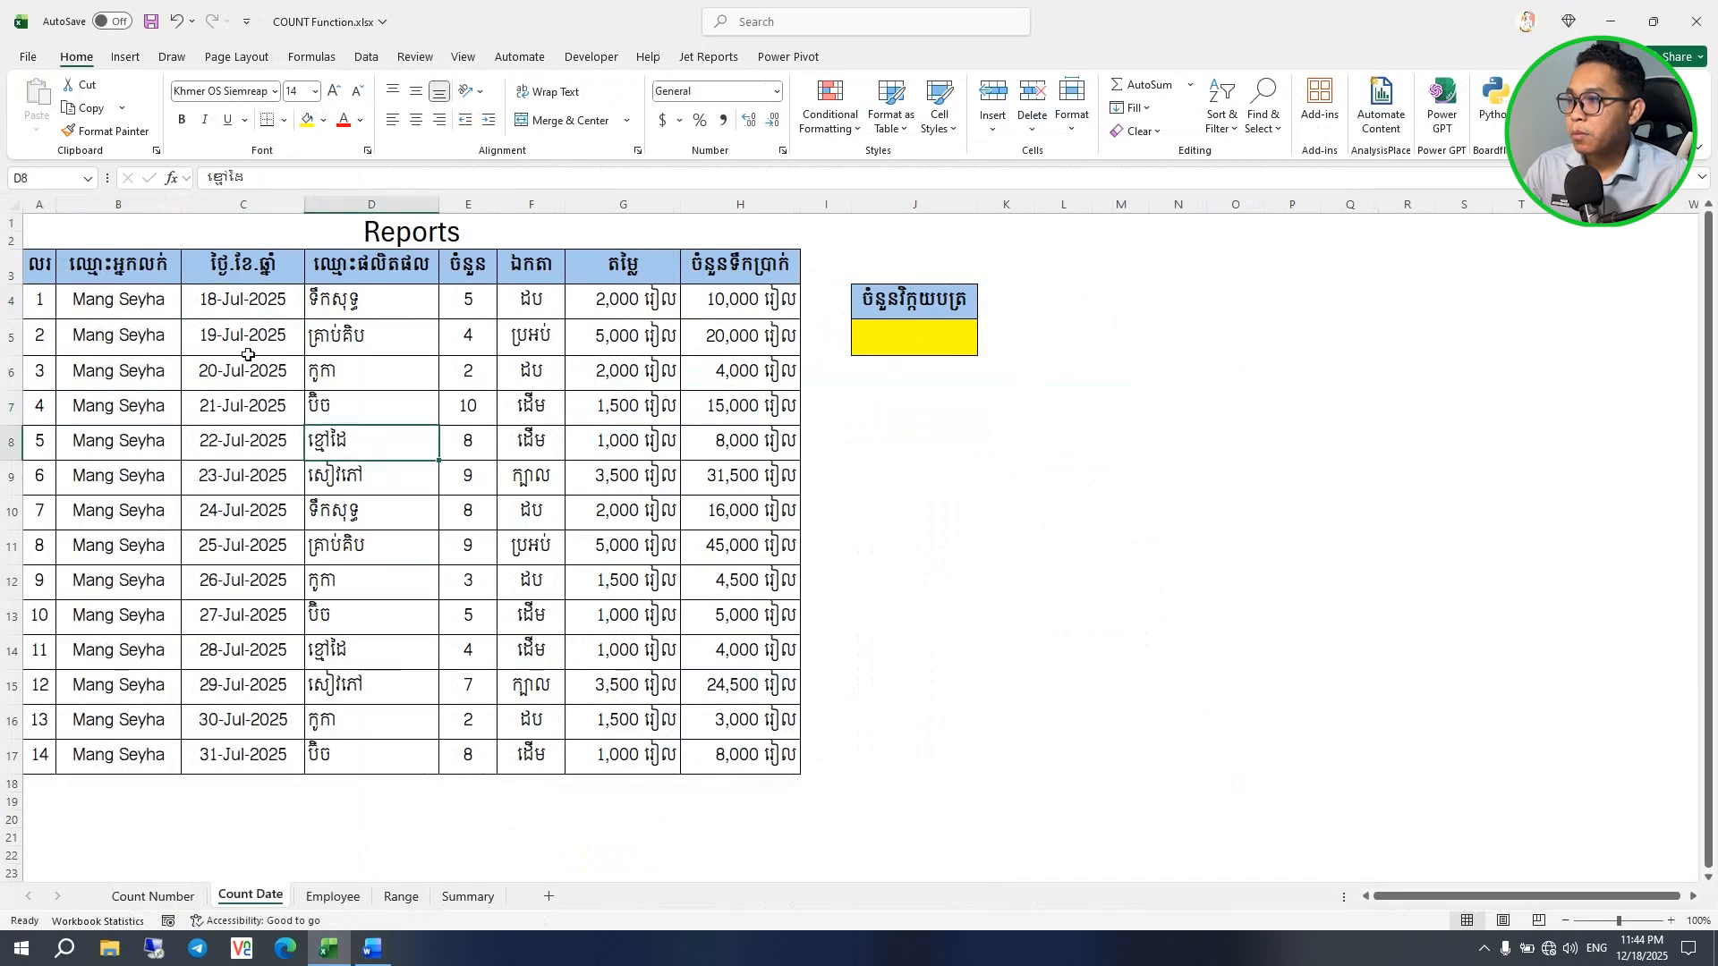
{"action": "left_click", "coordinate": [143, 300]}
{"action": "left_click_drag", "start_coordinate": [112, 268], "coordinate": [721, 756]}
{"action": "left_click", "coordinate": [474, 612]}
{"action": "left_click", "coordinate": [339, 517]}
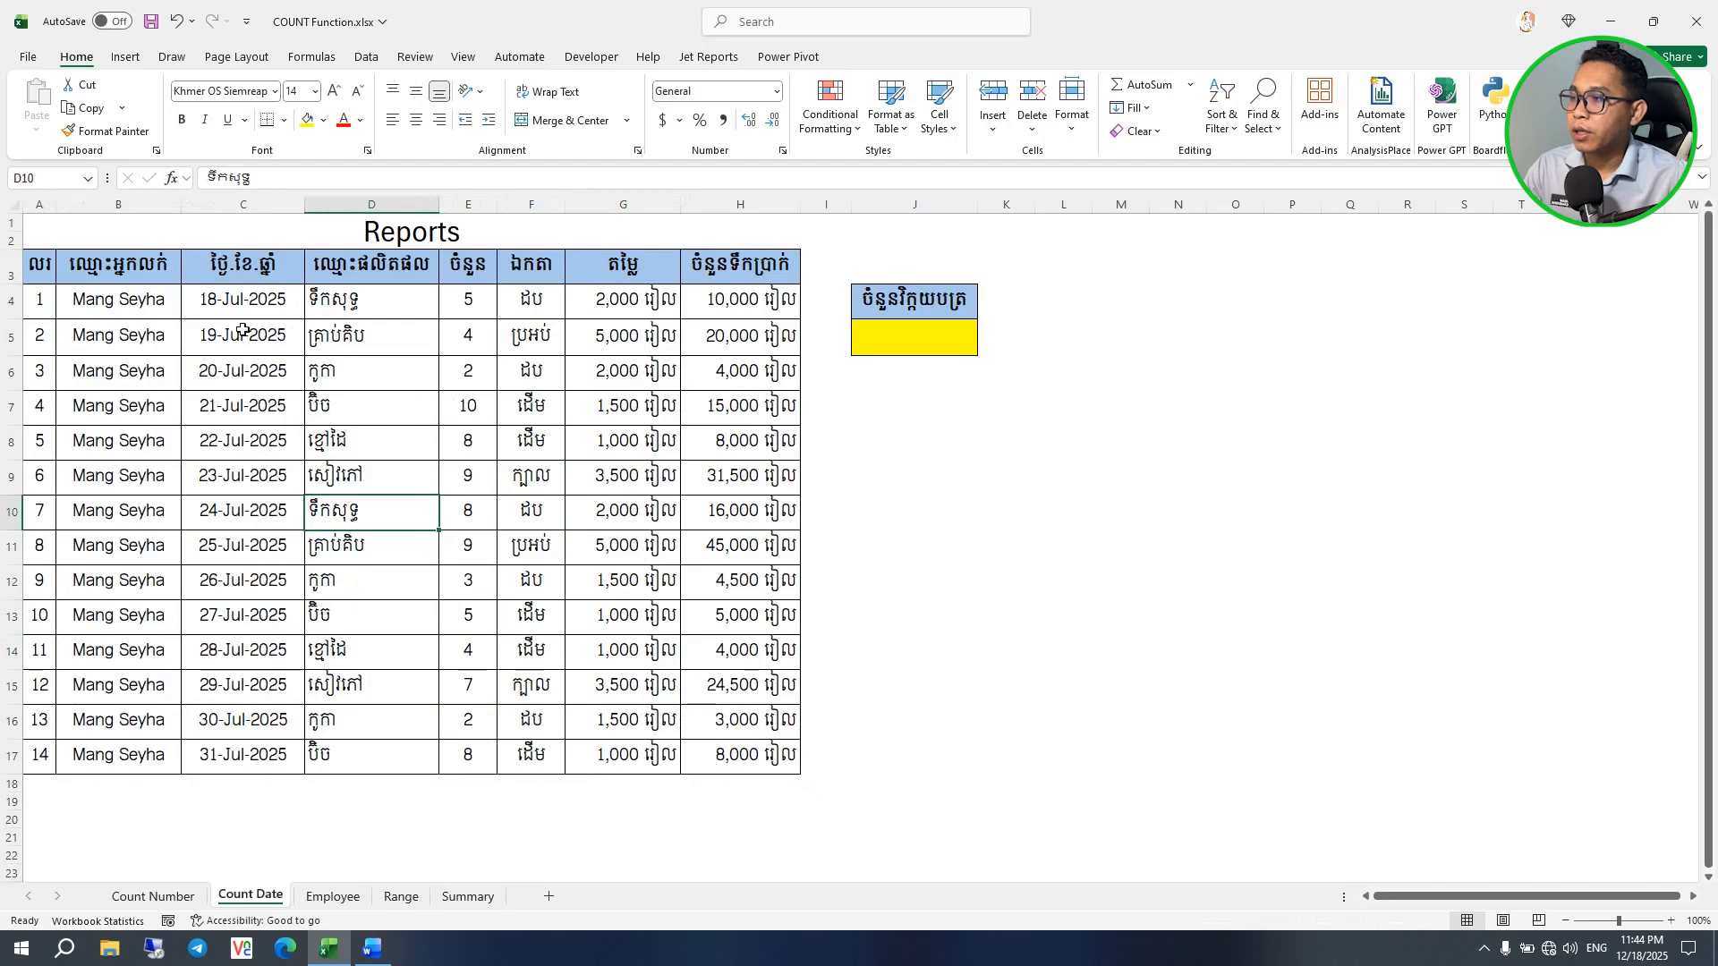
Step: Examine the seller names in column B and the first sale dates in column C
{"action": "left_click", "coordinate": [207, 447]}
{"action": "left_click", "coordinate": [121, 398]}
{"action": "left_click", "coordinate": [277, 303]}
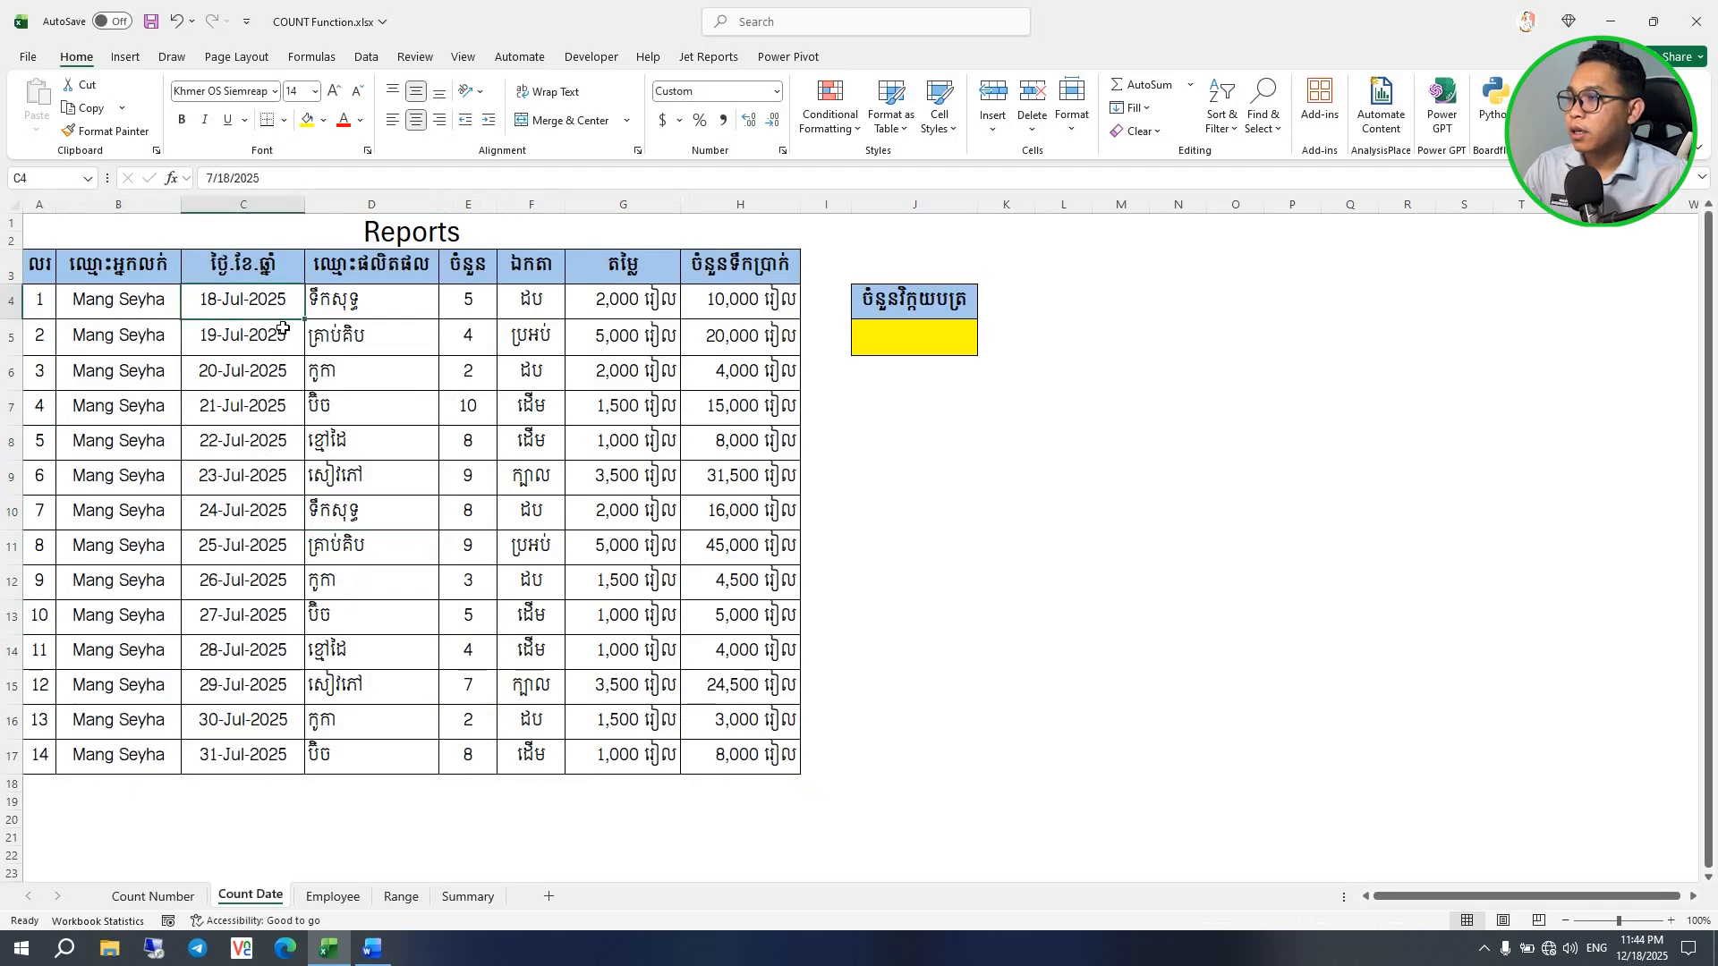
{"action": "left_click_drag", "start_coordinate": [148, 306], "coordinate": [142, 759]}
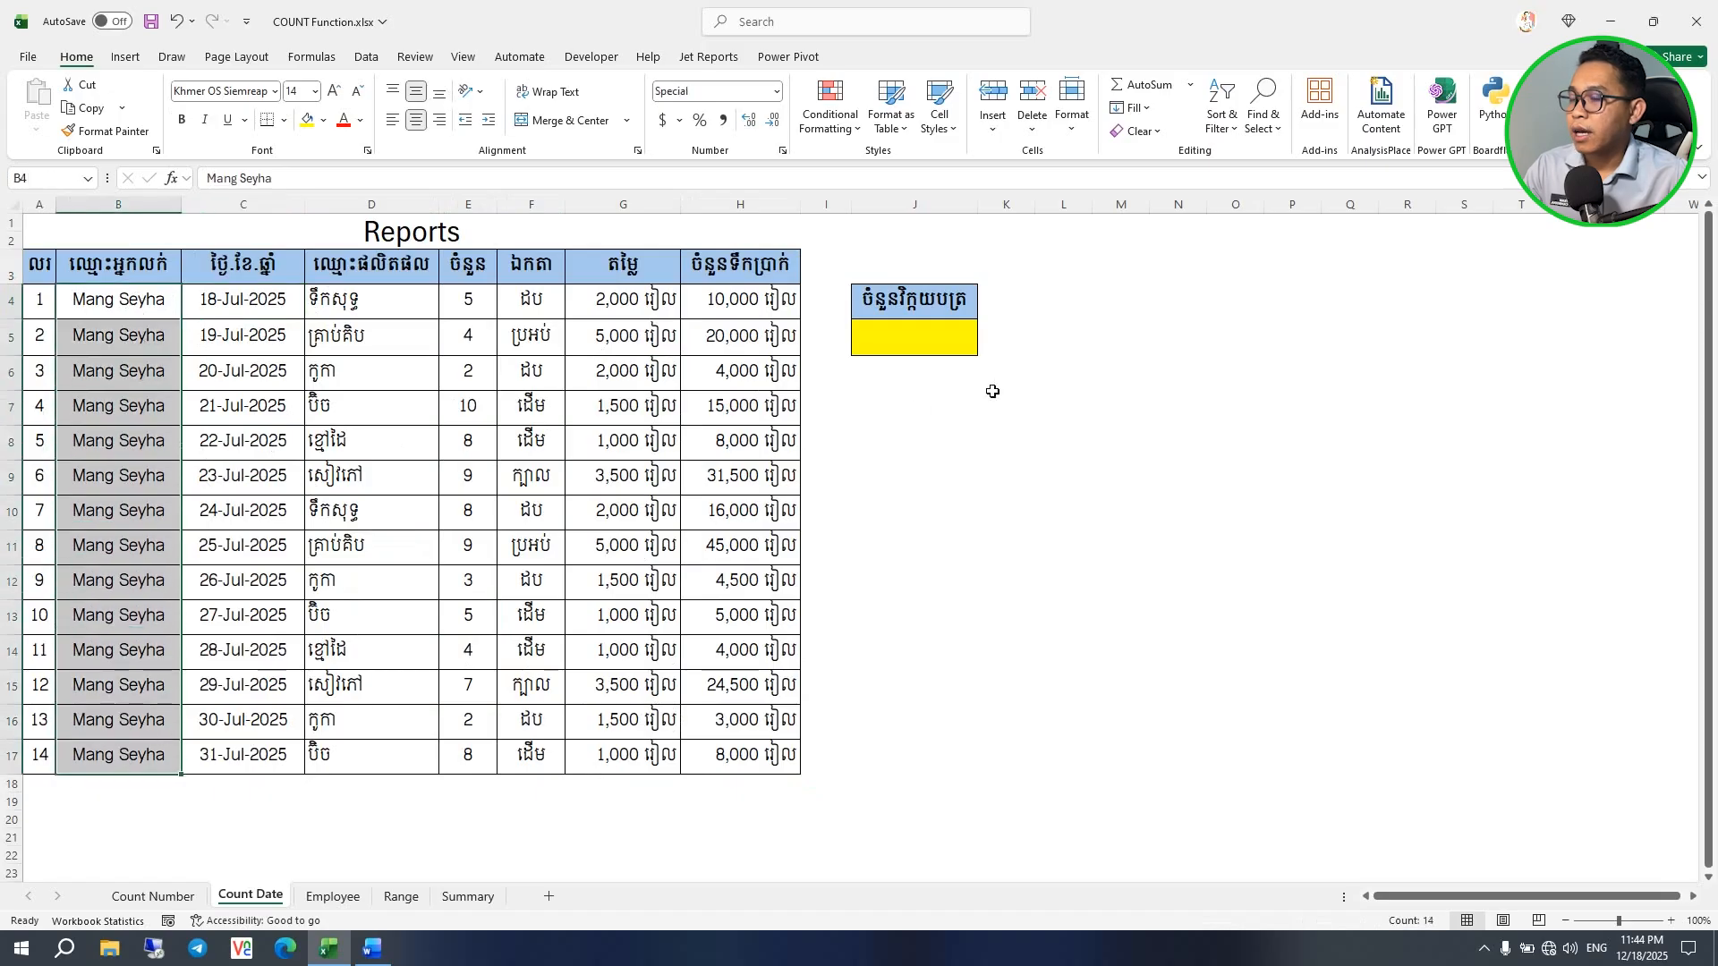
{"action": "left_click", "coordinate": [264, 327]}
{"action": "left_click", "coordinate": [252, 310]}
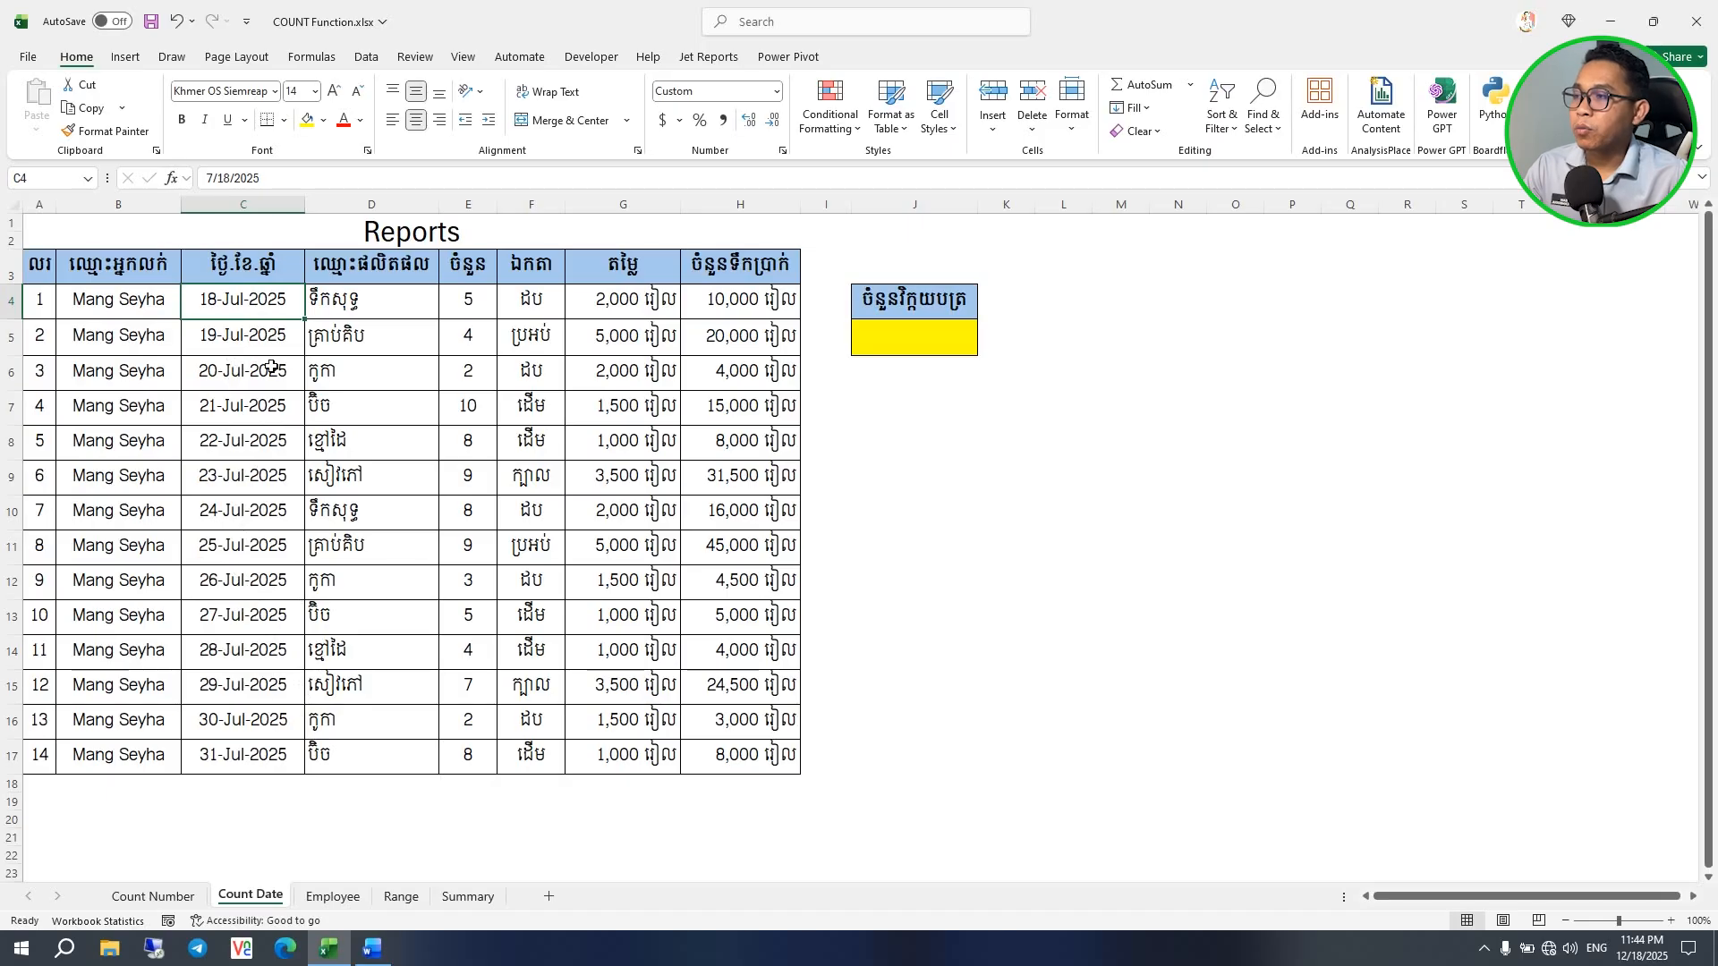
{"action": "left_click", "coordinate": [278, 337]}
{"action": "left_click", "coordinate": [252, 309]}
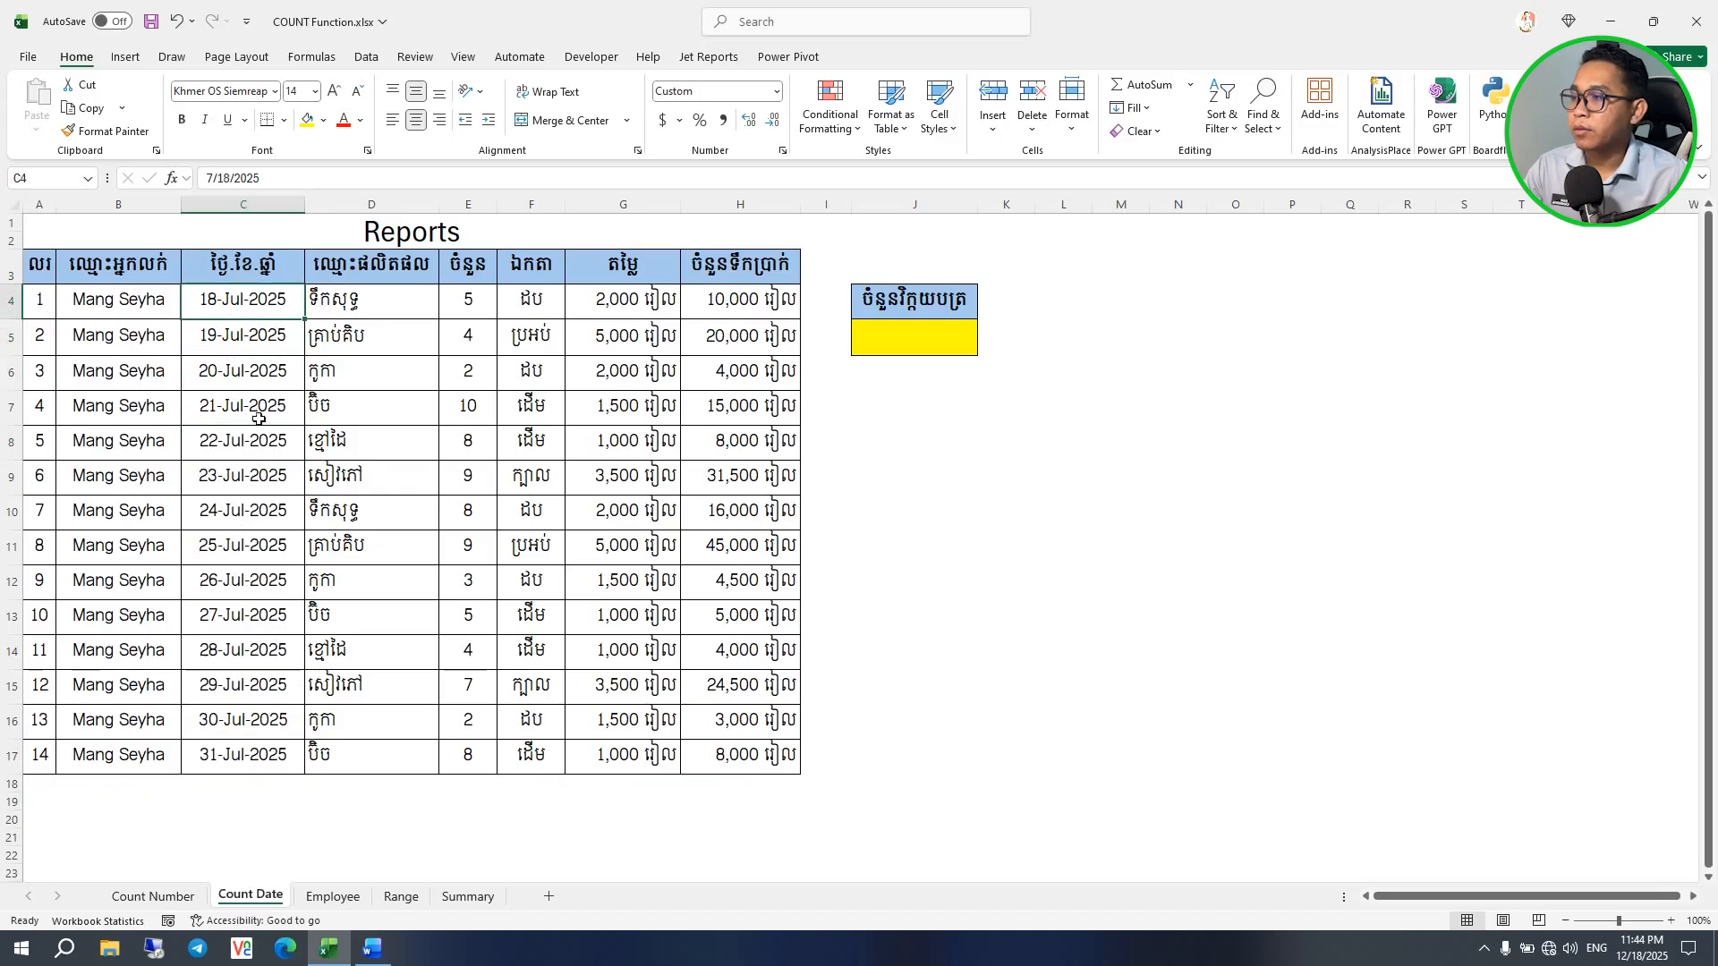
Step: Enter =COUNT(C4:C17) in cell J5 to count the sale dates
{"action": "left_click", "coordinate": [903, 340]}
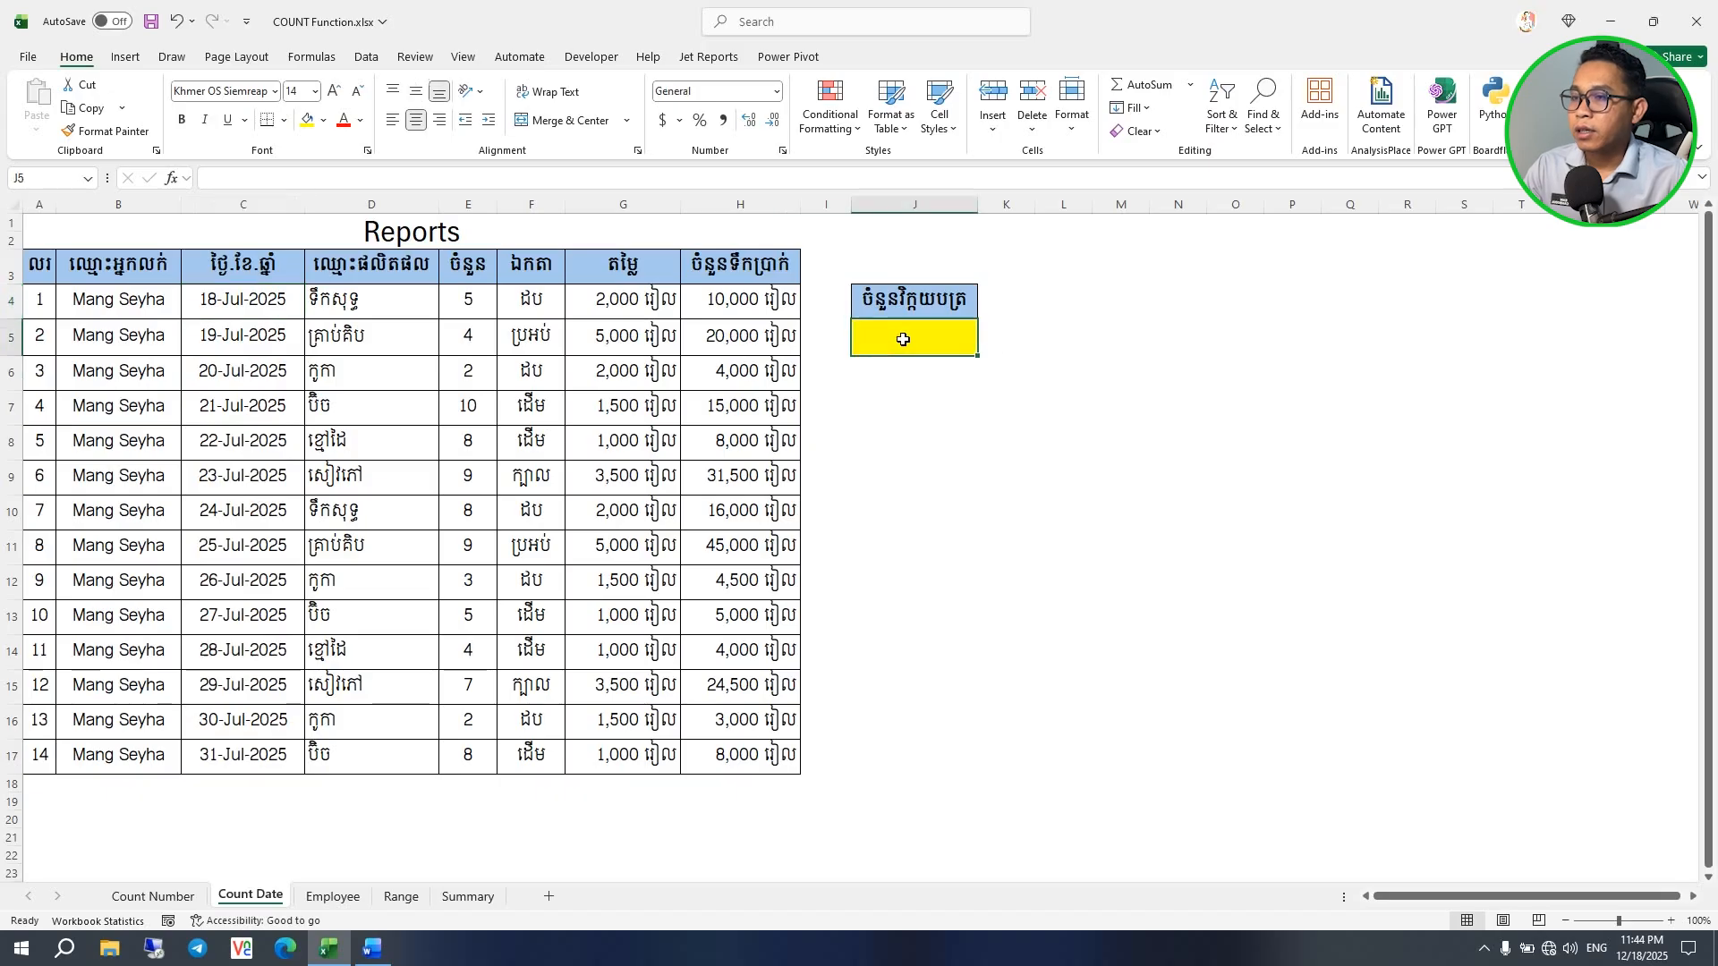
{"action": "type", "text": "="}
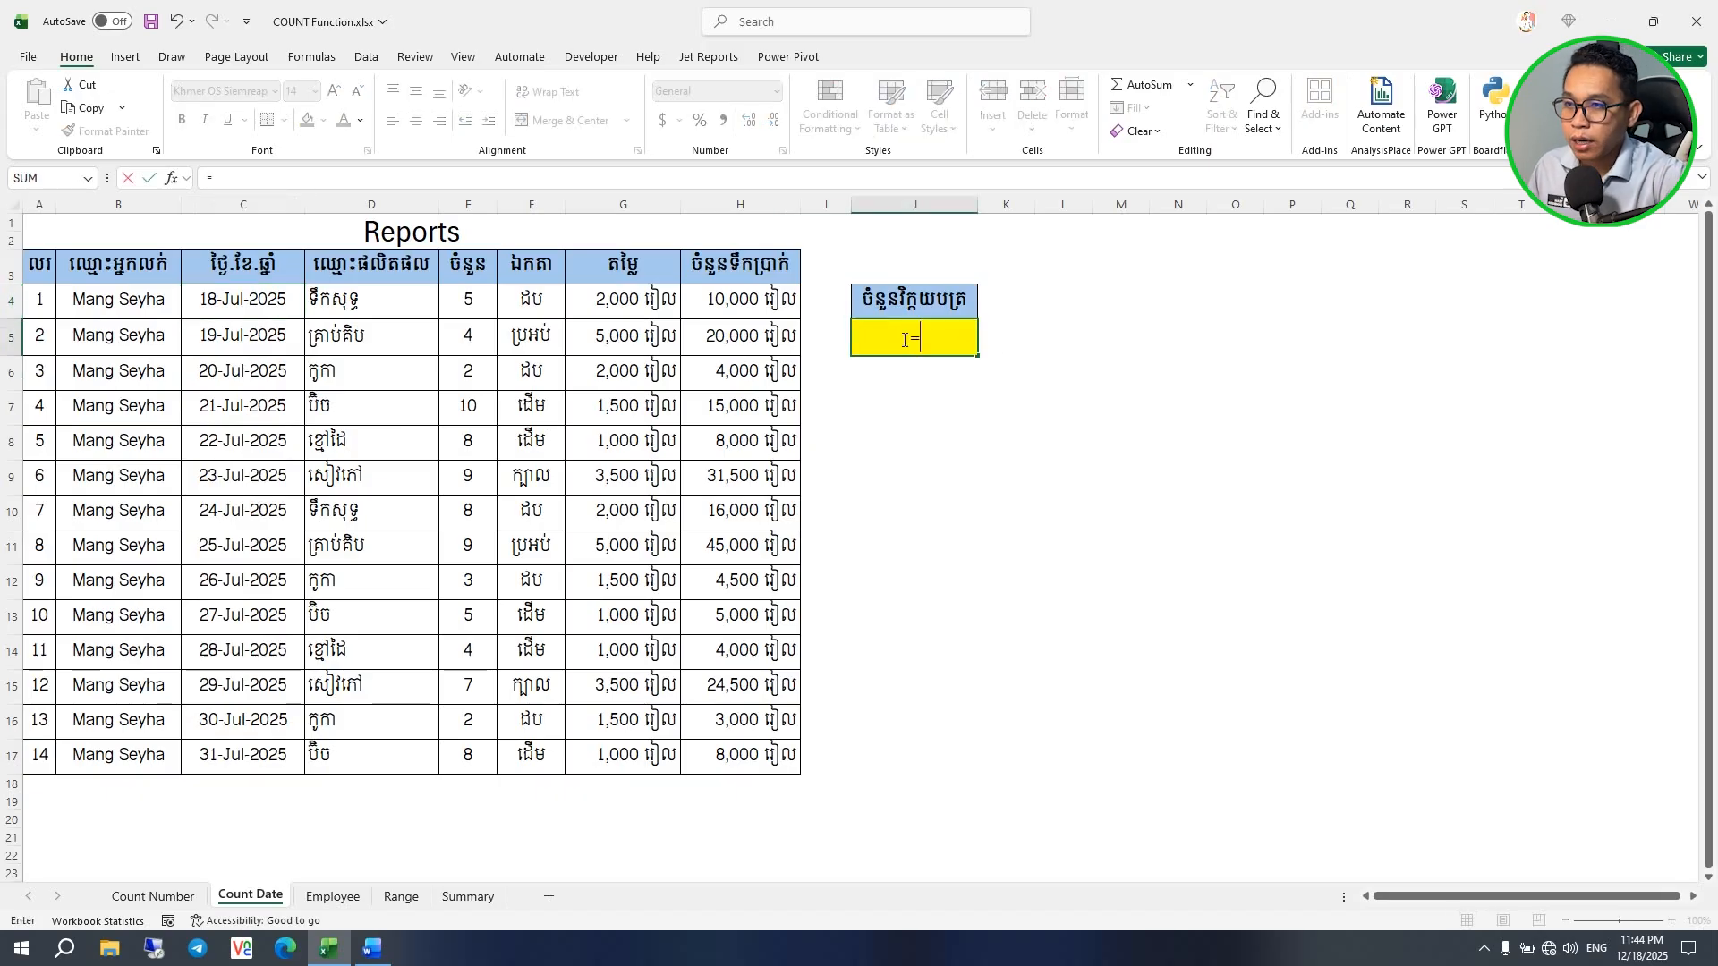
{"action": "type", "text": "count"}
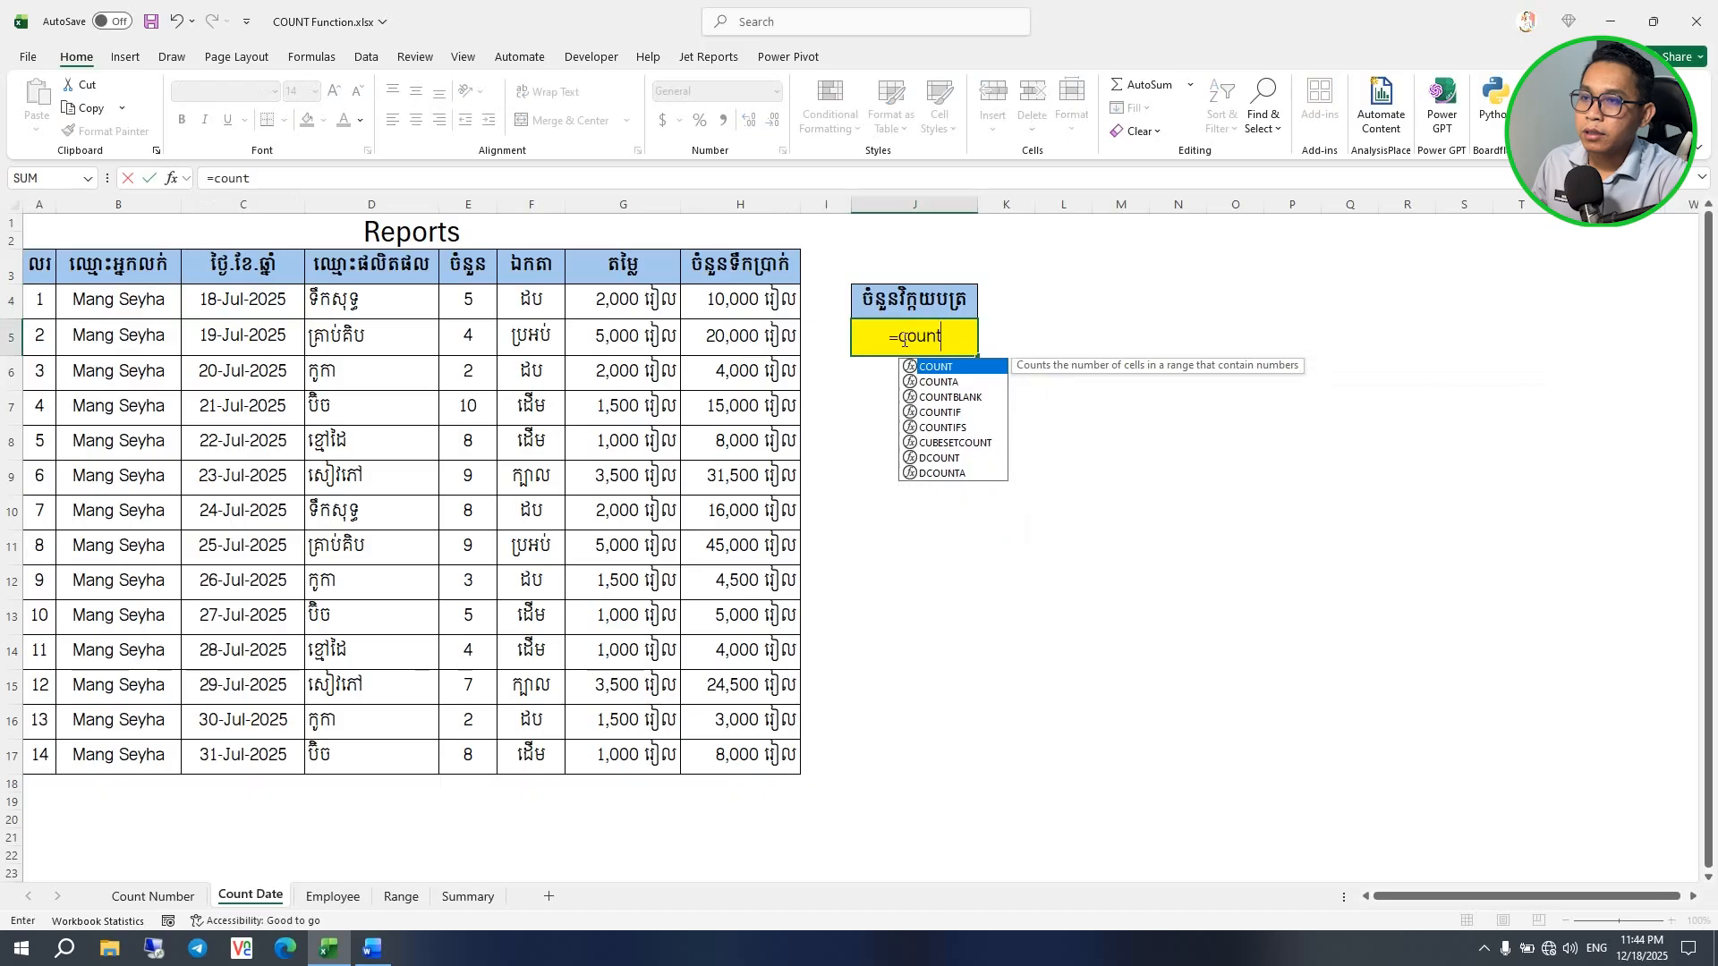
{"action": "key", "text": "Tab"}
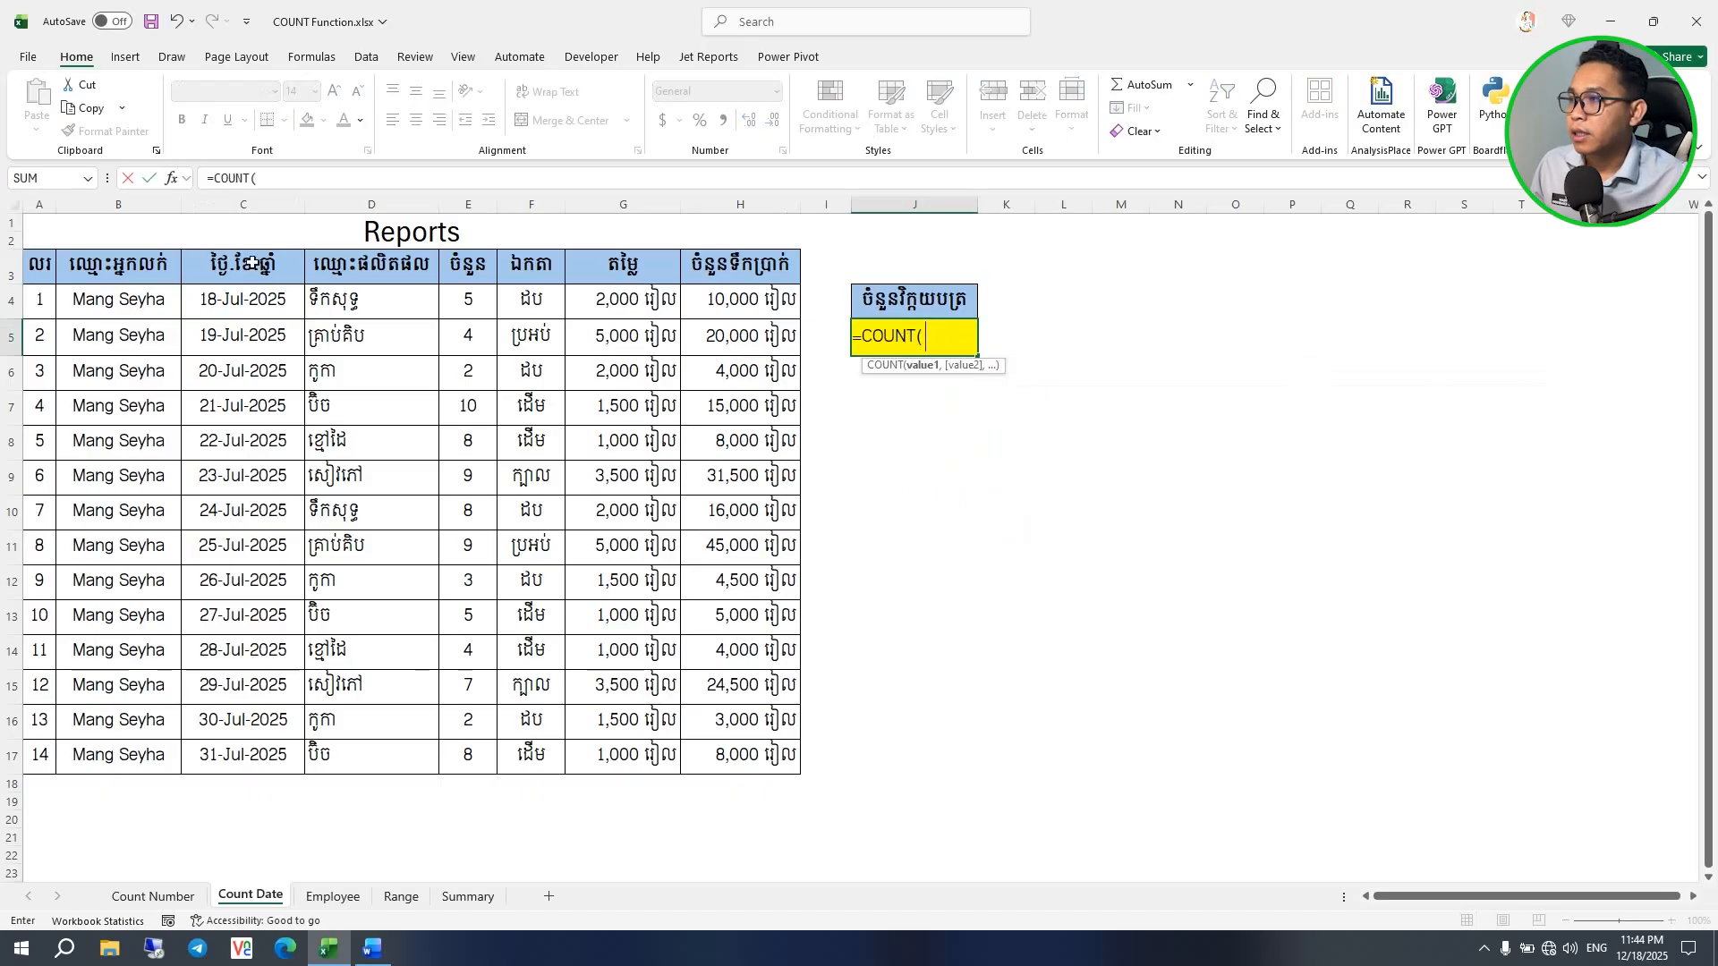
{"action": "left_click_drag", "start_coordinate": [253, 301], "coordinate": [254, 745]}
{"action": "type", "text": ")"}
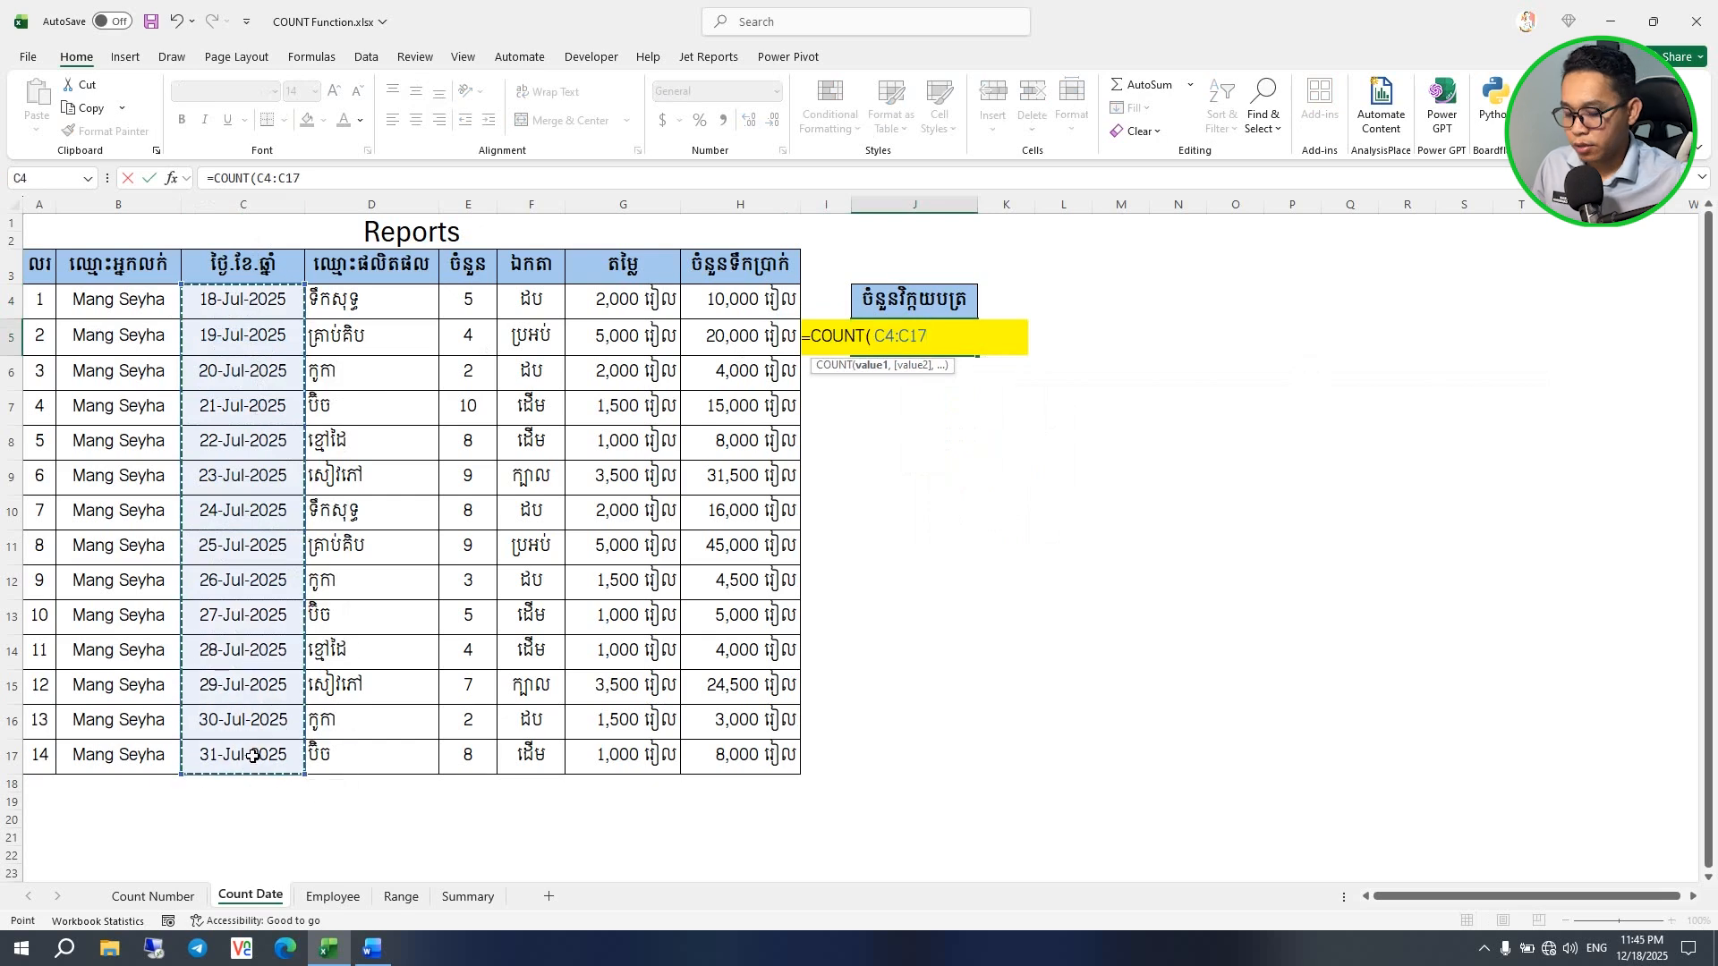
{"action": "key", "text": "Return"}
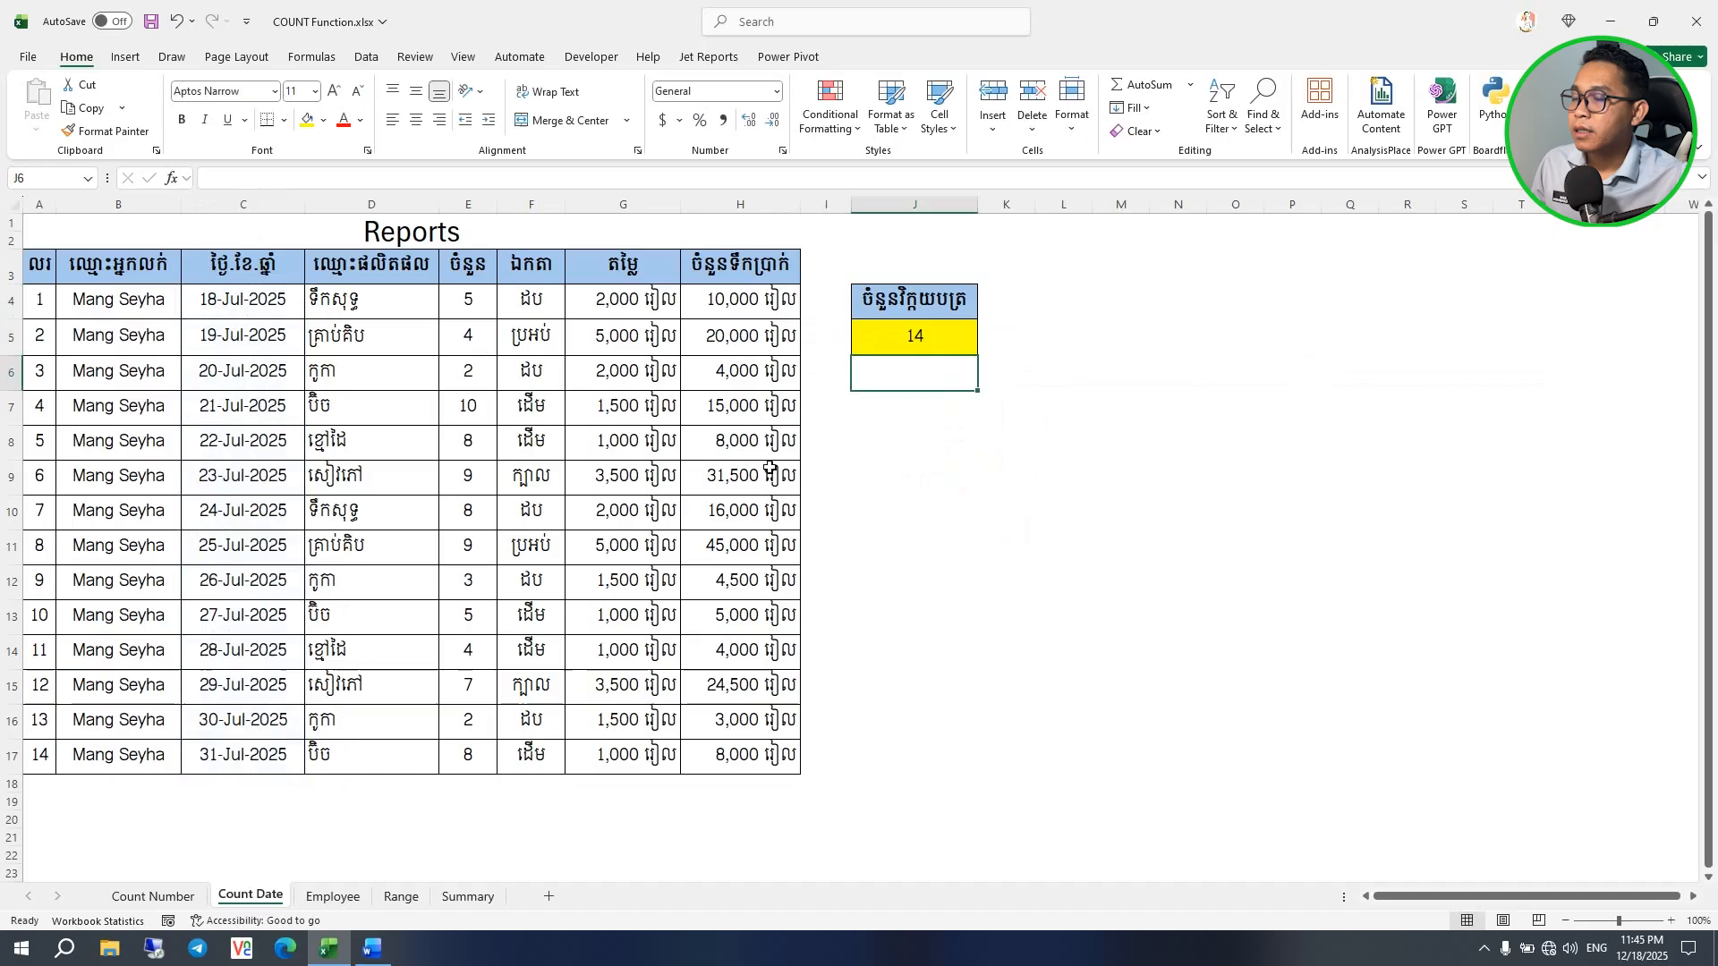
Step: Check the date count formula in J5 against the first entries of the date column
{"action": "left_click", "coordinate": [900, 349]}
{"action": "left_click", "coordinate": [263, 383]}
{"action": "left_click", "coordinate": [268, 327]}
{"action": "left_click", "coordinate": [274, 301]}
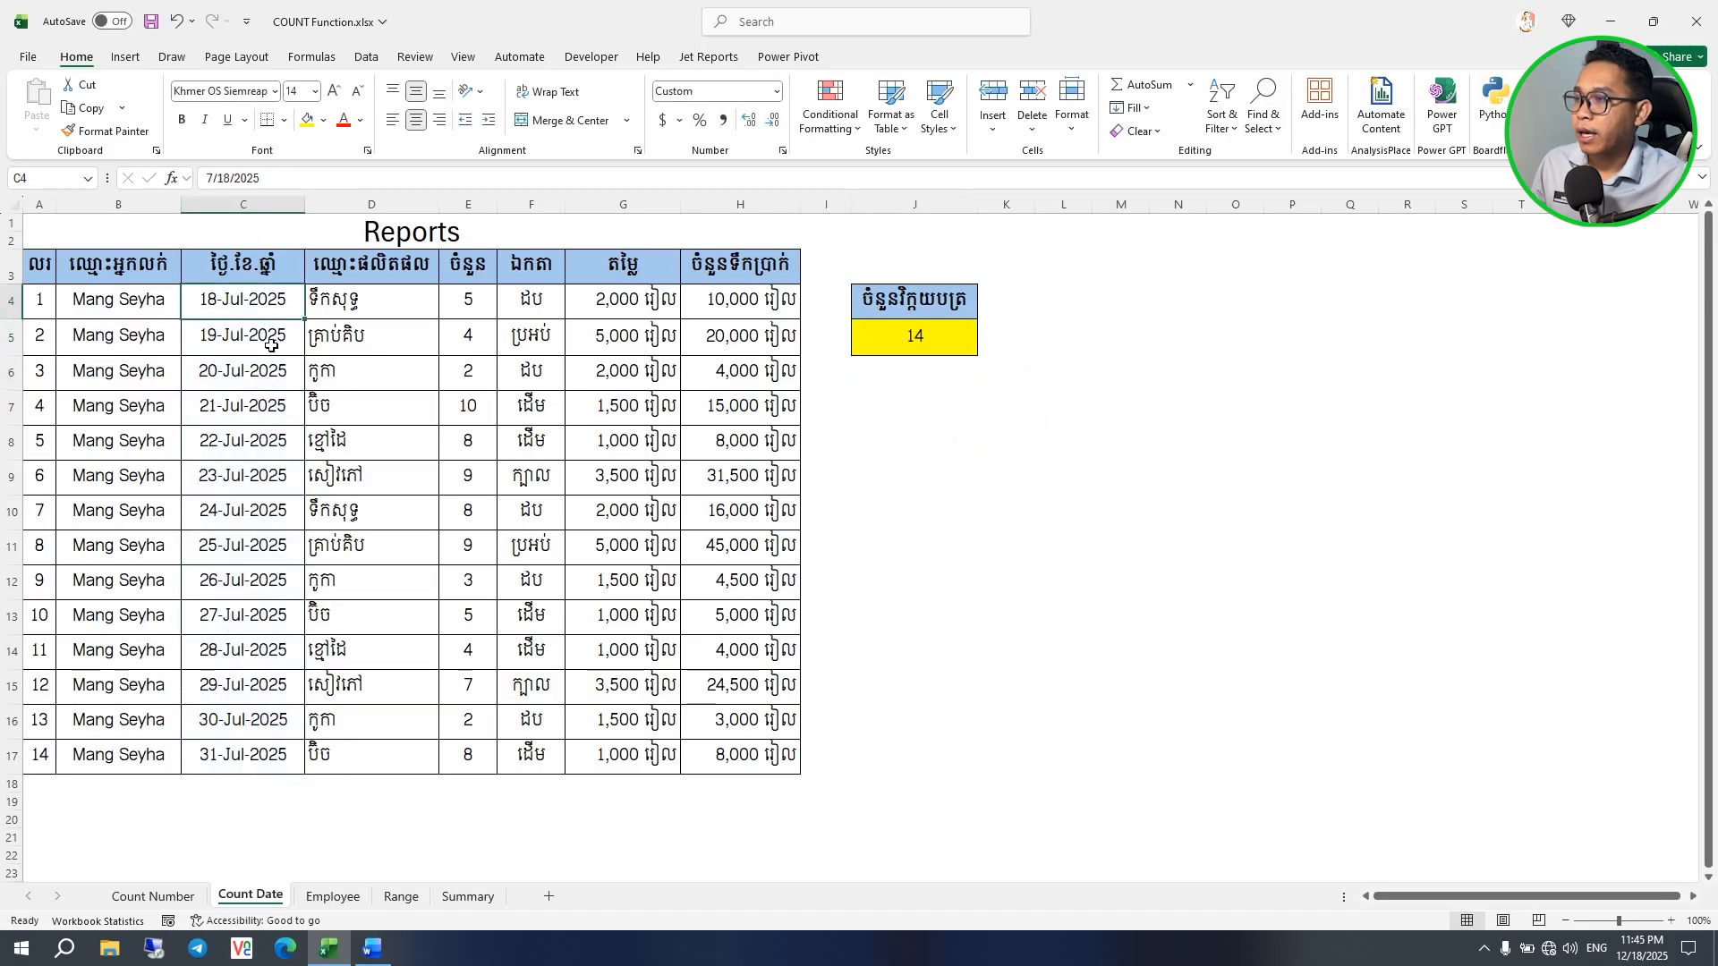
{"action": "left_click", "coordinate": [891, 342]}
{"action": "left_click", "coordinate": [909, 369]}
{"action": "left_click", "coordinate": [909, 332]}
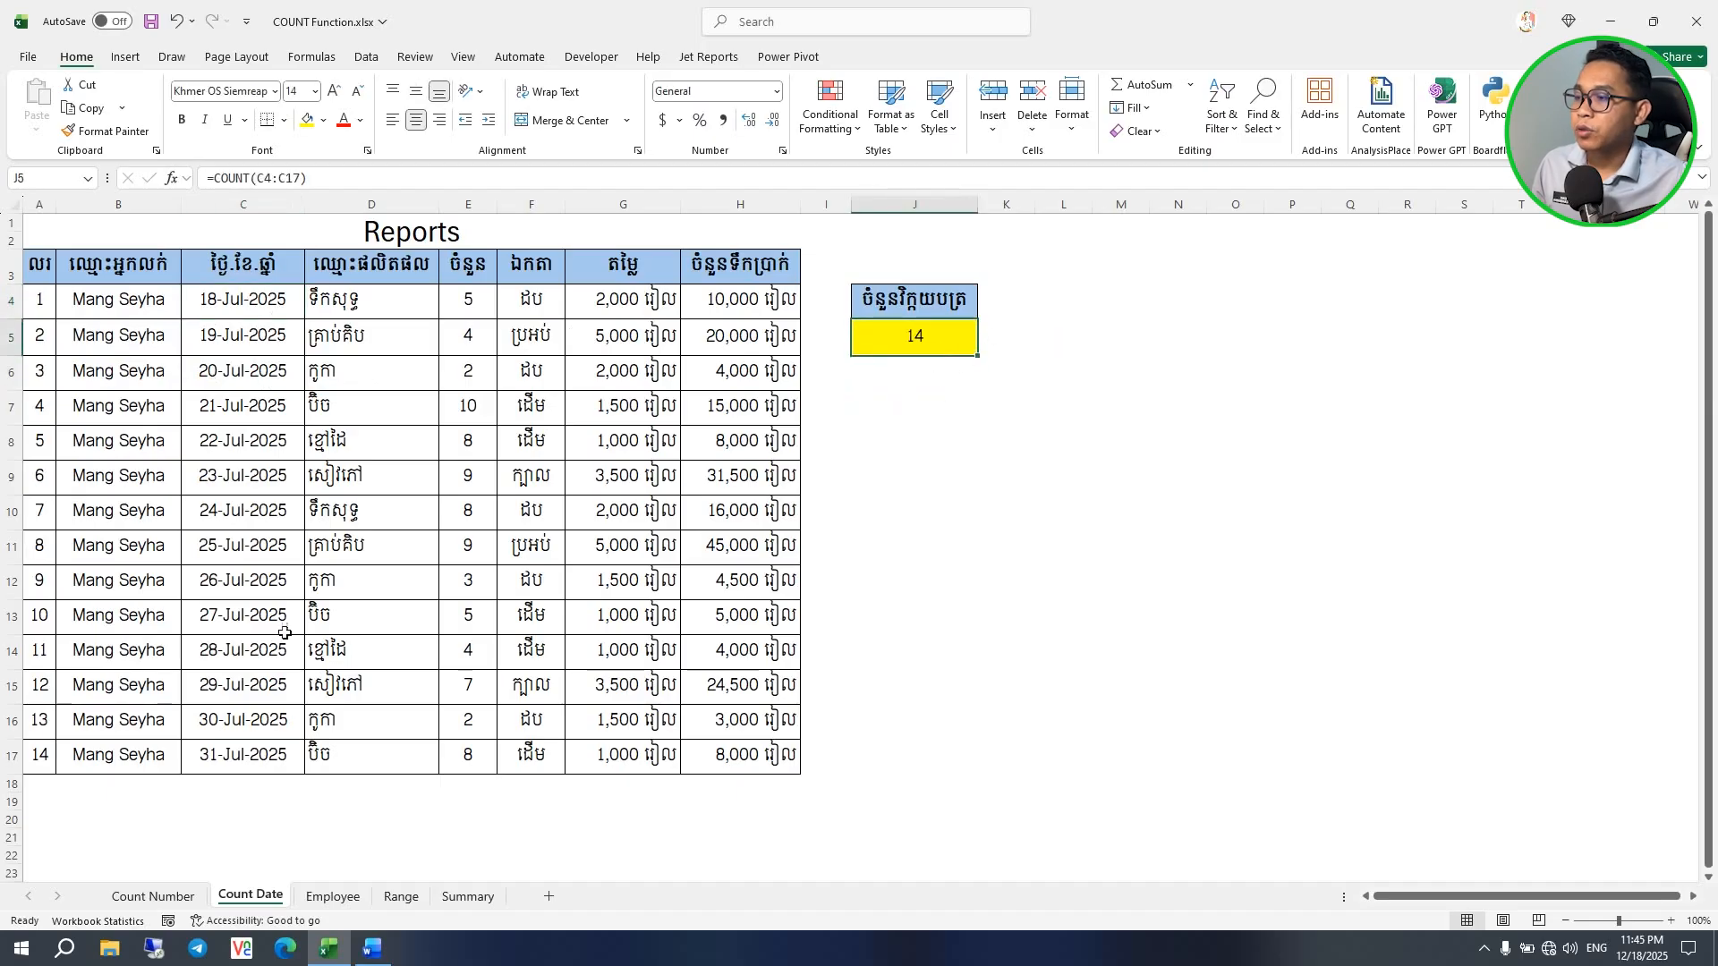
Step: Inspect individual date cells throughout C4:C17 to see the date values stored behind their display format
{"action": "left_click", "coordinate": [241, 475]}
{"action": "left_click", "coordinate": [240, 372]}
{"action": "left_click", "coordinate": [284, 298]}
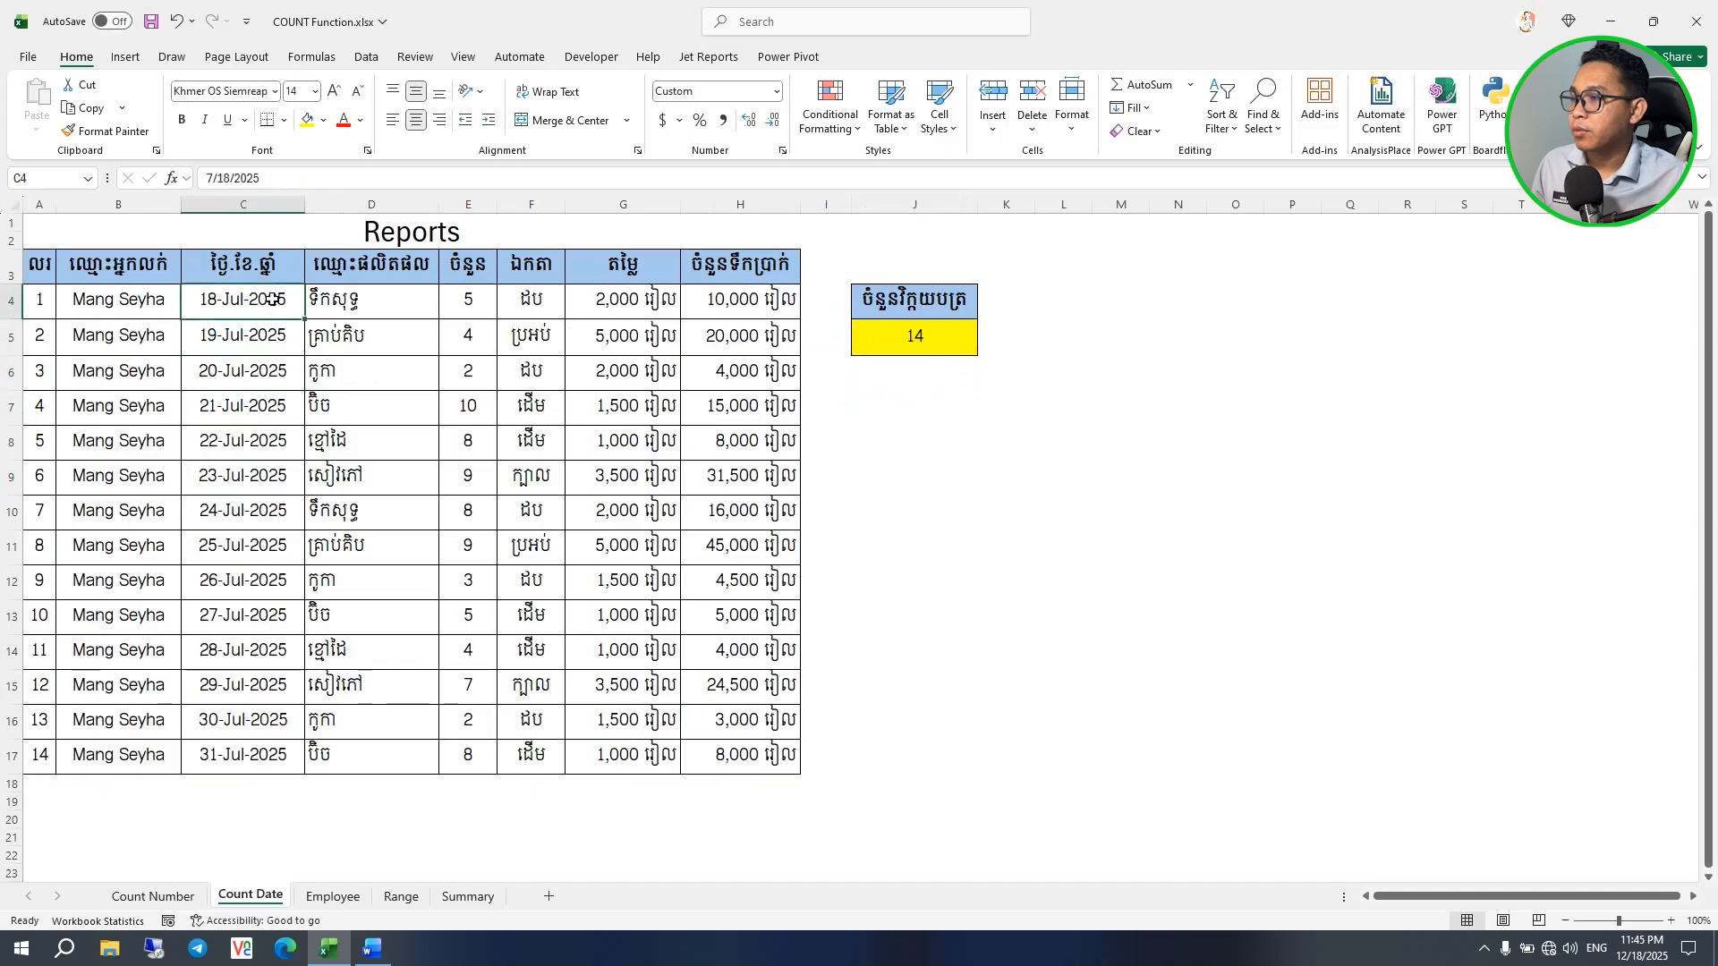
{"action": "left_click", "coordinate": [240, 344]}
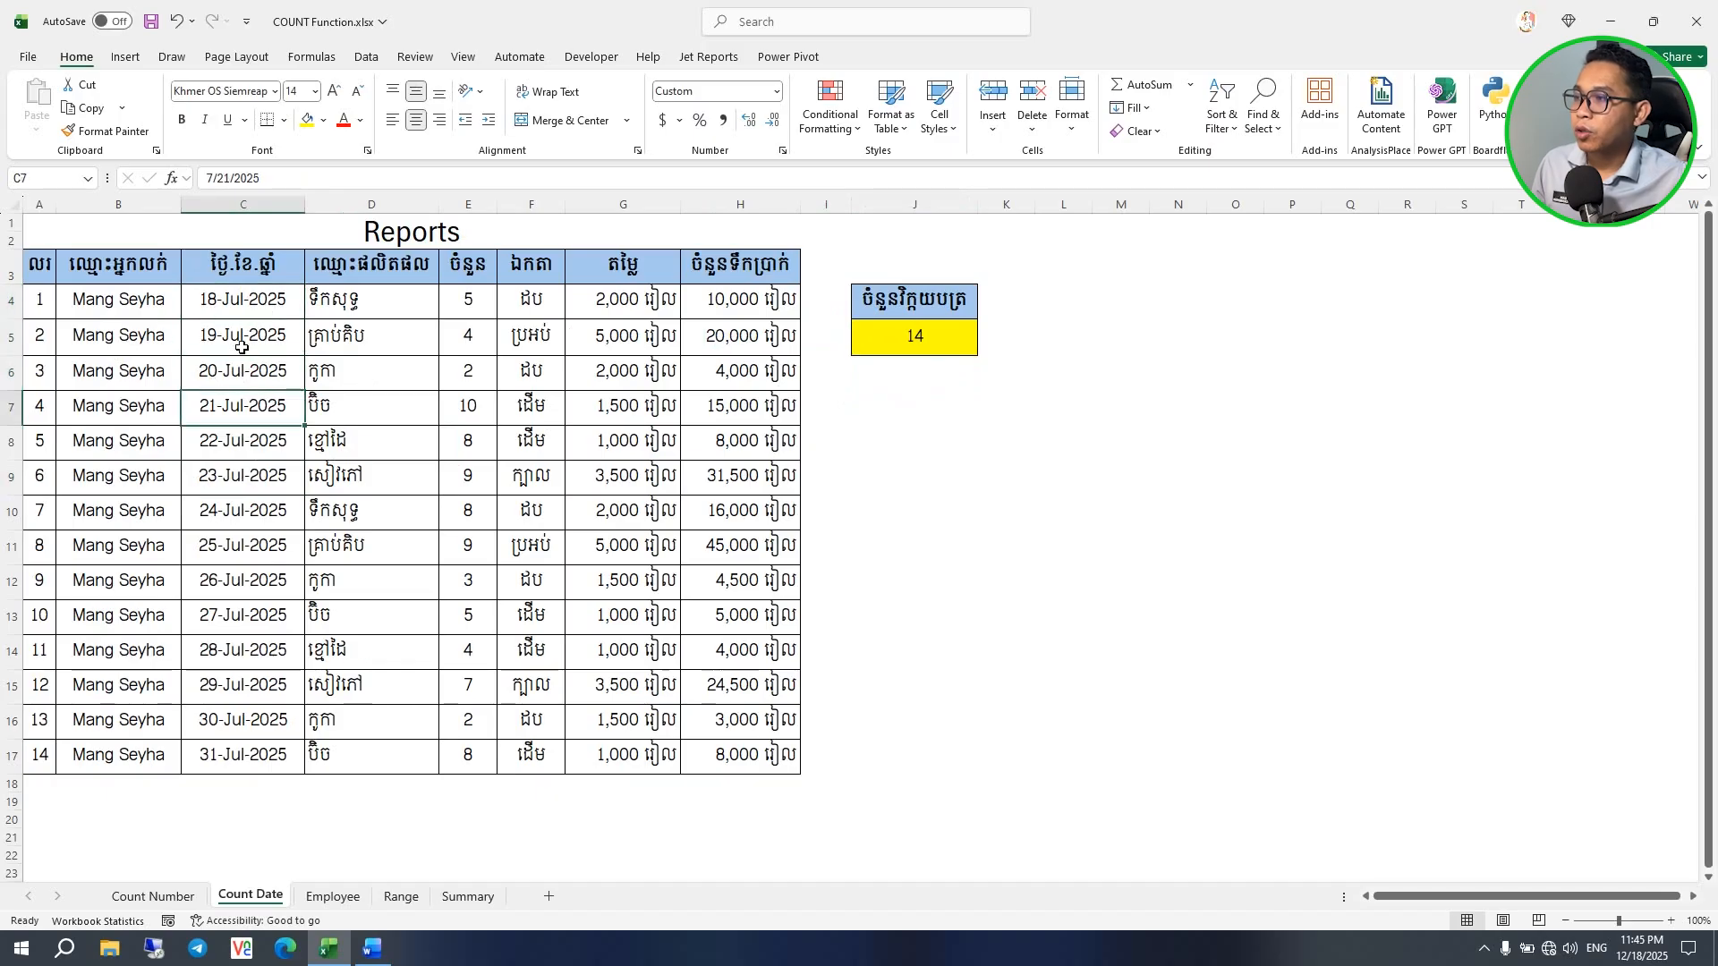
{"action": "left_click", "coordinate": [270, 300]}
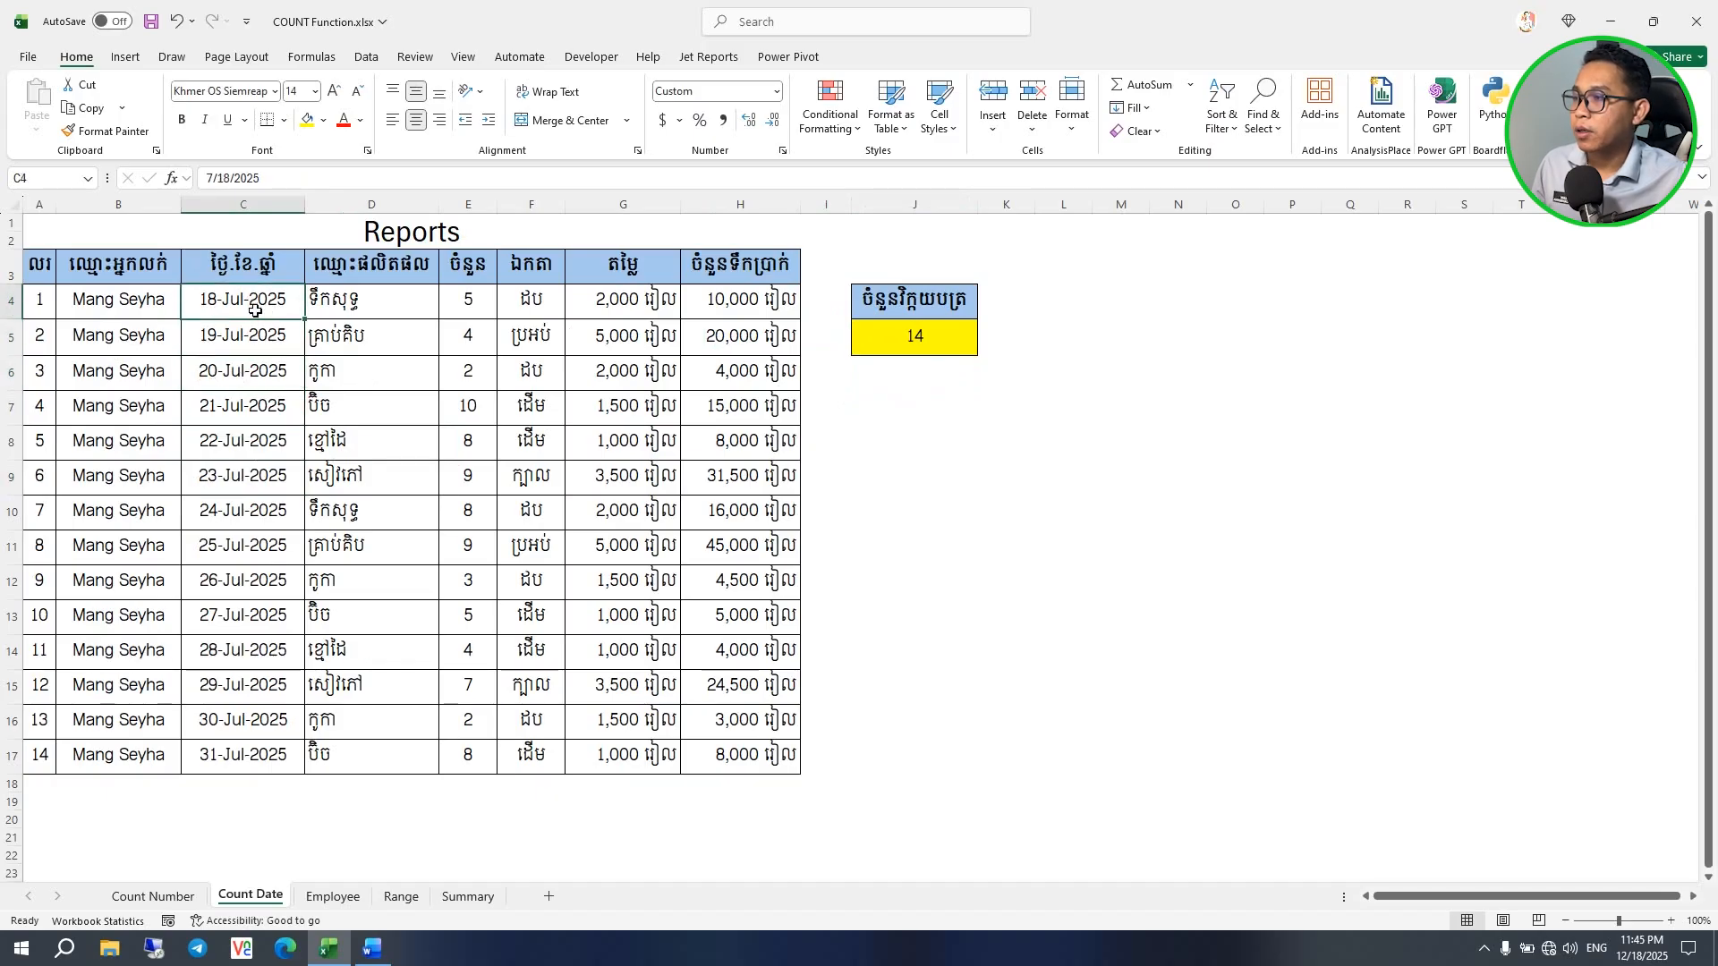
{"action": "left_click", "coordinate": [241, 546]}
{"action": "left_click", "coordinate": [241, 685]}
{"action": "left_click", "coordinate": [237, 756]}
{"action": "left_click", "coordinate": [237, 685]}
{"action": "left_click", "coordinate": [235, 578]}
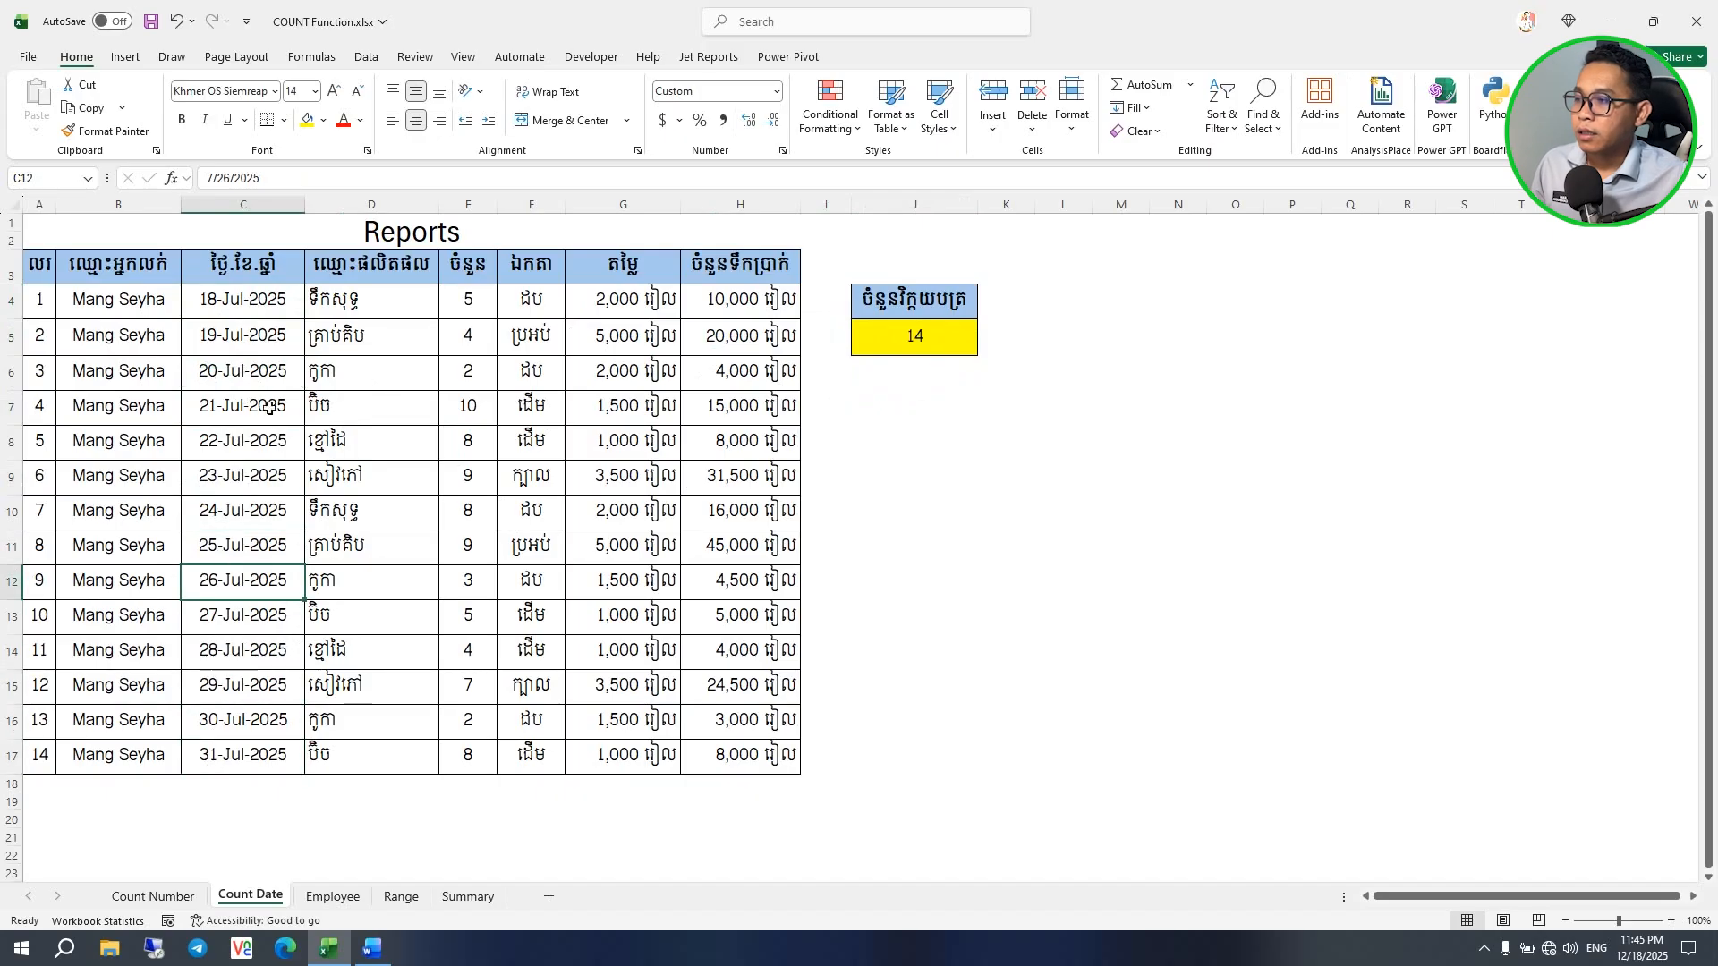
{"action": "left_click", "coordinate": [252, 304]}
{"action": "left_click", "coordinate": [249, 340]}
{"action": "left_click_drag", "start_coordinate": [251, 449], "coordinate": [249, 467]}
{"action": "left_click", "coordinate": [234, 581]}
{"action": "left_click", "coordinate": [234, 476]}
{"action": "left_click", "coordinate": [243, 412]}
{"action": "left_click", "coordinate": [243, 350]}
{"action": "left_click", "coordinate": [264, 489]}
{"action": "left_click", "coordinate": [250, 572]}
{"action": "left_click", "coordinate": [251, 615]}
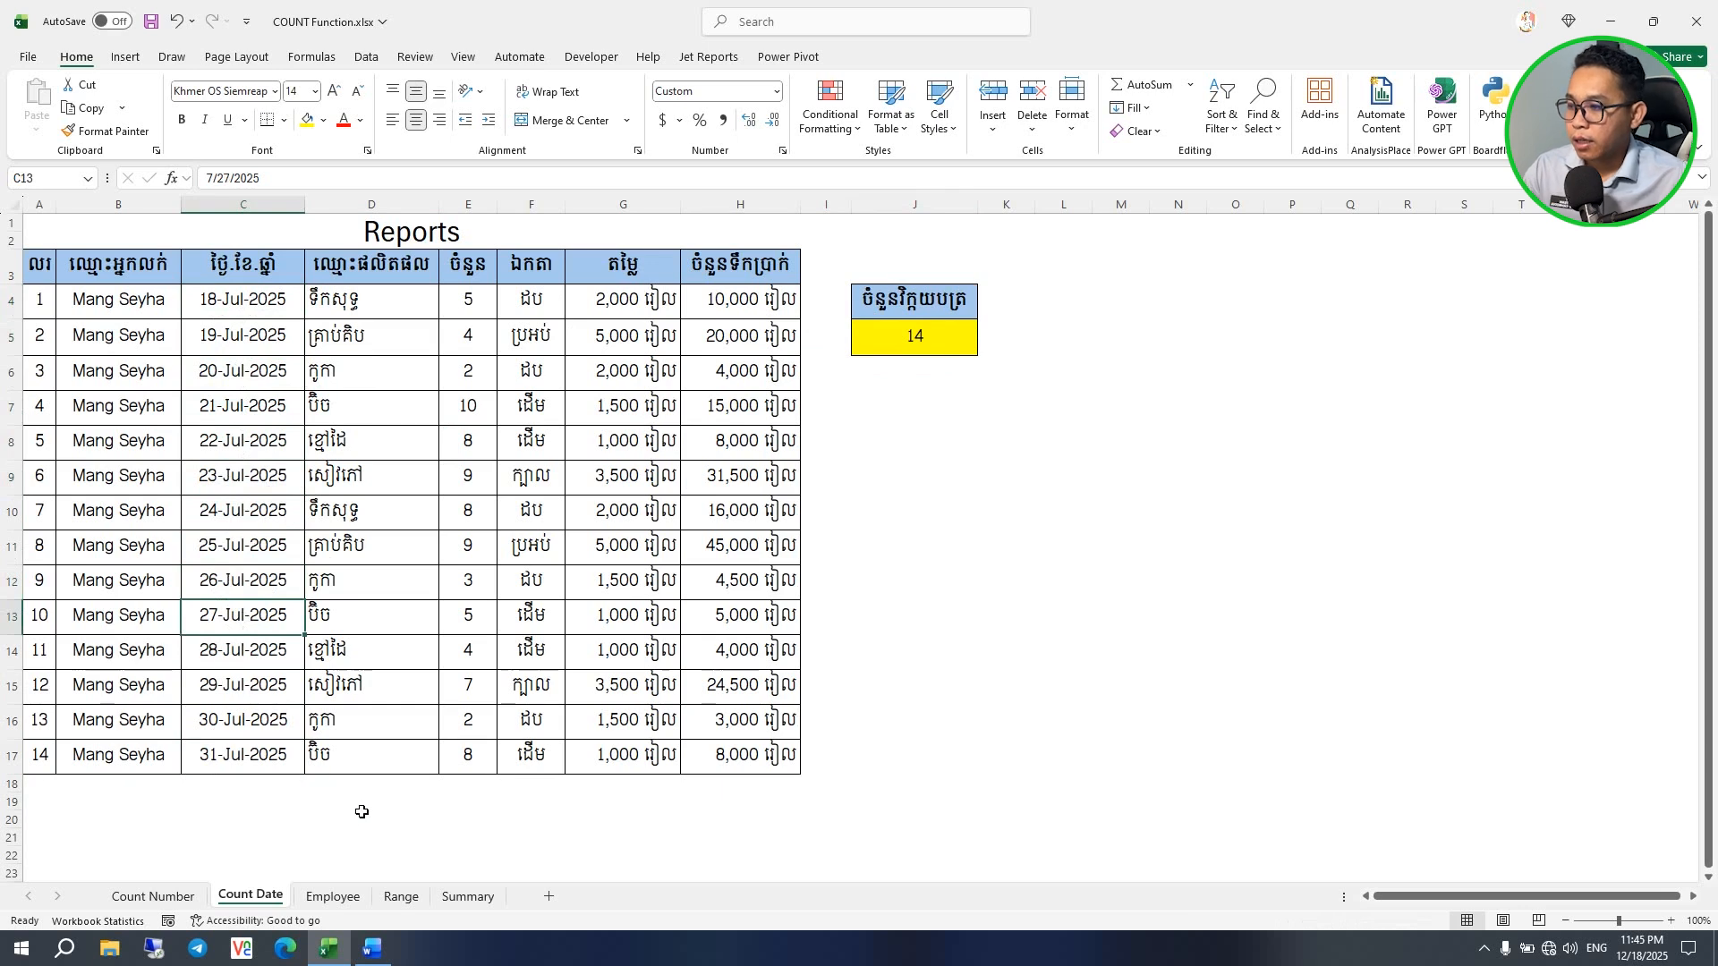
Step: Switch to the Word document and read the third example, about counting employees who arrive late using COUNT with time
{"action": "left_click", "coordinate": [364, 955]}
{"action": "scroll", "coordinate": [793, 616], "scroll_direction": "down", "scroll_amount": 3}
{"action": "scroll", "coordinate": [793, 617], "scroll_direction": "down", "scroll_amount": 15}
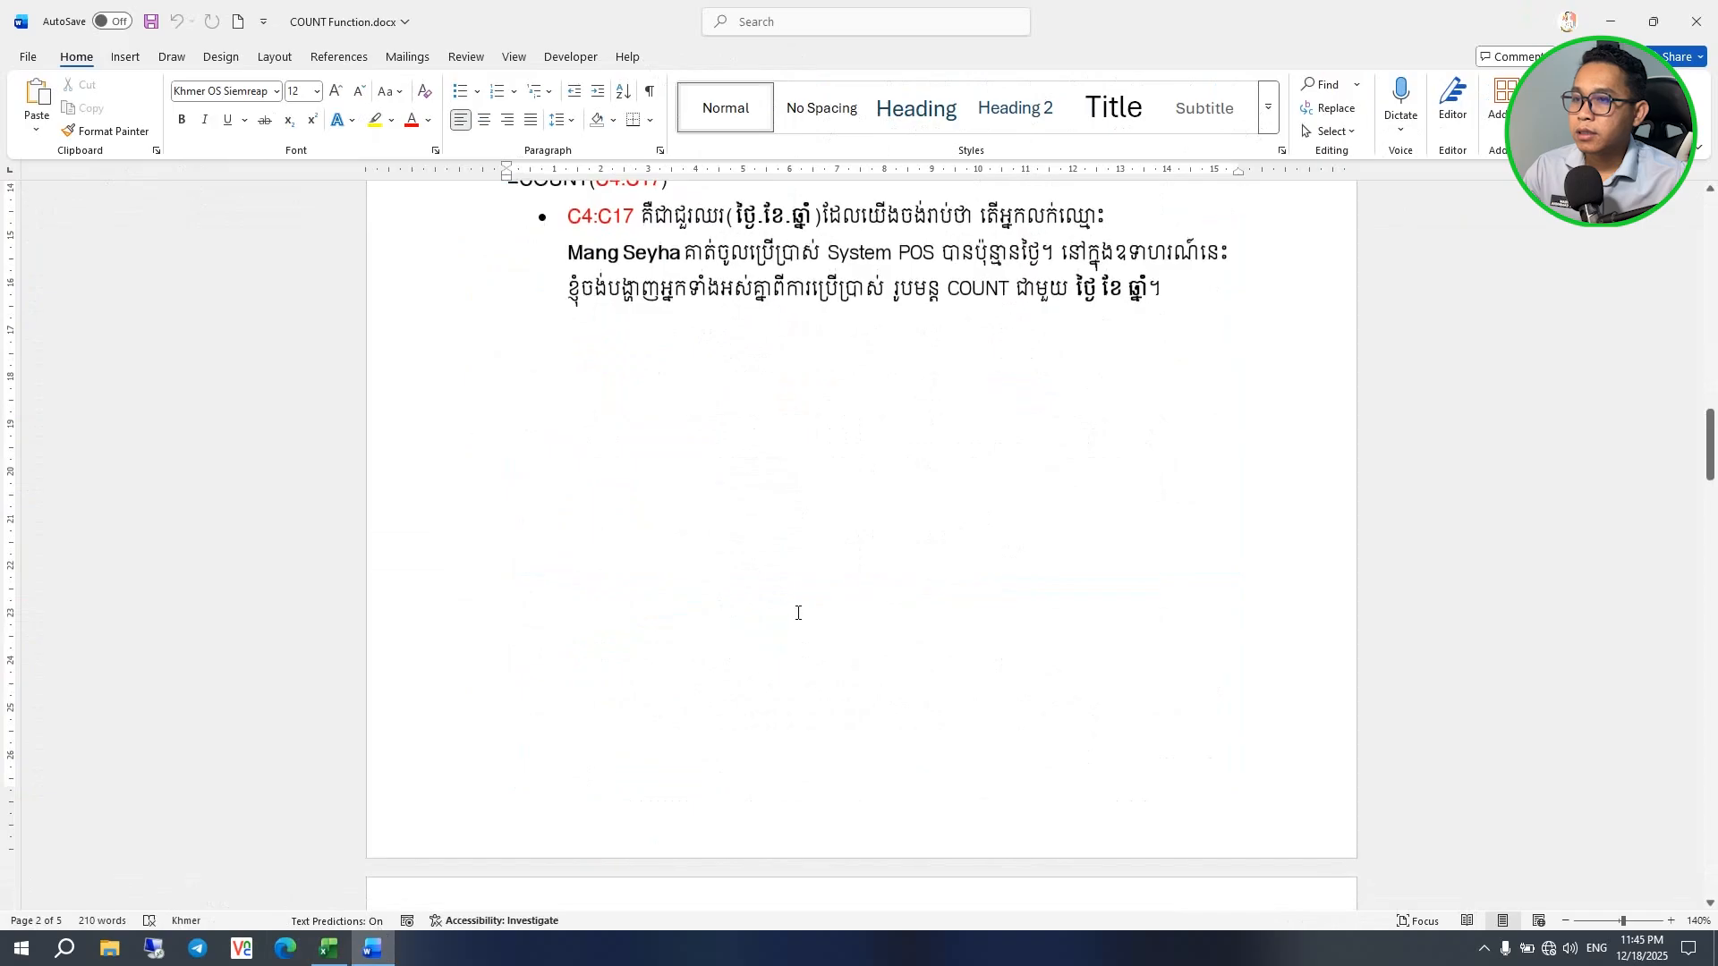
{"action": "scroll", "coordinate": [806, 601], "scroll_direction": "down", "scroll_amount": 3}
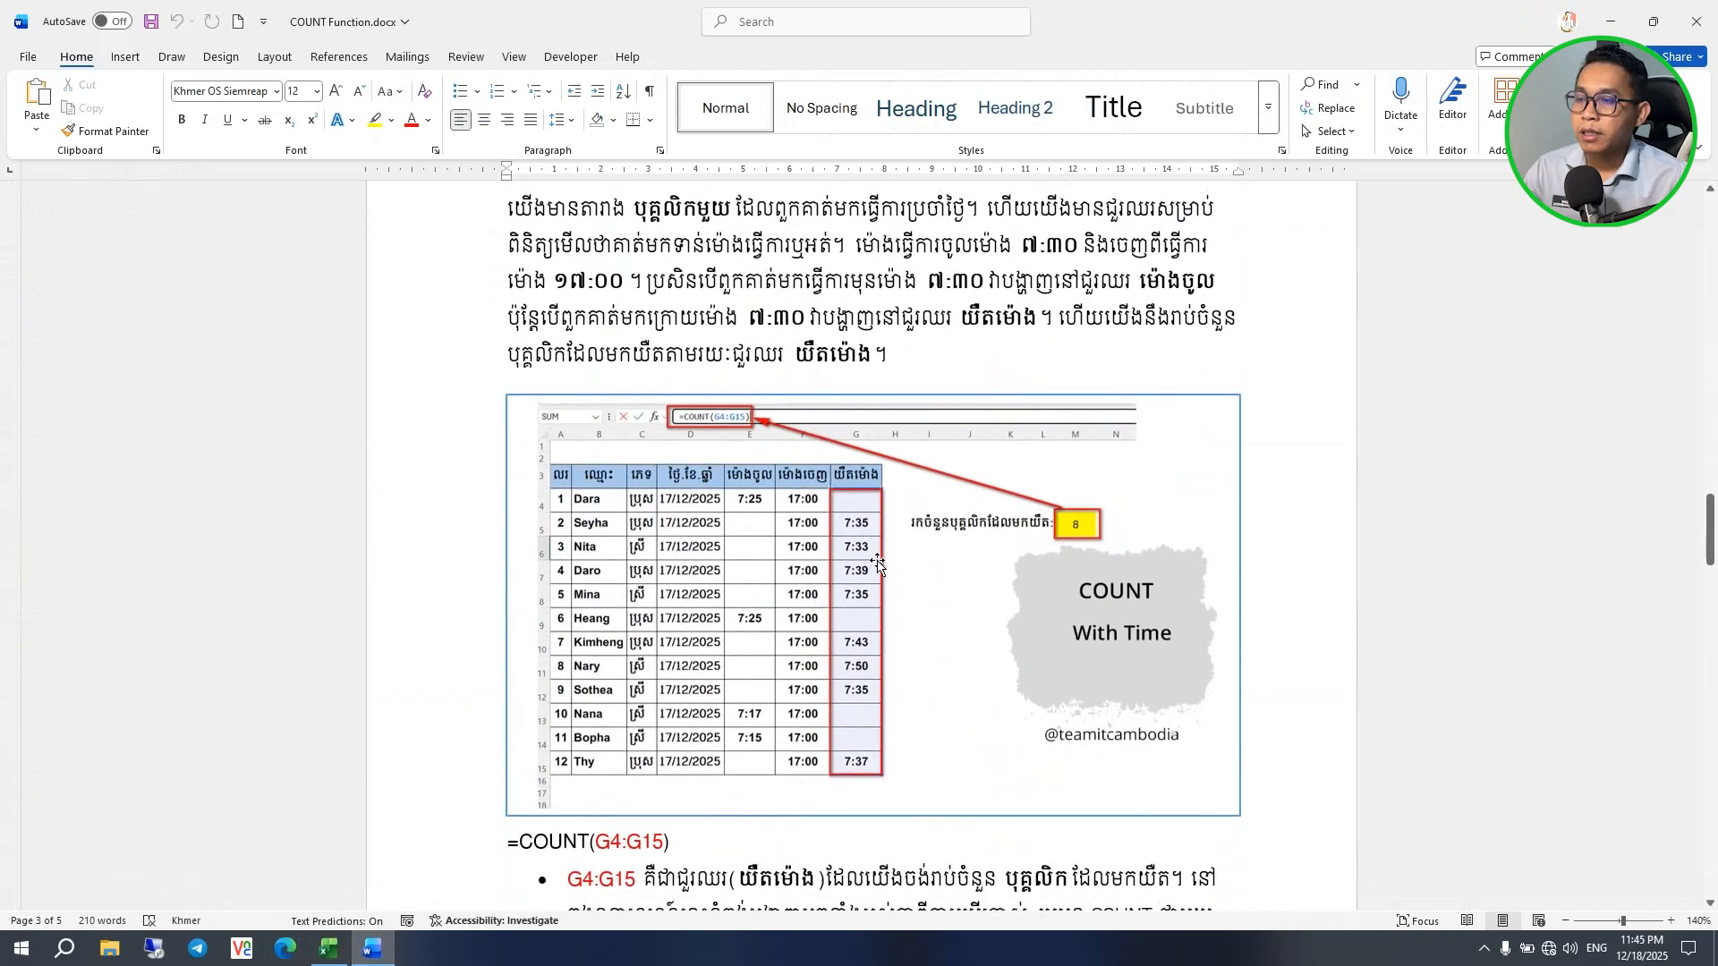
{"action": "scroll", "coordinate": [877, 555], "scroll_direction": "up", "scroll_amount": 3}
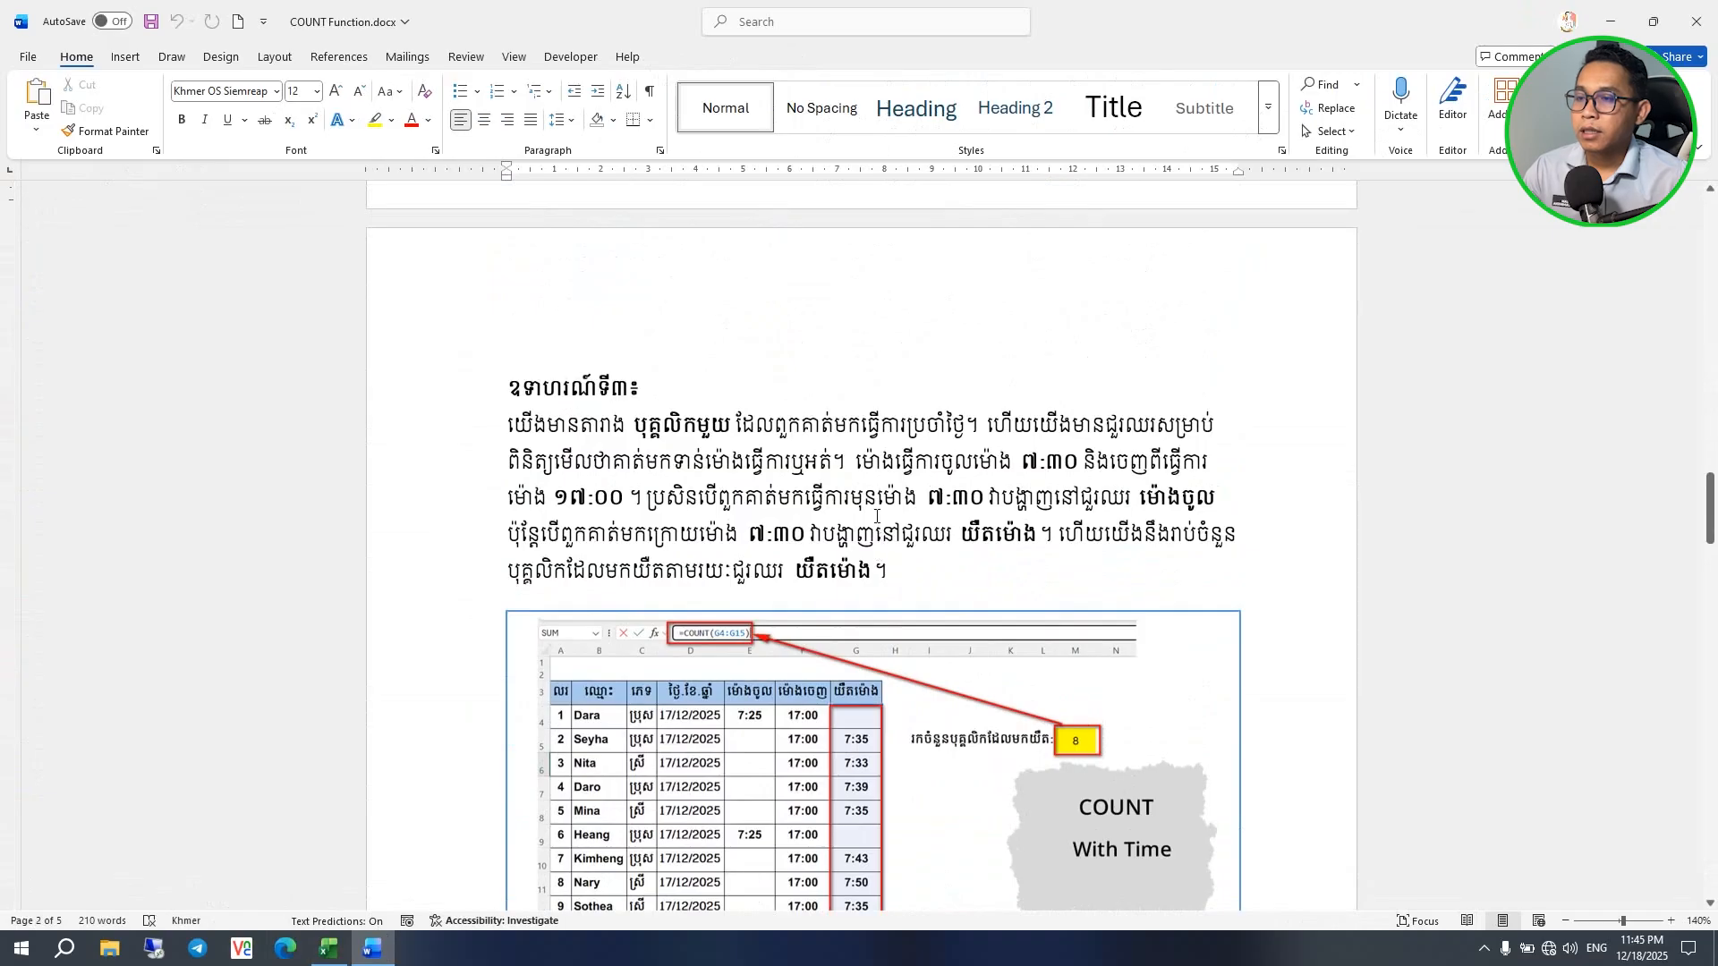
{"action": "scroll", "coordinate": [877, 513], "scroll_direction": "down", "scroll_amount": 3}
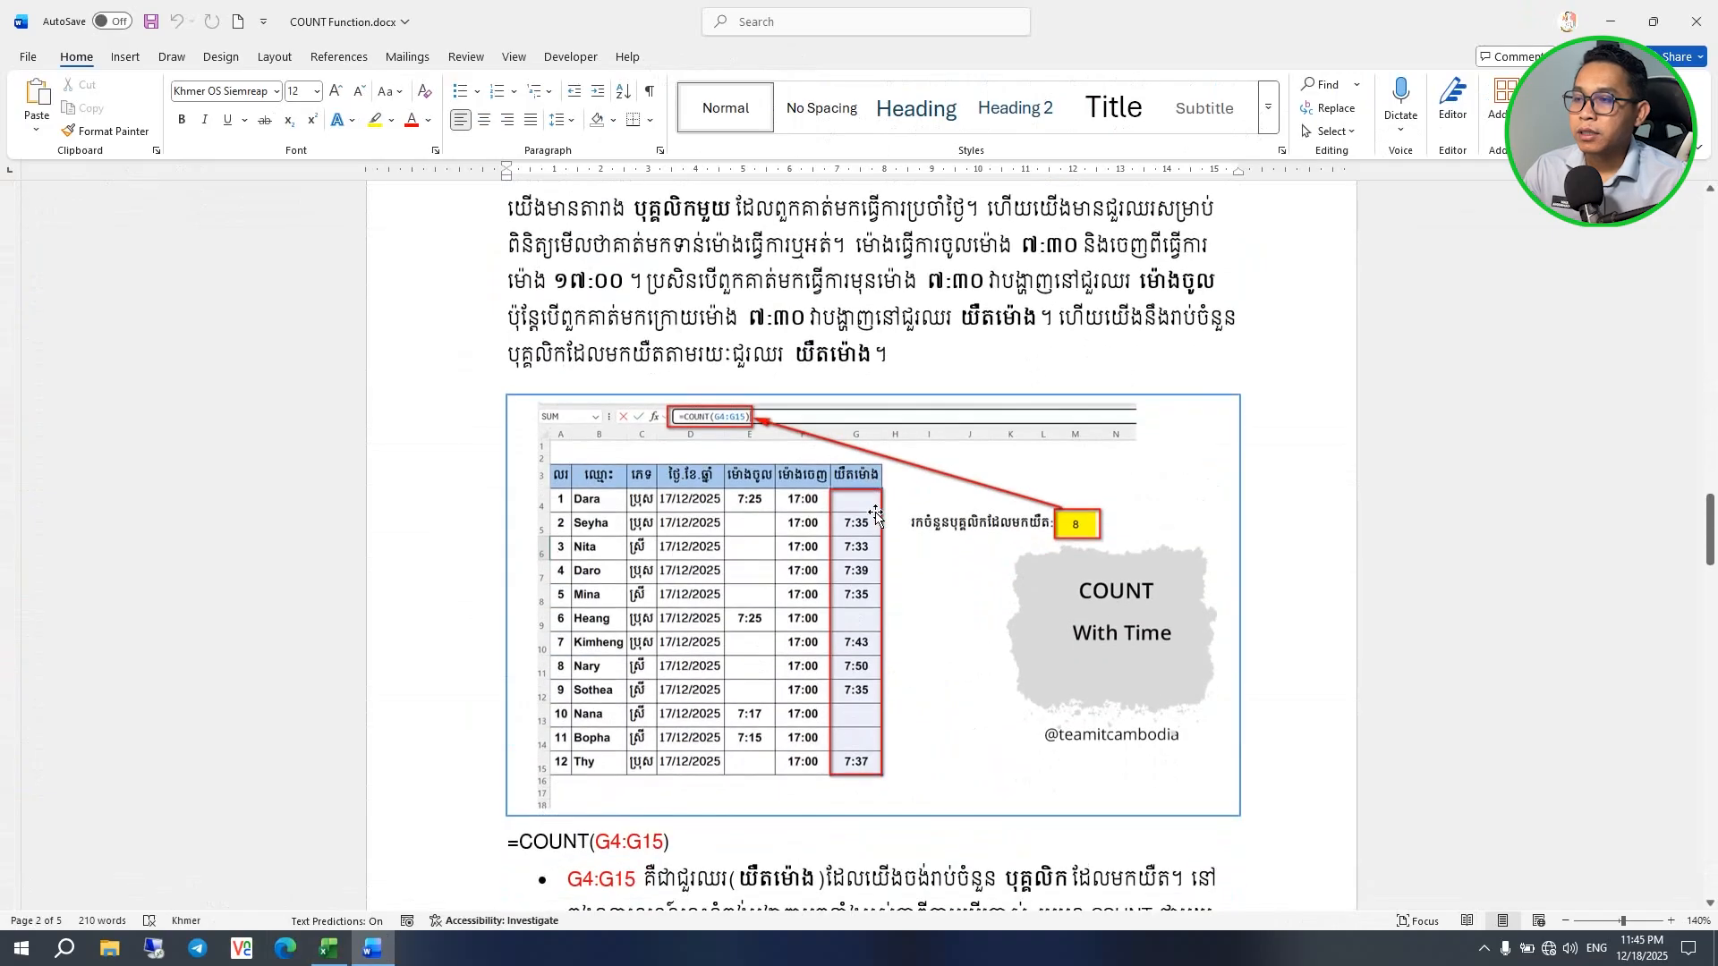
{"action": "left_click_drag", "start_coordinate": [1707, 524], "coordinate": [1707, 520]}
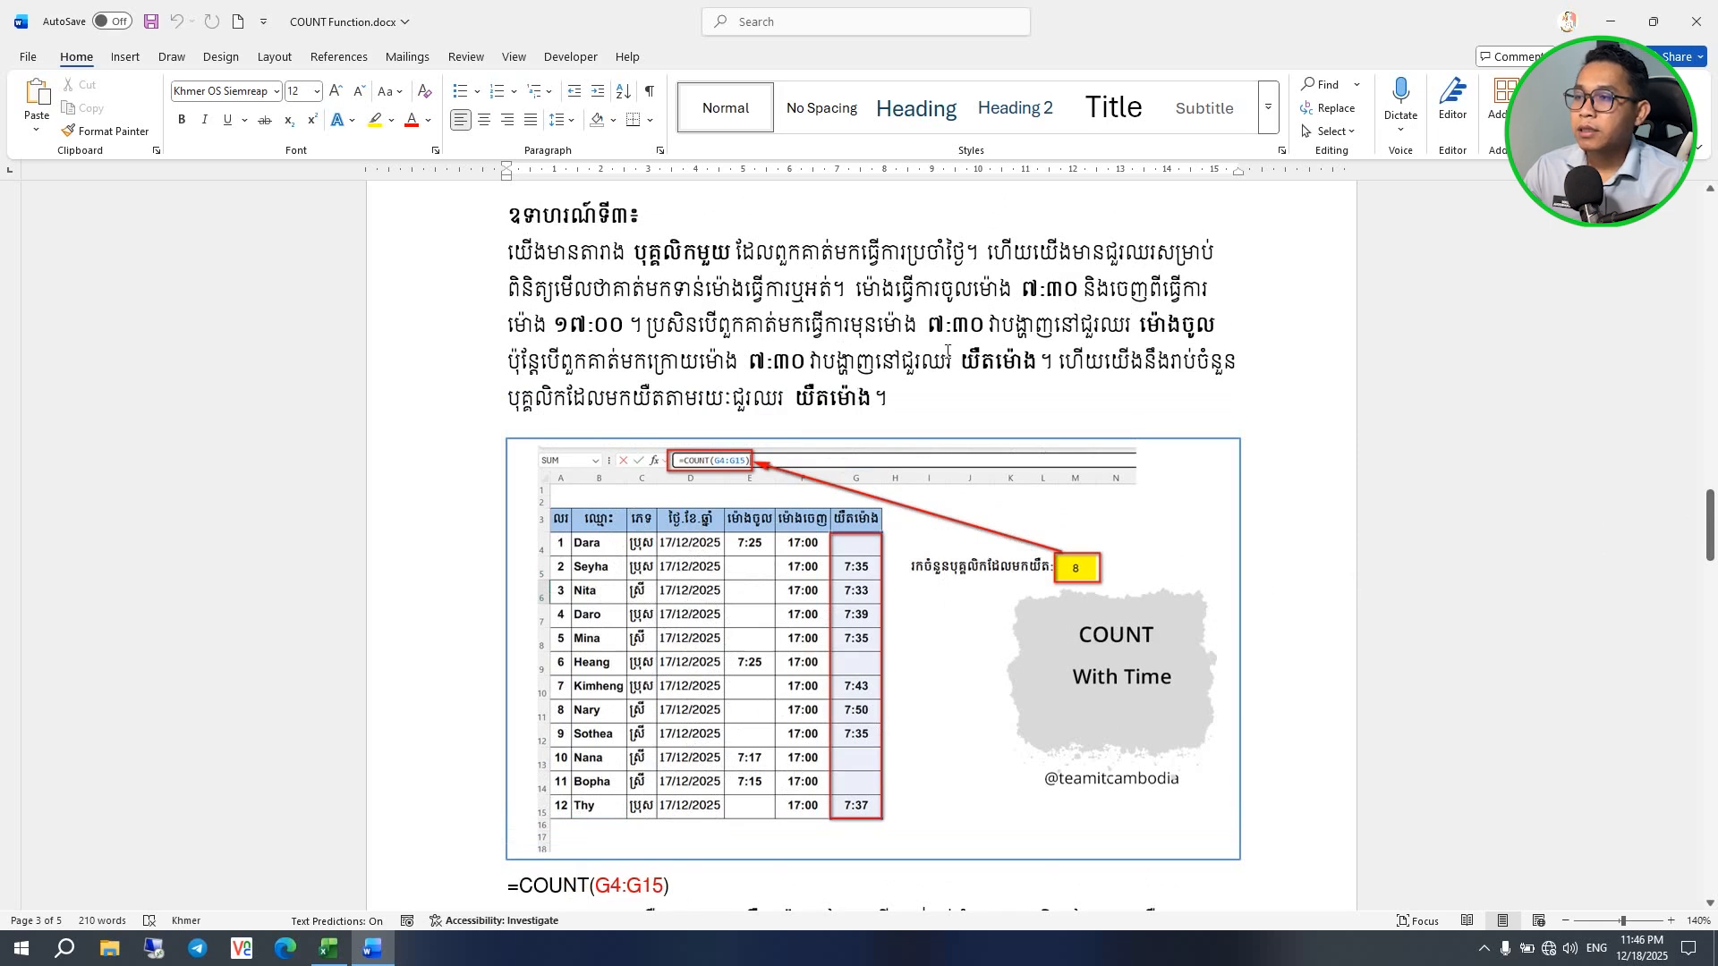
{"action": "left_click_drag", "start_coordinate": [903, 402], "coordinate": [509, 254]}
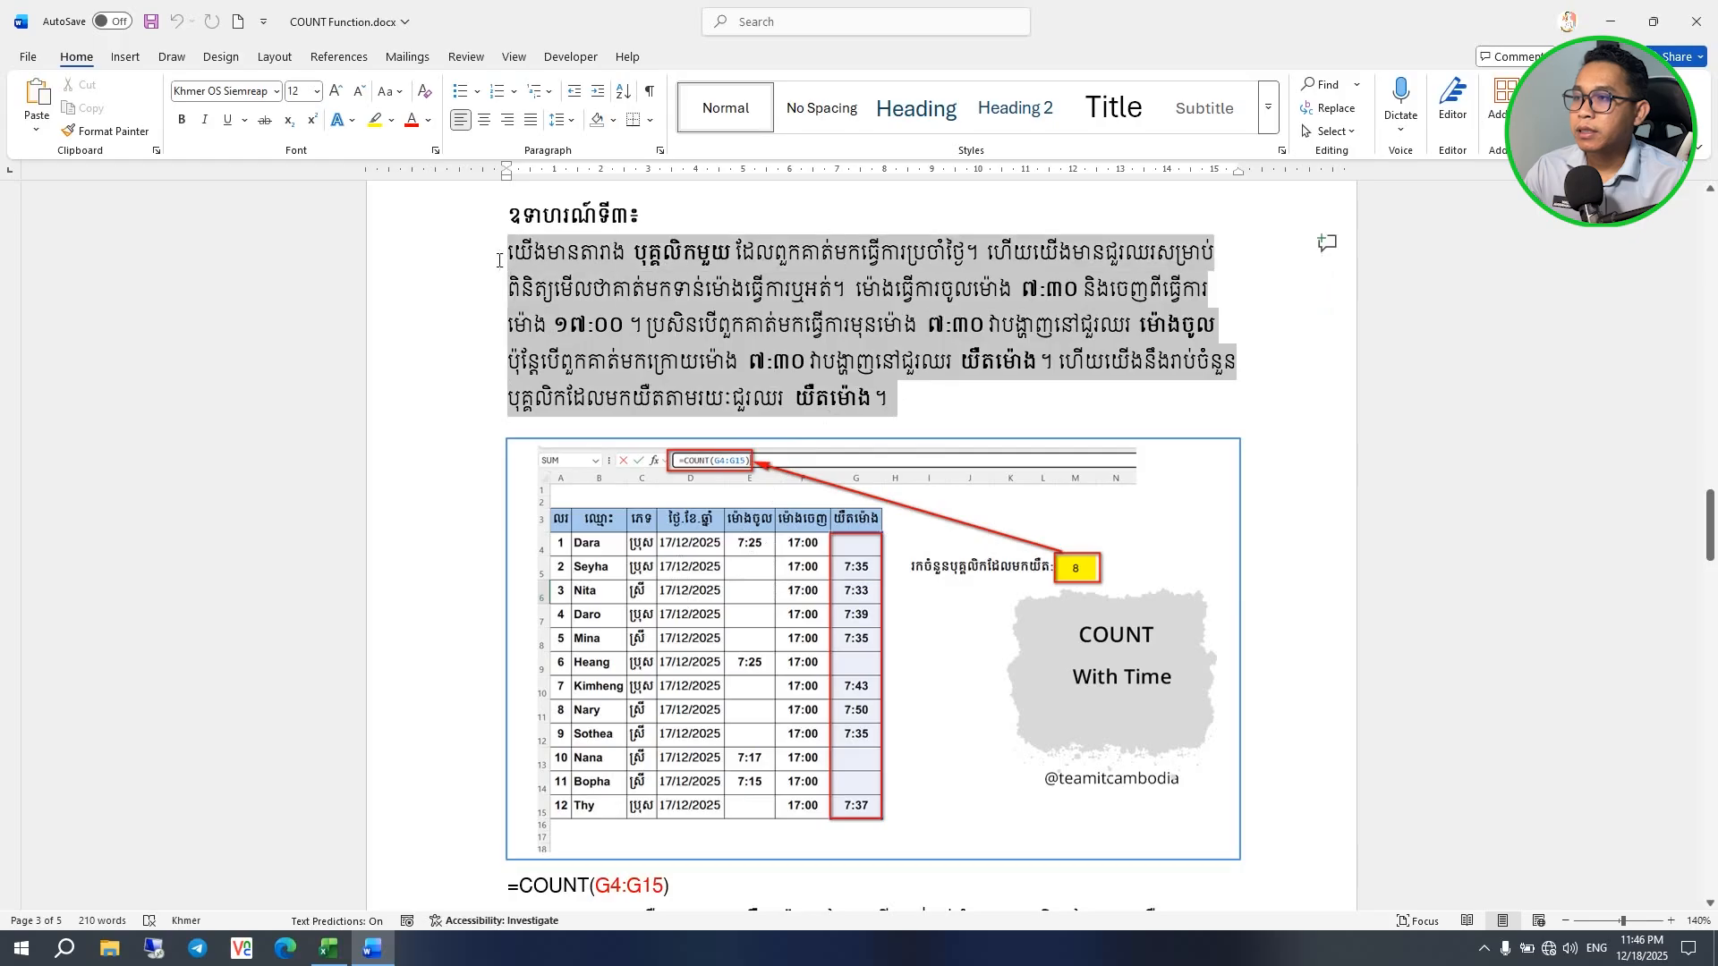
{"action": "left_click", "coordinate": [922, 407]}
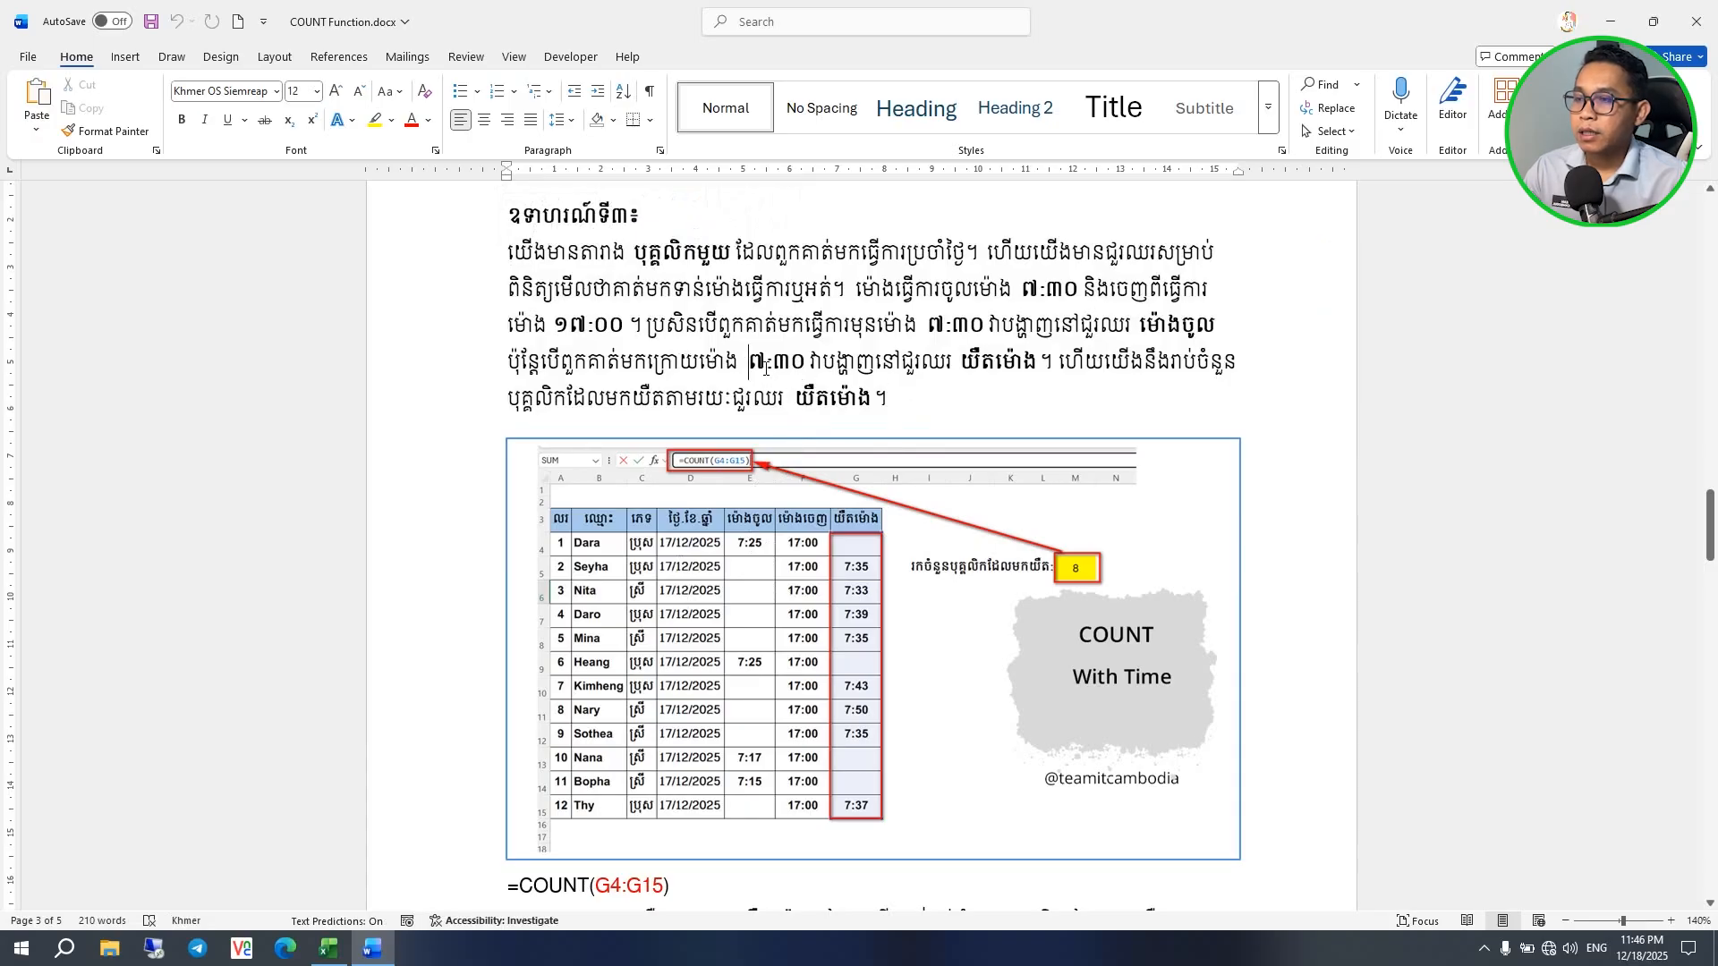
{"action": "left_click", "coordinate": [753, 524]}
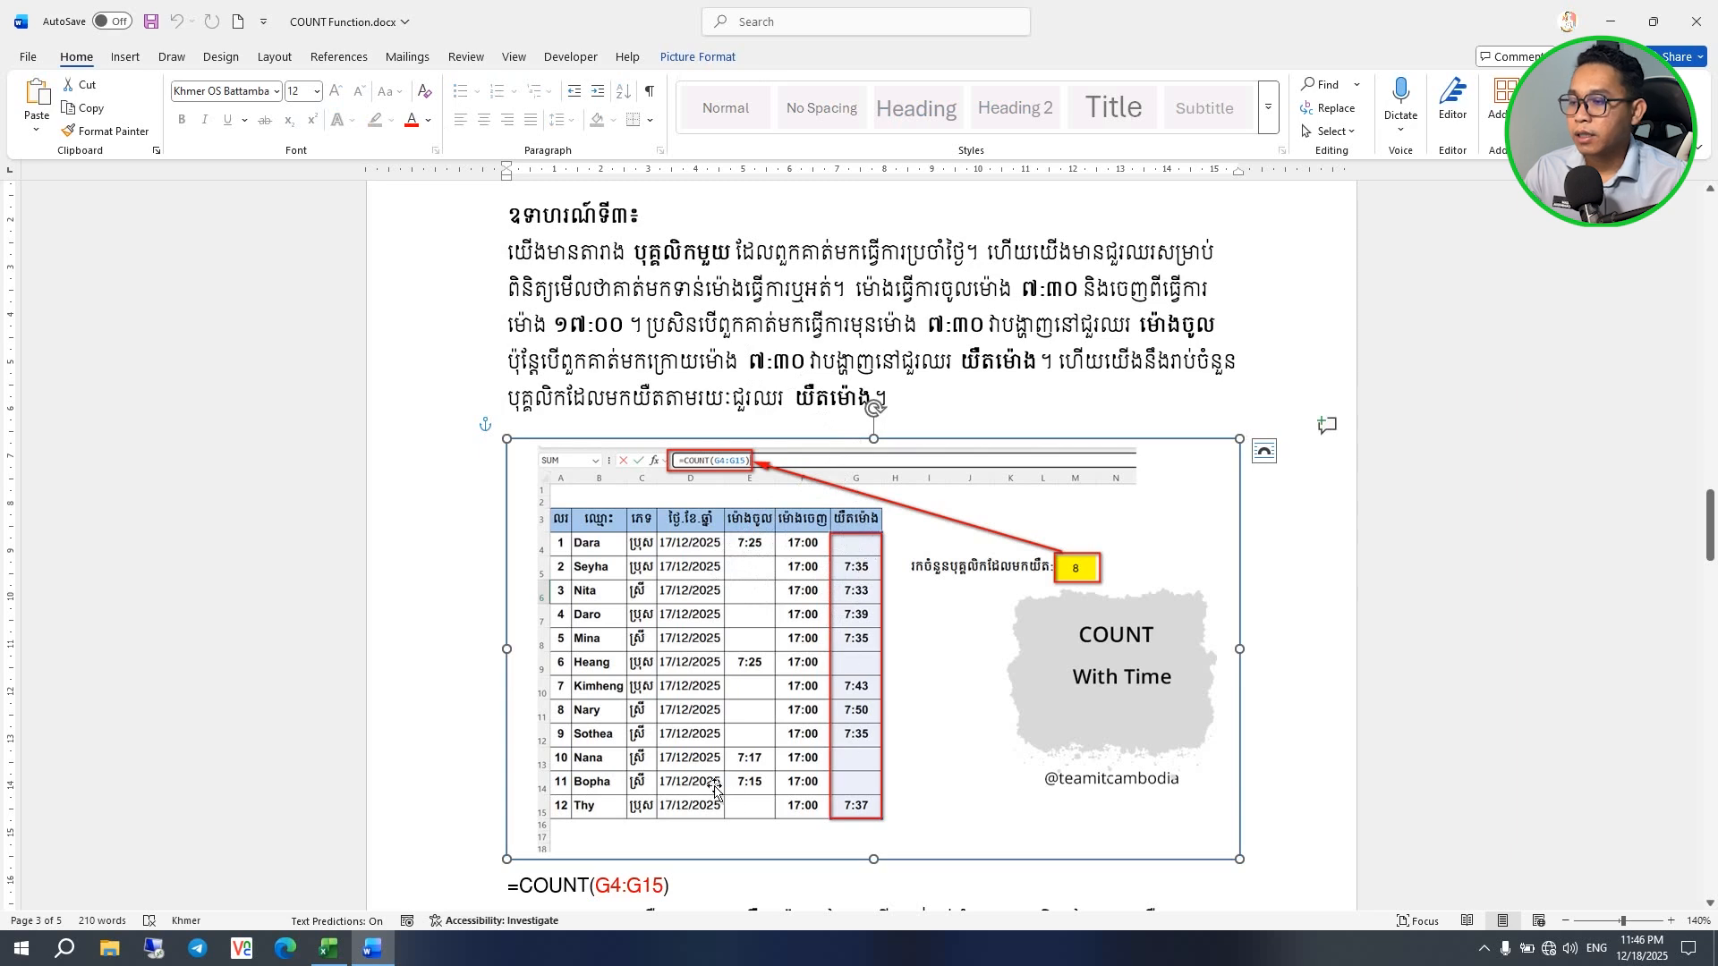
Step: Switch to the Excel workbook and open the Employee sheet to look over the attendance table
{"action": "left_click", "coordinate": [328, 948]}
{"action": "left_click", "coordinate": [350, 891]}
{"action": "left_click", "coordinate": [684, 539]}
{"action": "left_click", "coordinate": [574, 512]}
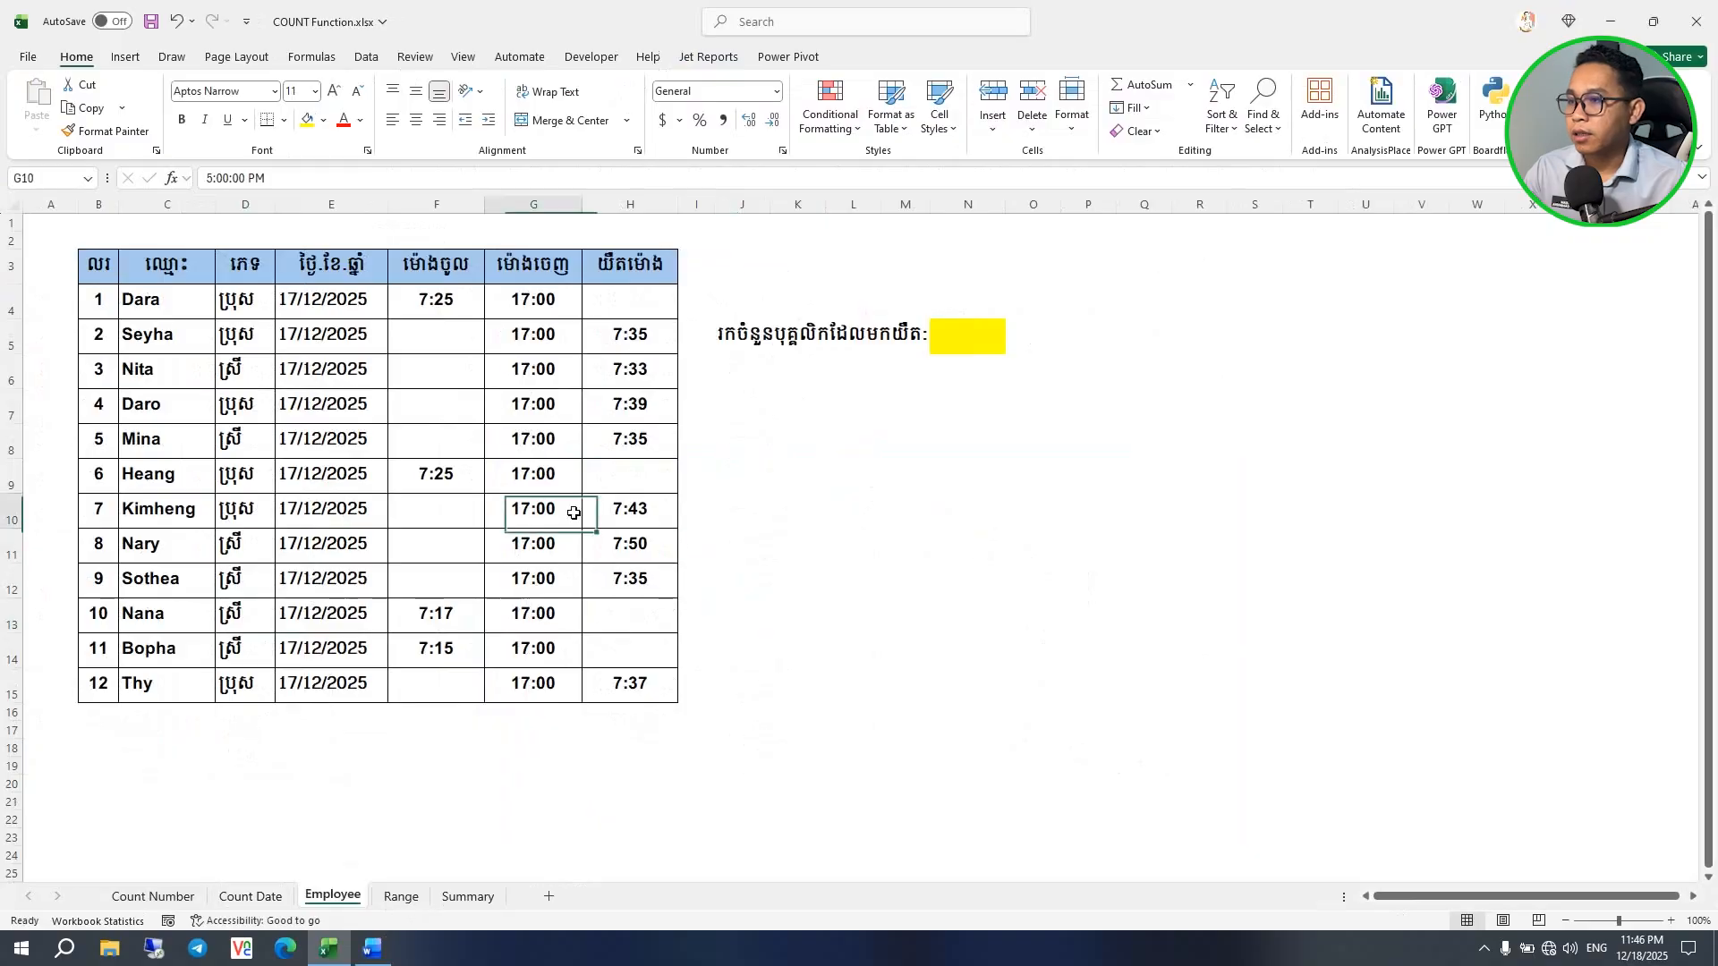
{"action": "left_click", "coordinate": [526, 402]}
{"action": "left_click", "coordinate": [540, 310]}
{"action": "left_click_drag", "start_coordinate": [200, 391], "coordinate": [207, 379]}
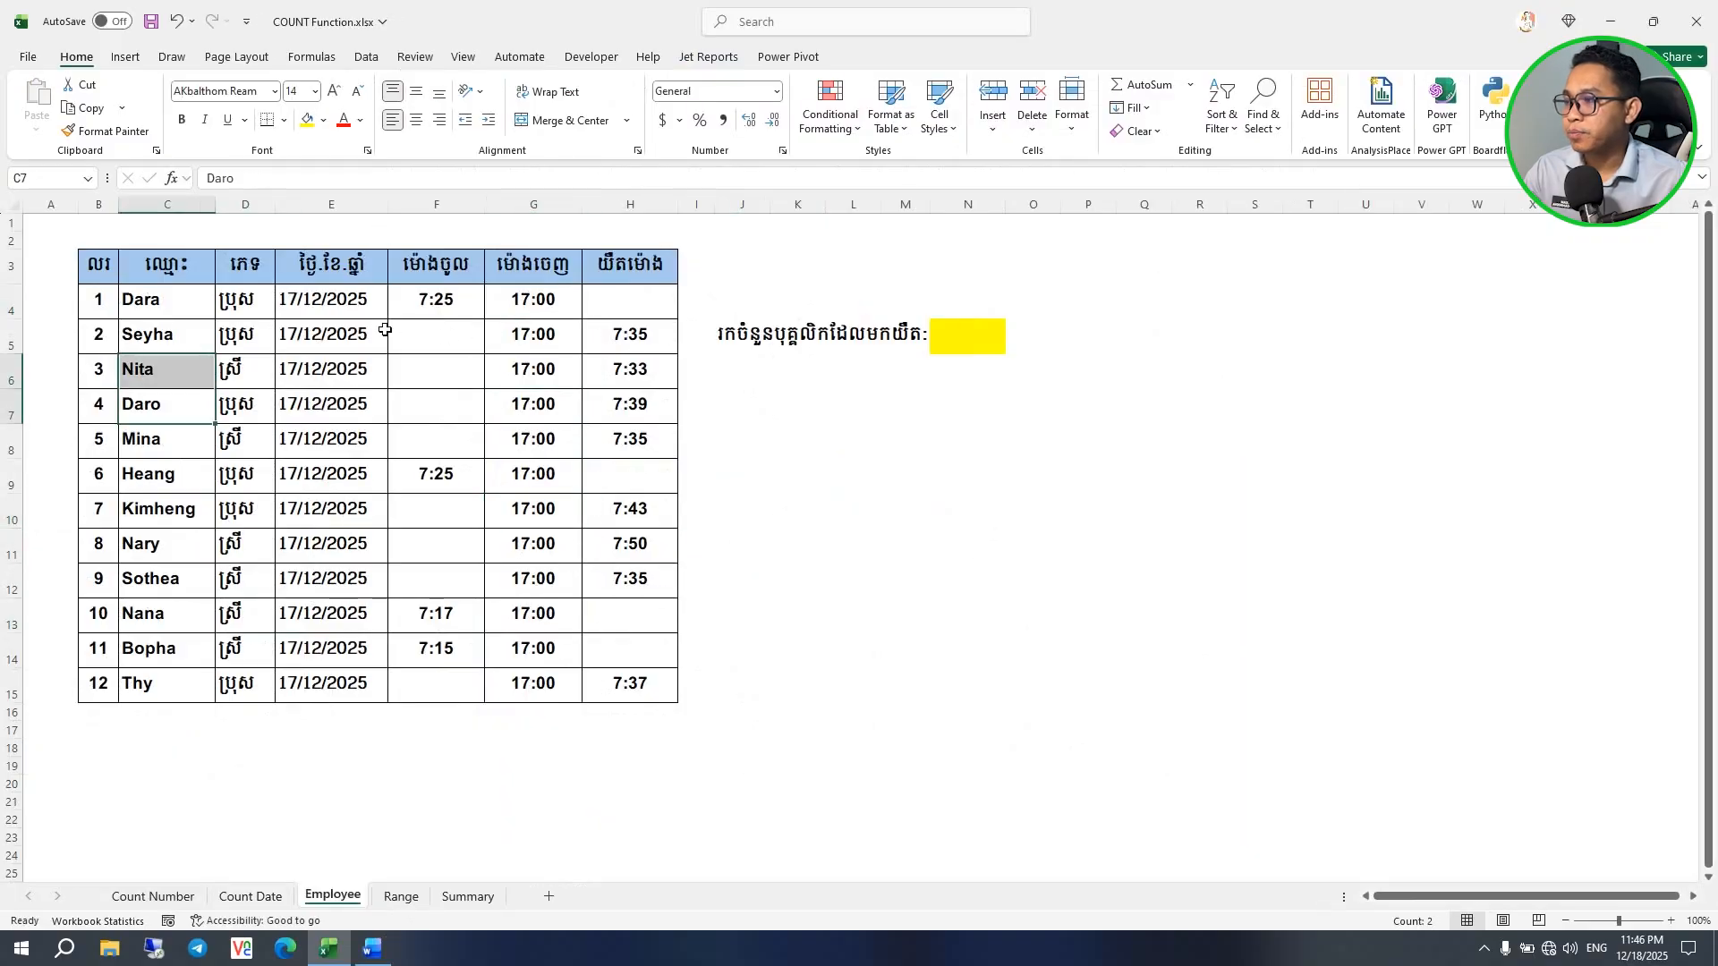
Step: Examine the check-in time column F, including its header and first entry, alongside the dates in column E
{"action": "left_click_drag", "start_coordinate": [423, 324], "coordinate": [447, 294]}
{"action": "left_click", "coordinate": [437, 276]}
{"action": "left_click", "coordinate": [331, 300]}
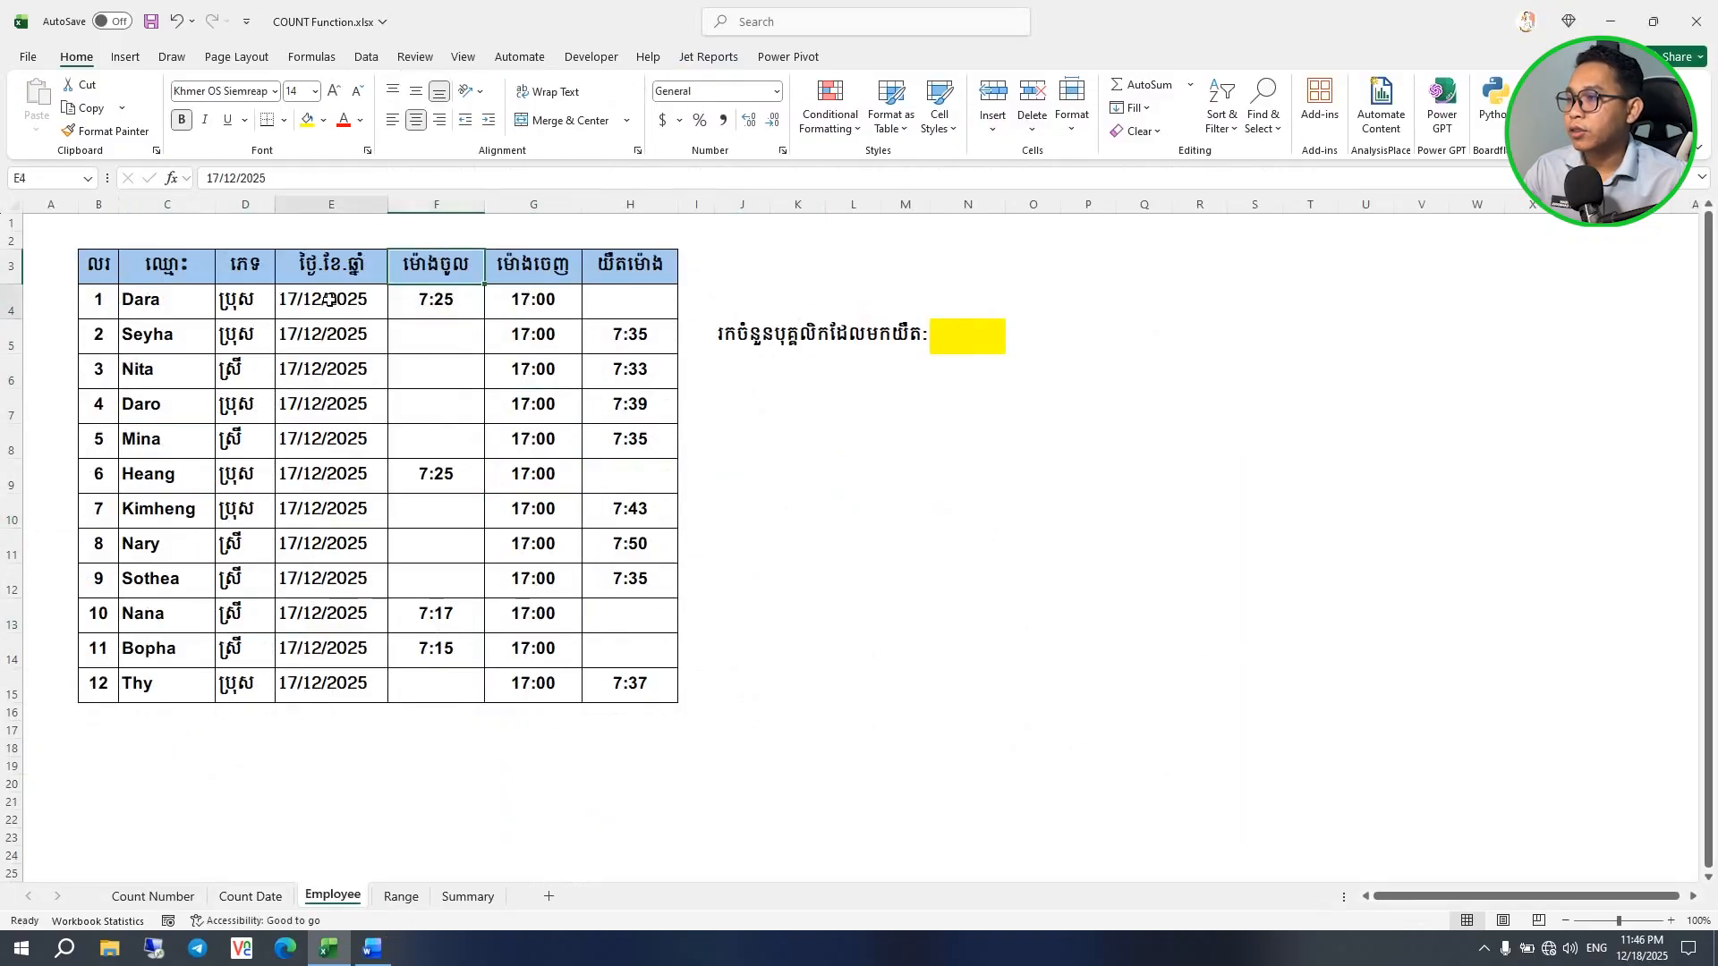
{"action": "left_click", "coordinate": [436, 299]}
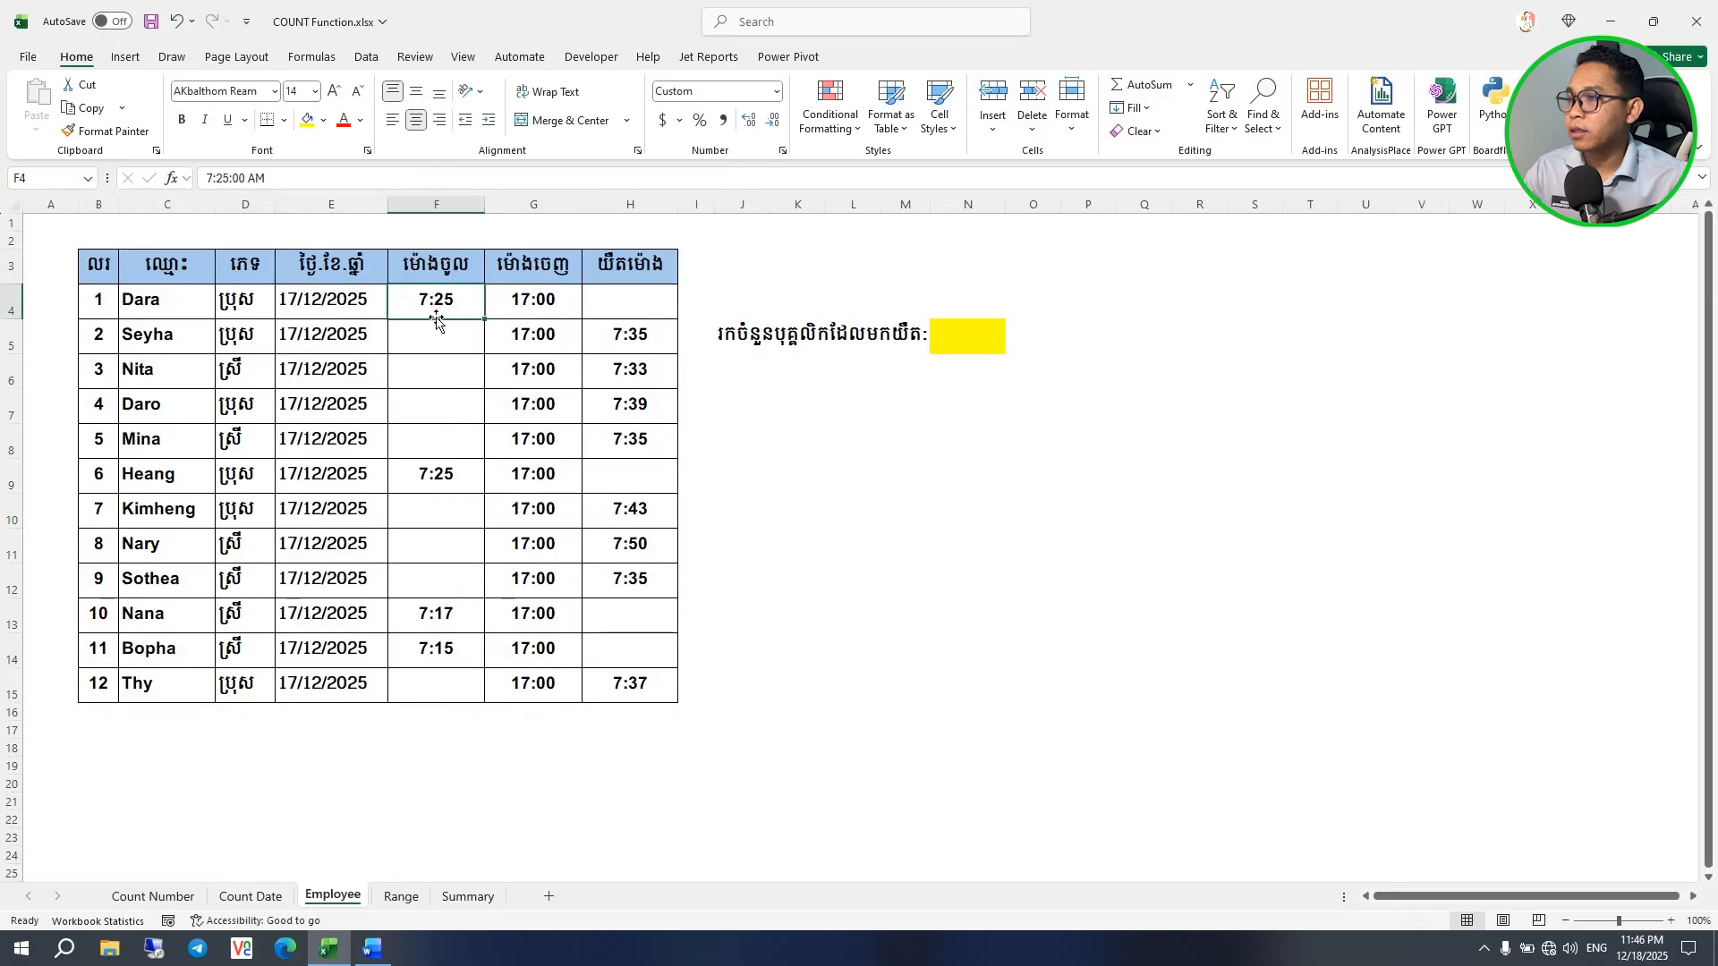
{"action": "left_click", "coordinate": [450, 280]}
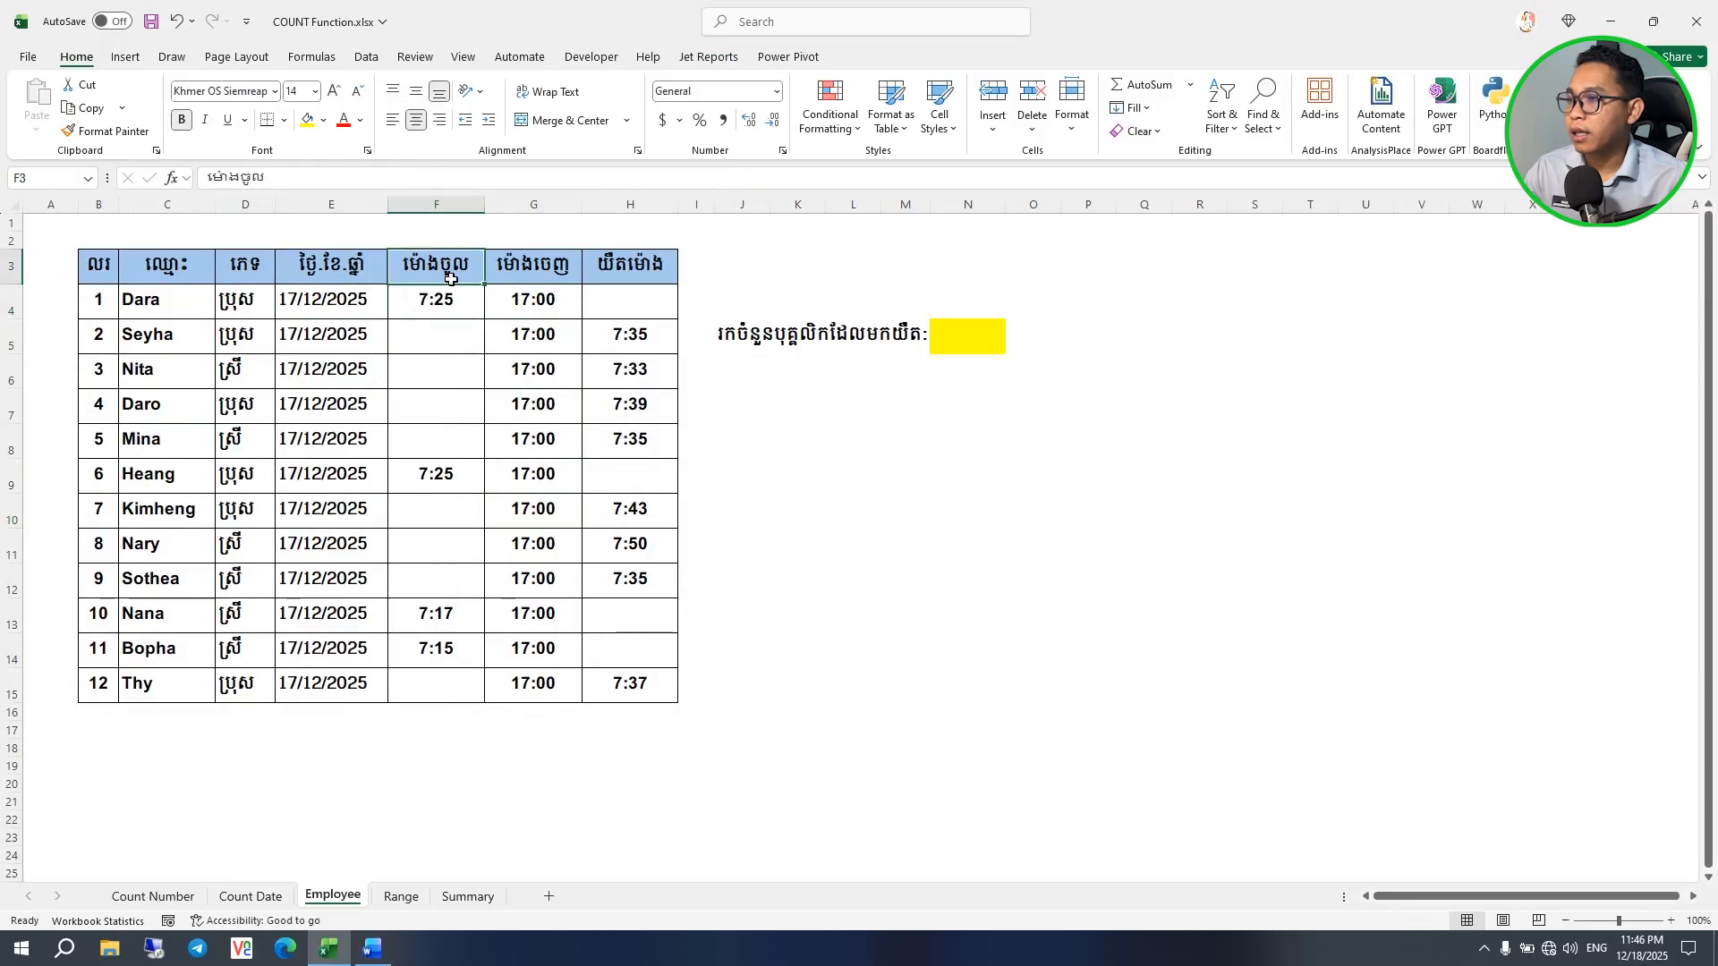
{"action": "left_click", "coordinate": [344, 338]}
Step: Examine the late-arrival column H, from its header through several of the recorded times
{"action": "left_click", "coordinate": [626, 335]}
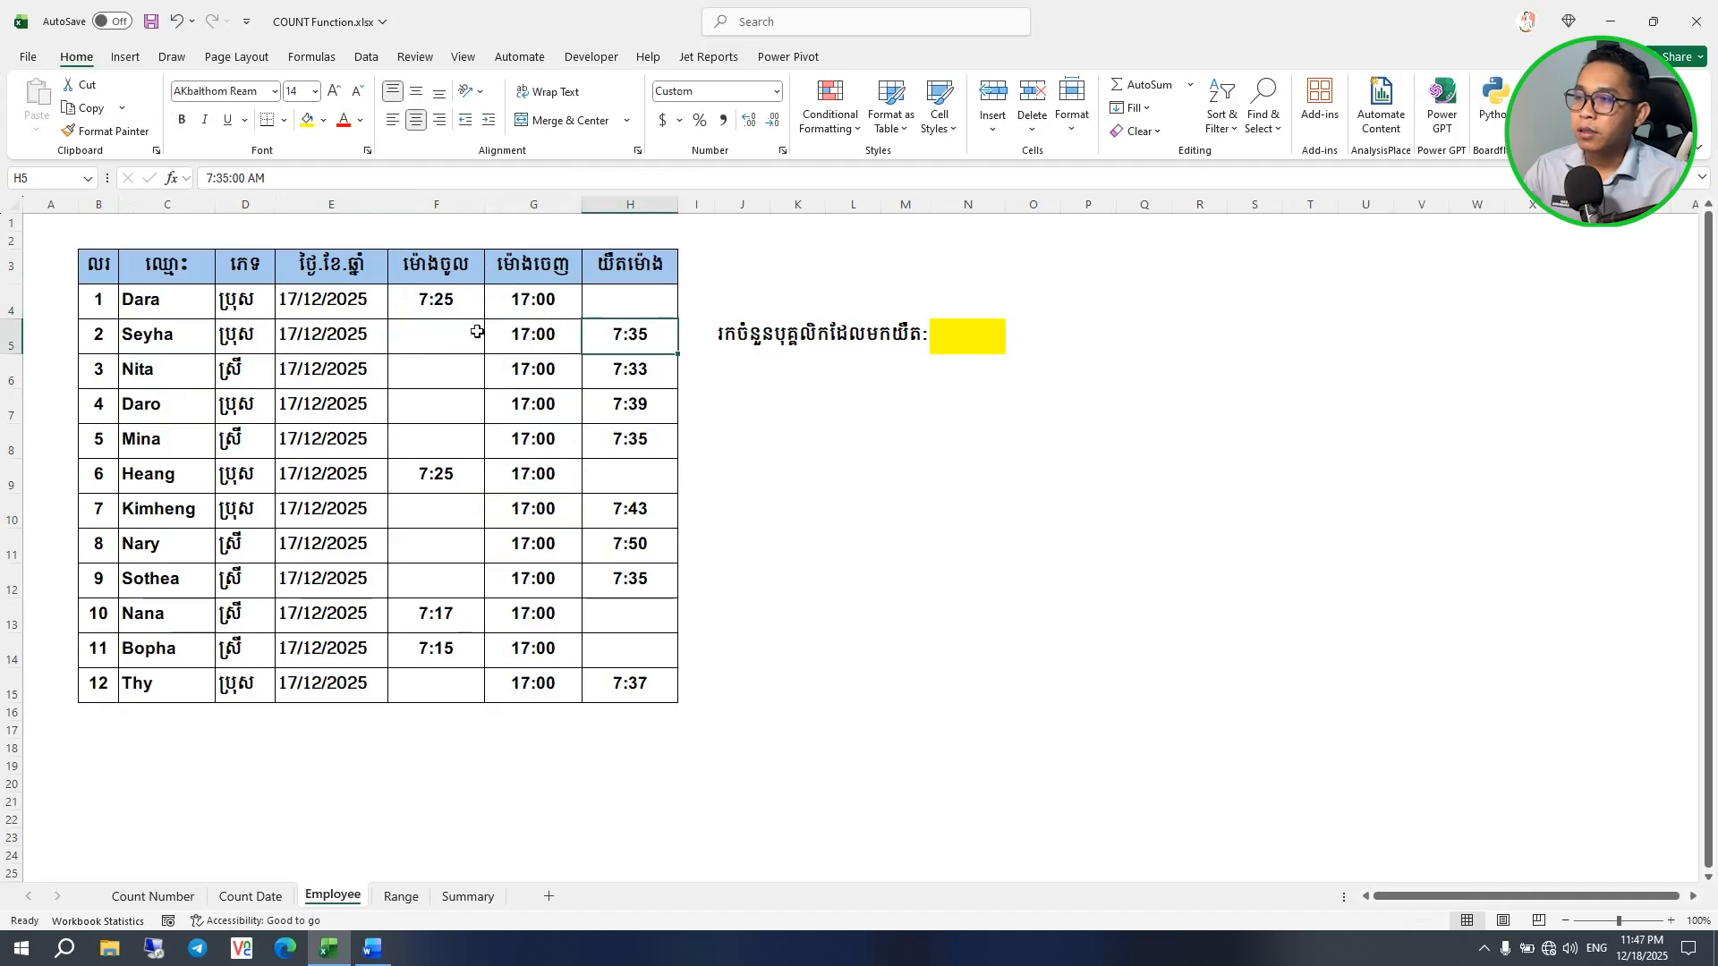
{"action": "left_click", "coordinate": [651, 273]}
{"action": "left_click", "coordinate": [641, 423]}
{"action": "left_click", "coordinate": [640, 560]}
{"action": "left_click", "coordinate": [649, 385]}
{"action": "left_click", "coordinate": [634, 348]}
{"action": "left_click", "coordinate": [635, 399]}
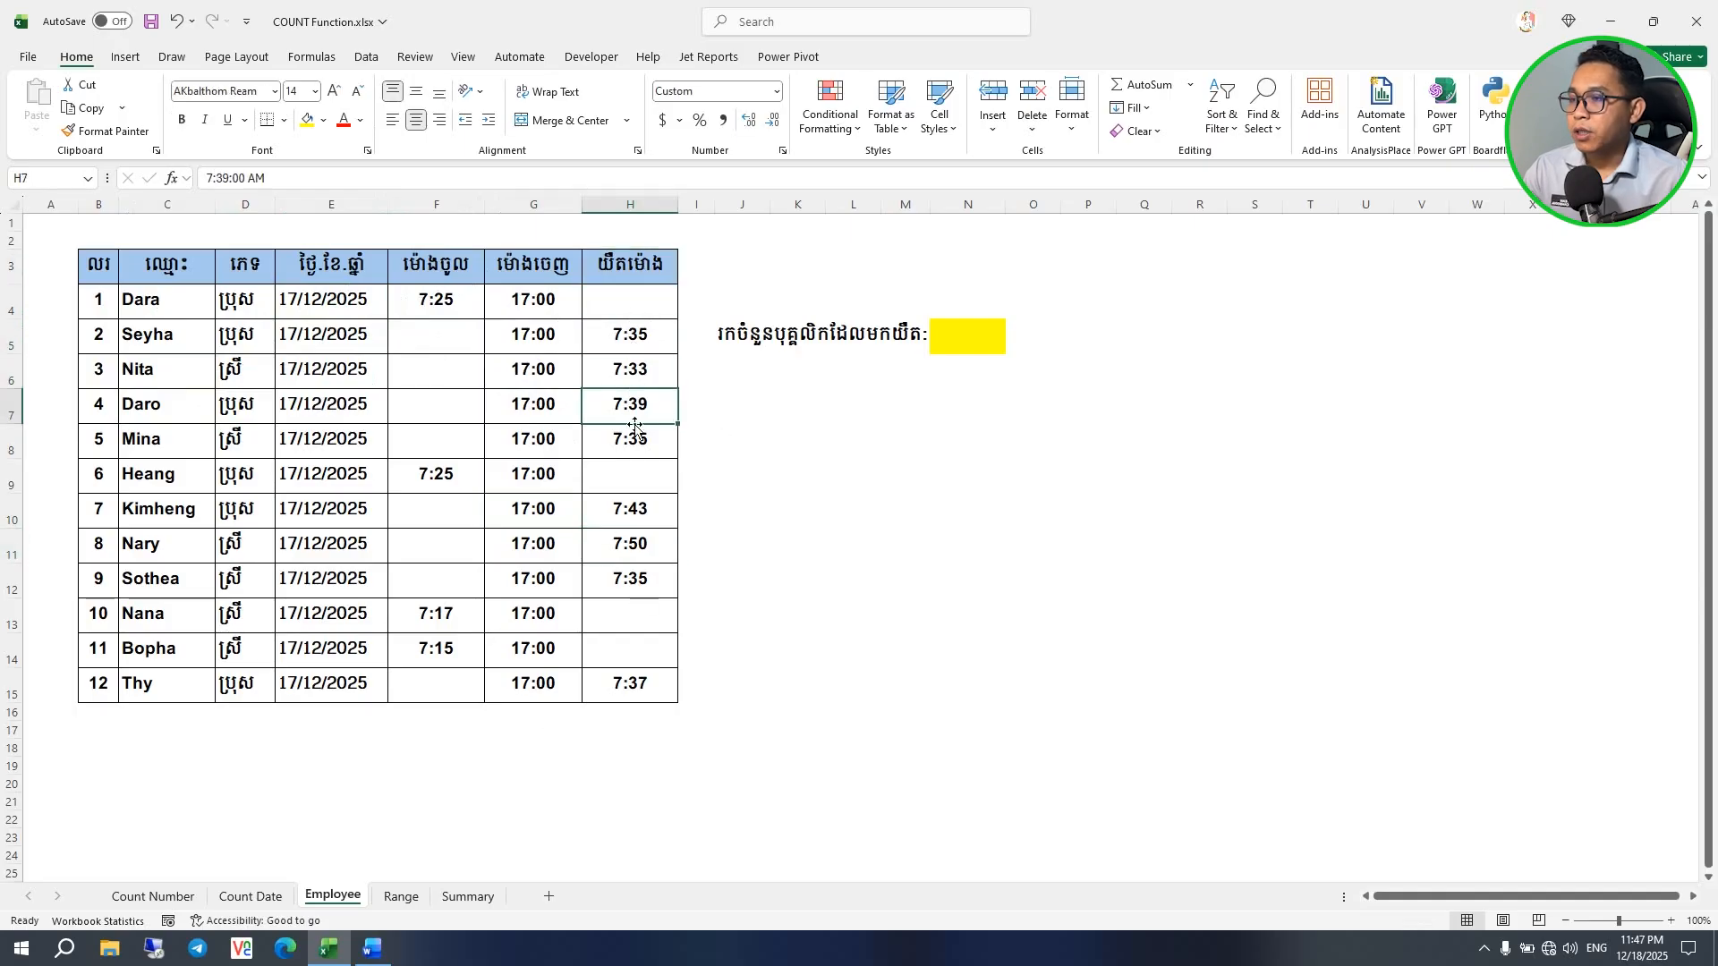
Step: Count the late arrivals in the yellow cell N5 of the Employee sheet with =COUNT(H4:H15)
{"action": "left_click", "coordinate": [629, 516]}
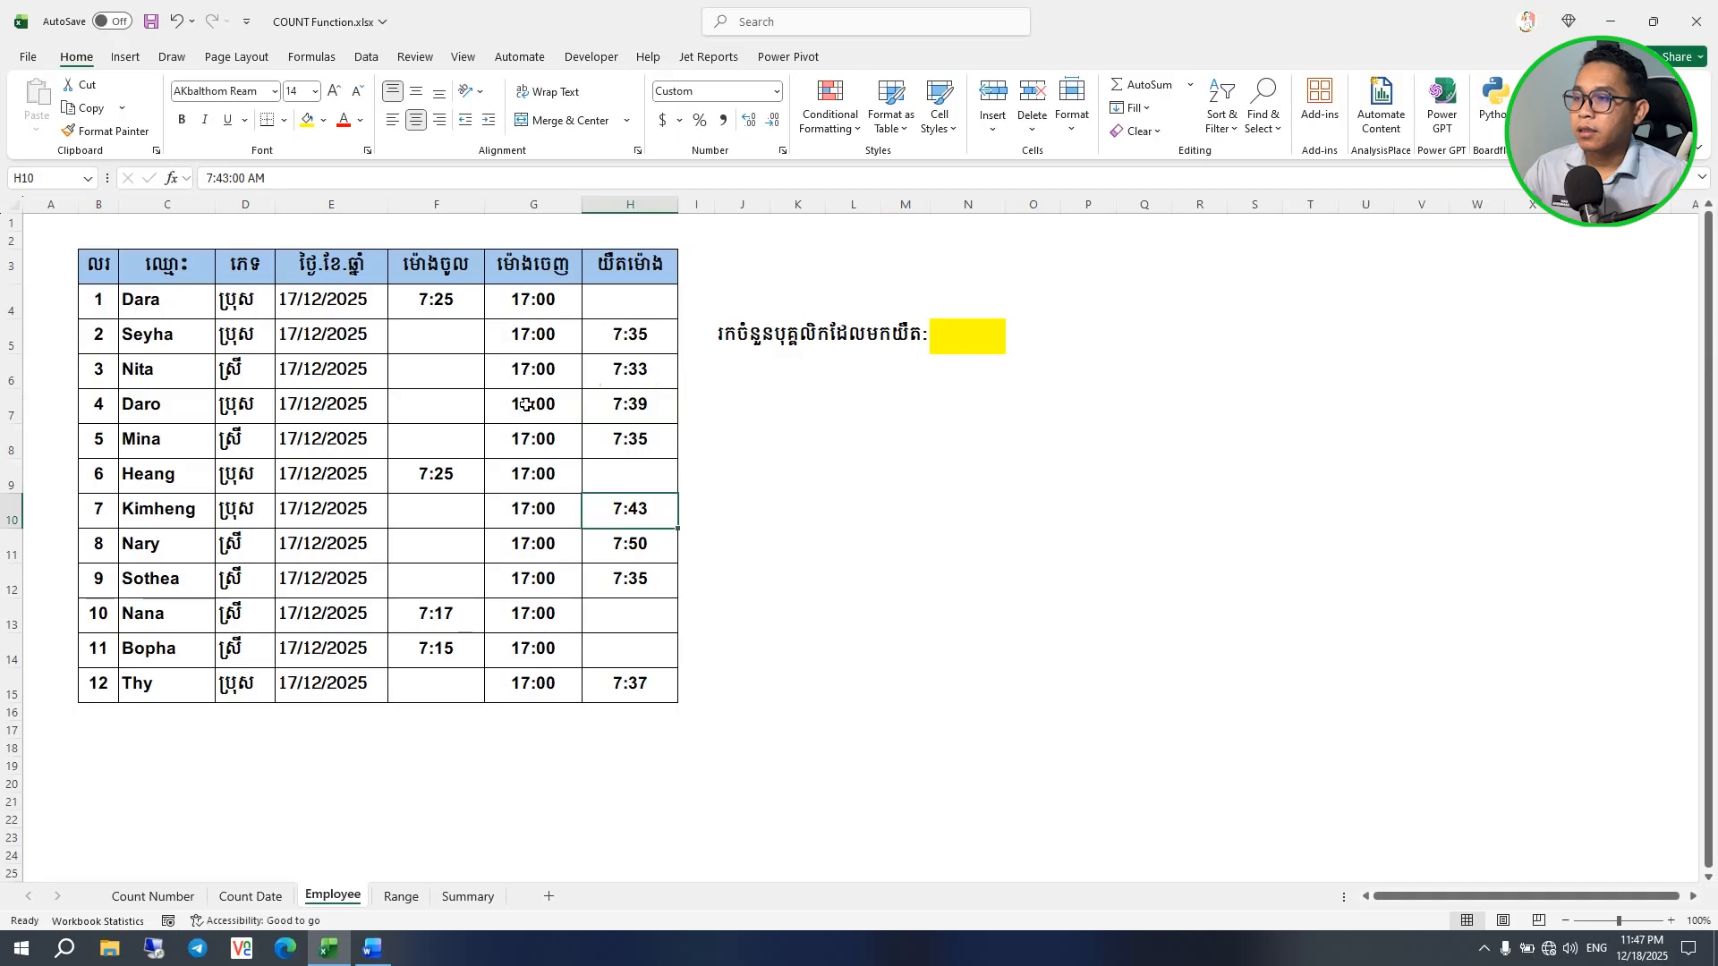
{"action": "left_click", "coordinate": [964, 341]}
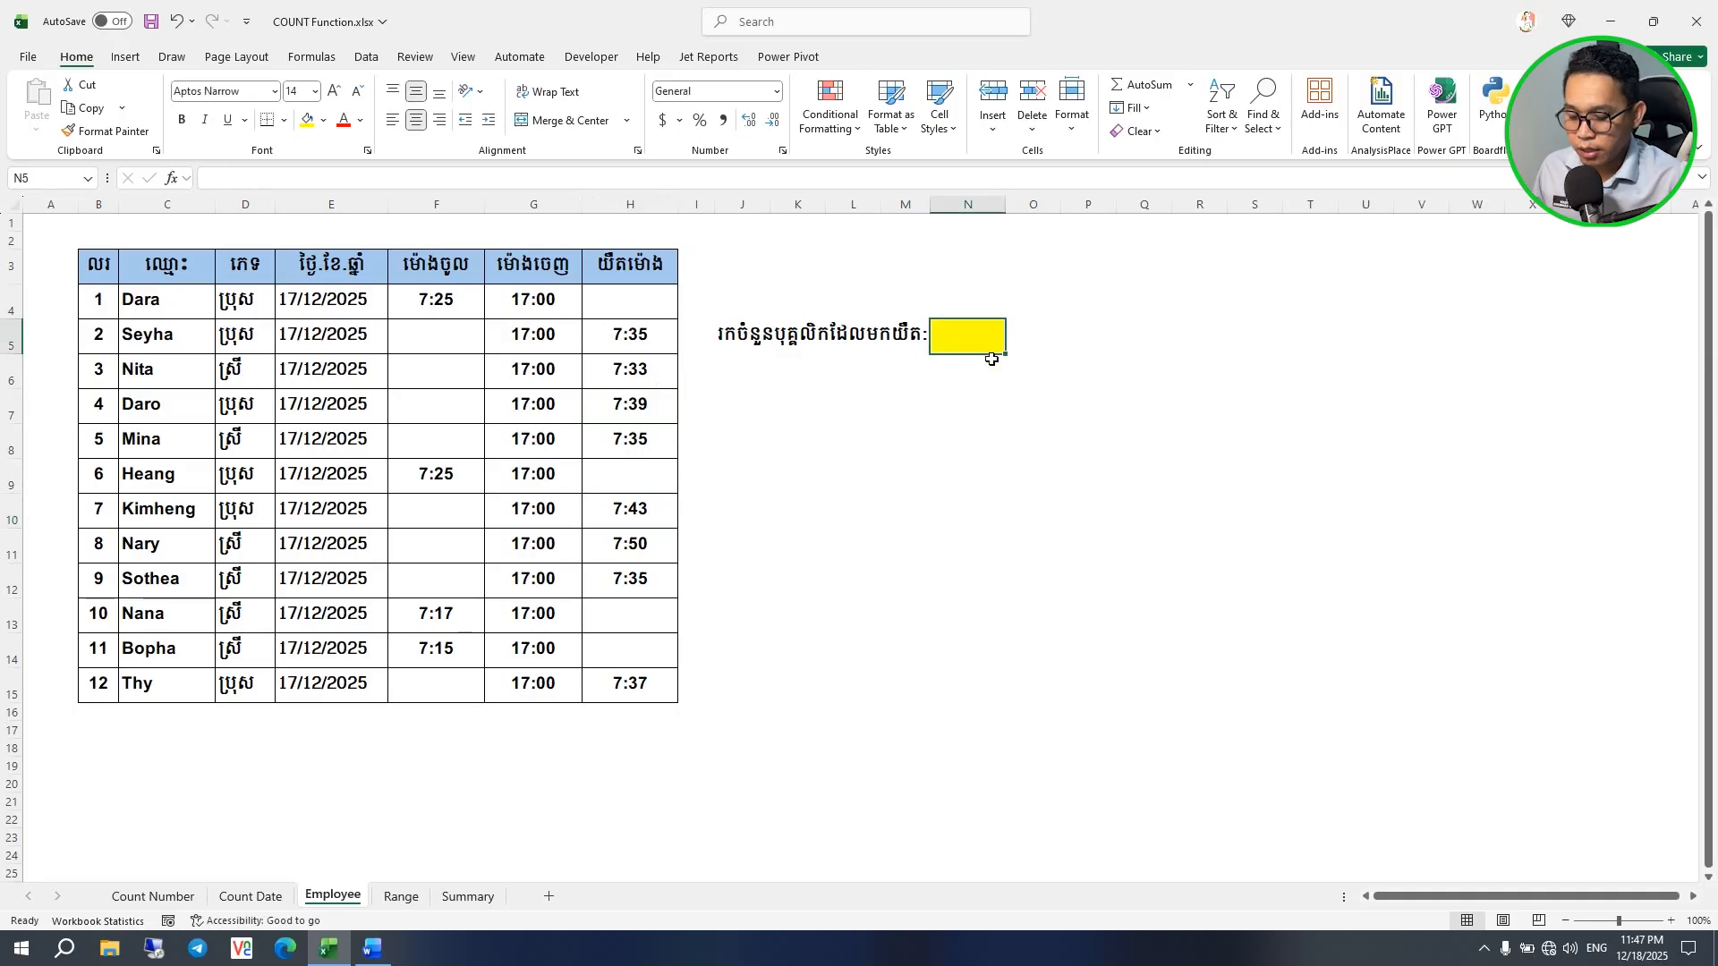
{"action": "type", "text": "=count"}
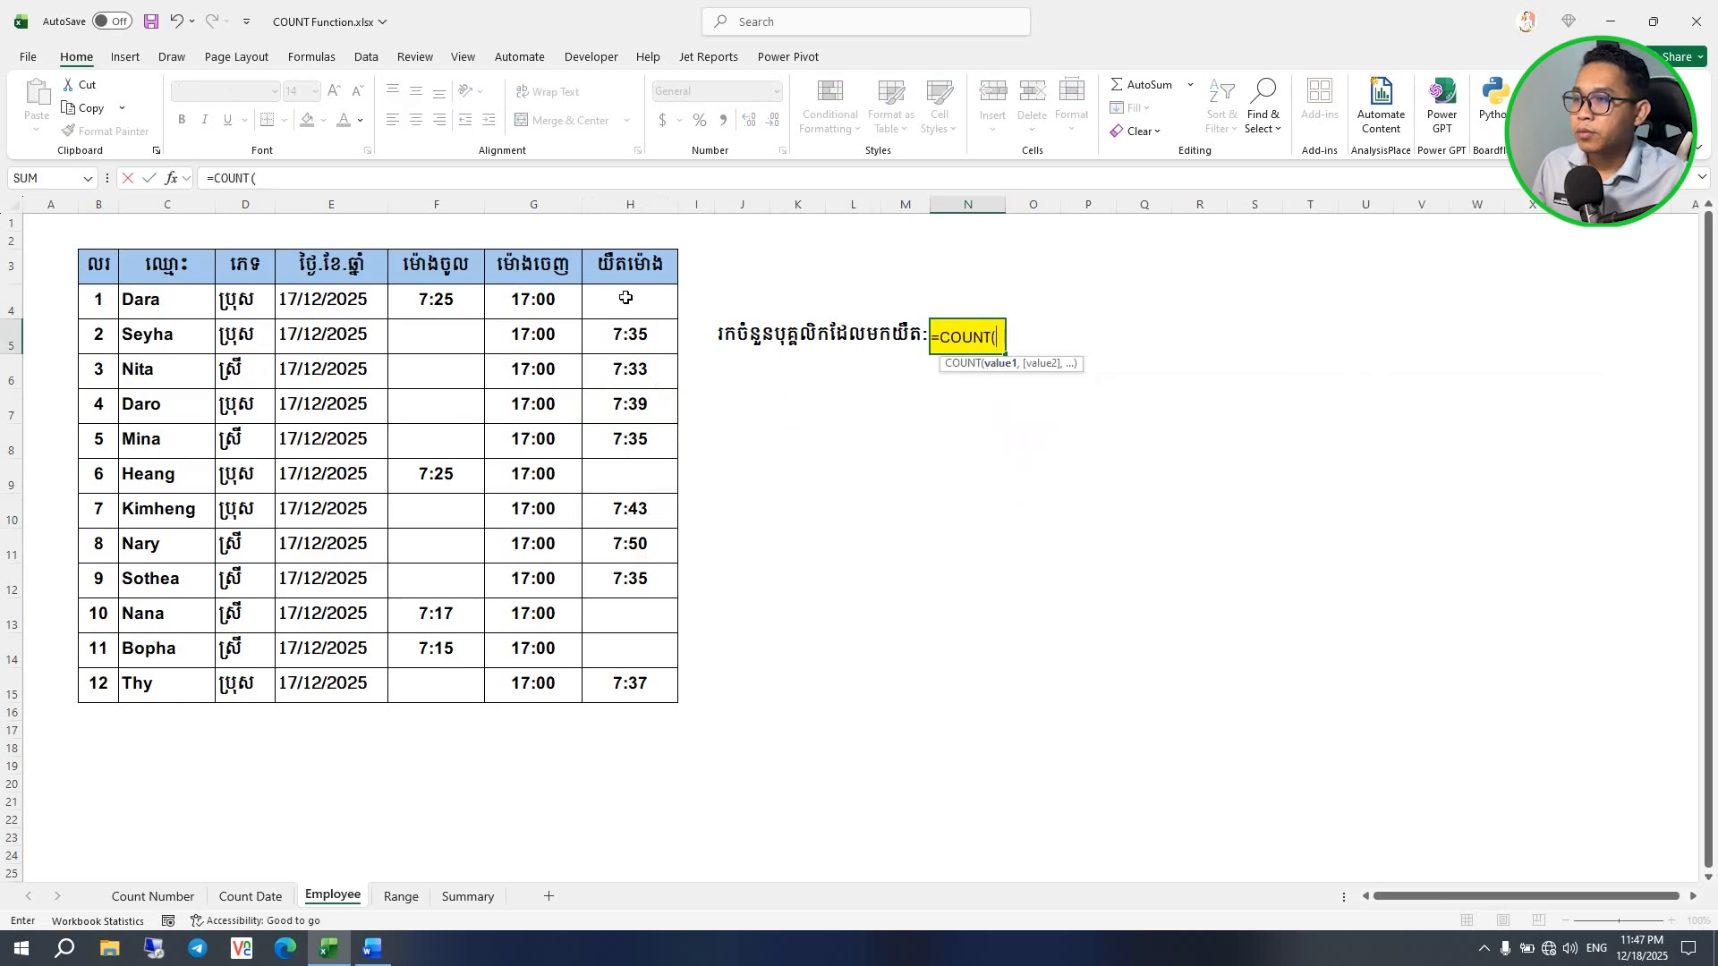
{"action": "left_click_drag", "start_coordinate": [625, 297], "coordinate": [628, 667]}
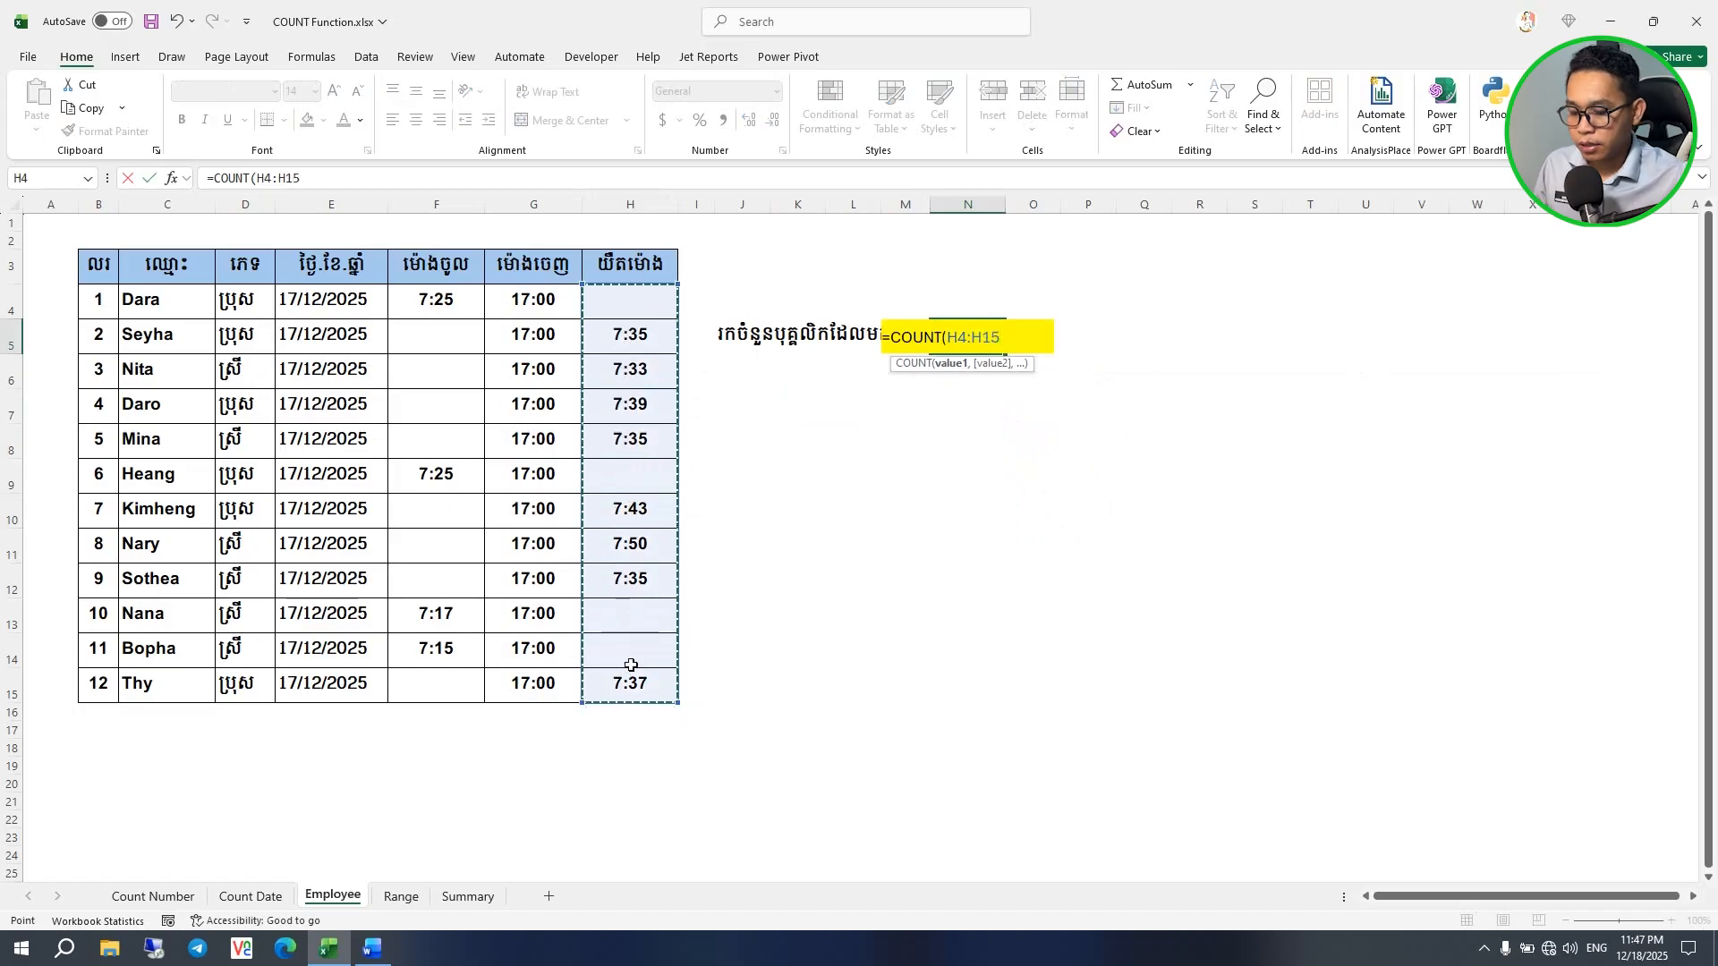
{"action": "key", "text": "Return"}
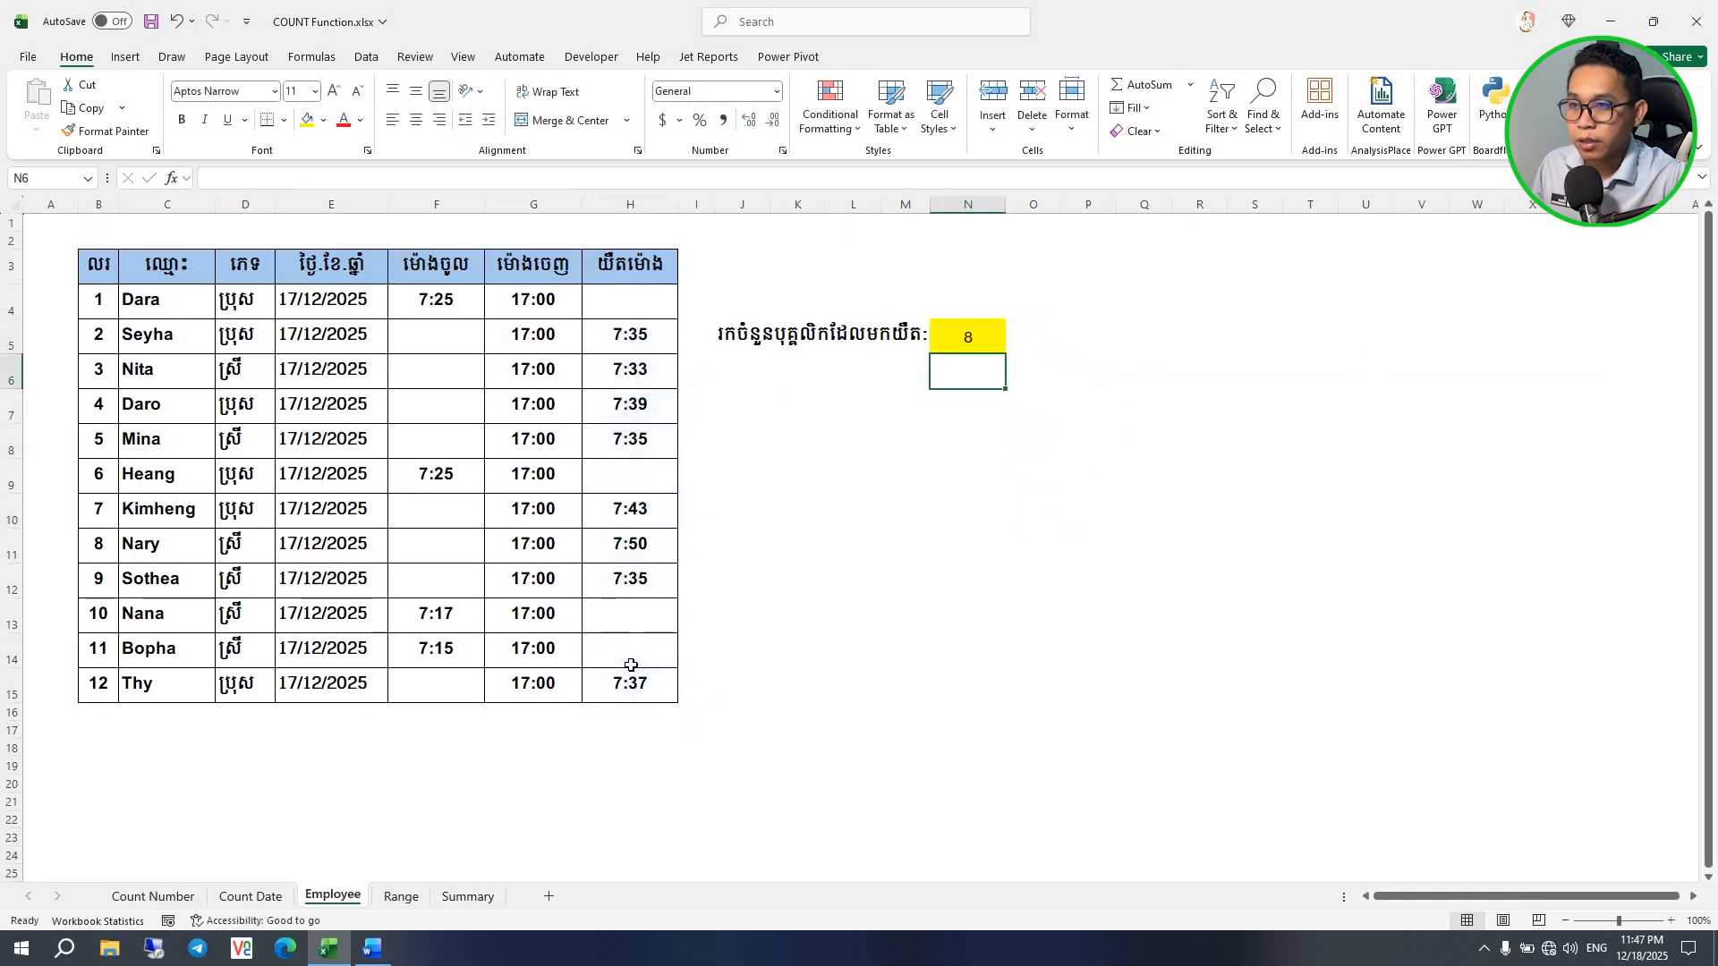
Step: Check the result in N5 against each recorded late time in column H, from row 5 to row 15
{"action": "left_click", "coordinate": [989, 340]}
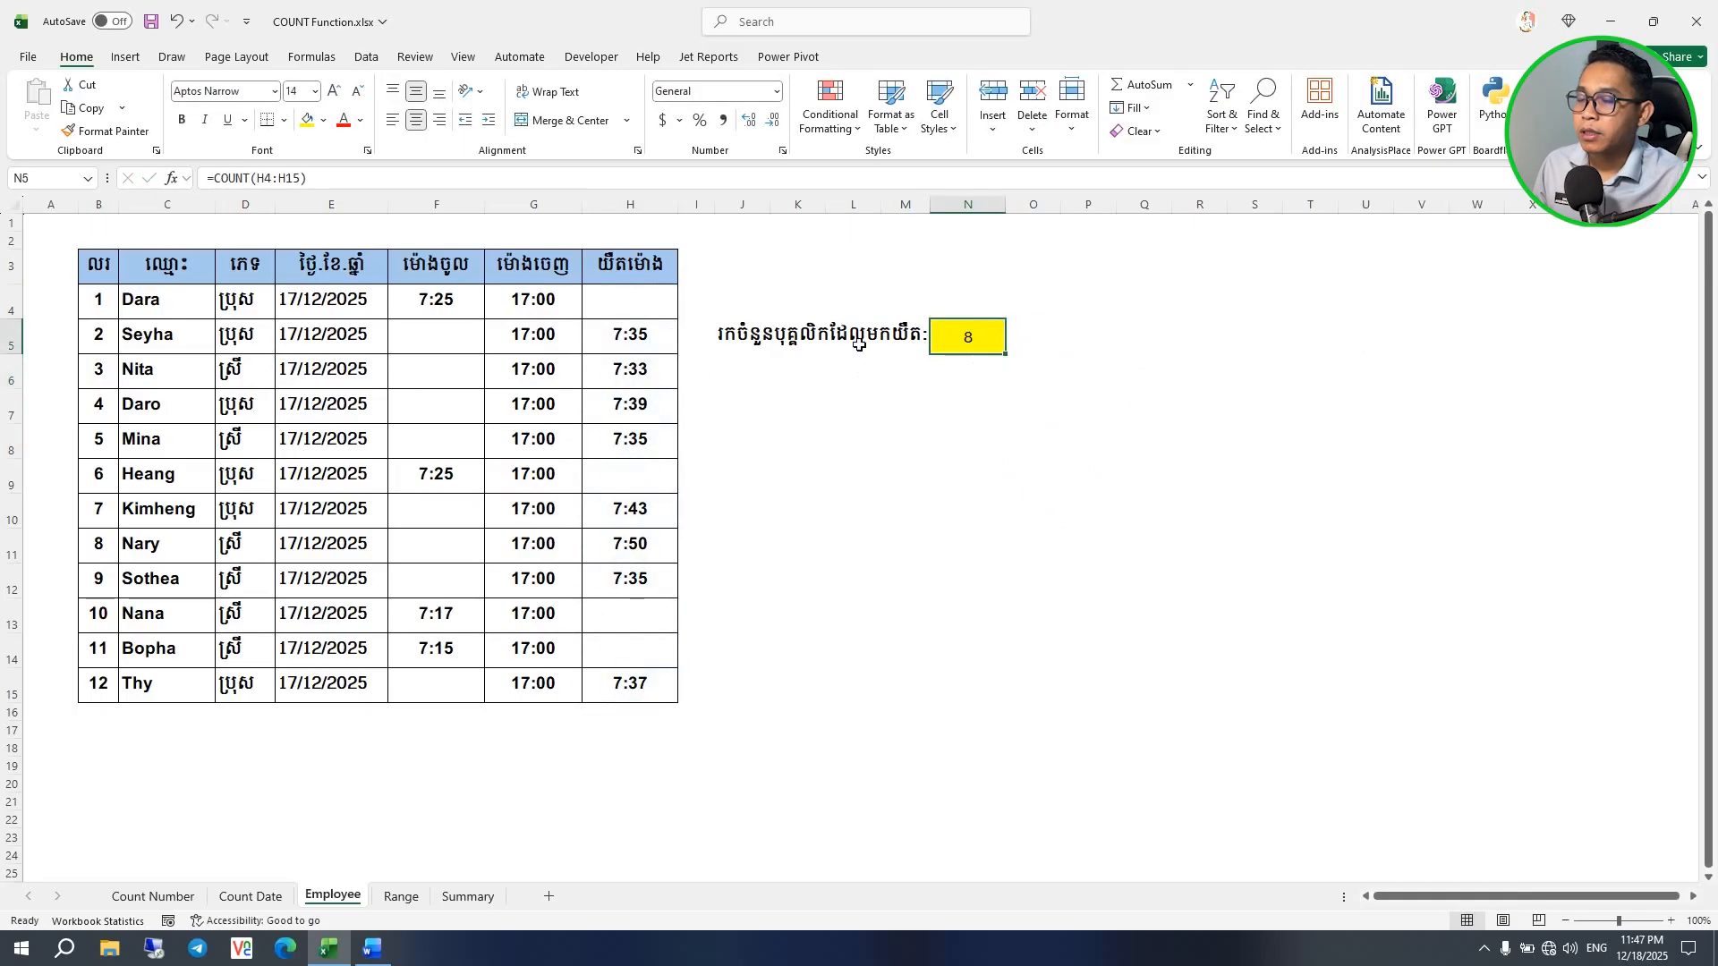
{"action": "left_click", "coordinate": [626, 338]}
{"action": "left_click", "coordinate": [628, 371]}
{"action": "left_click", "coordinate": [628, 408]}
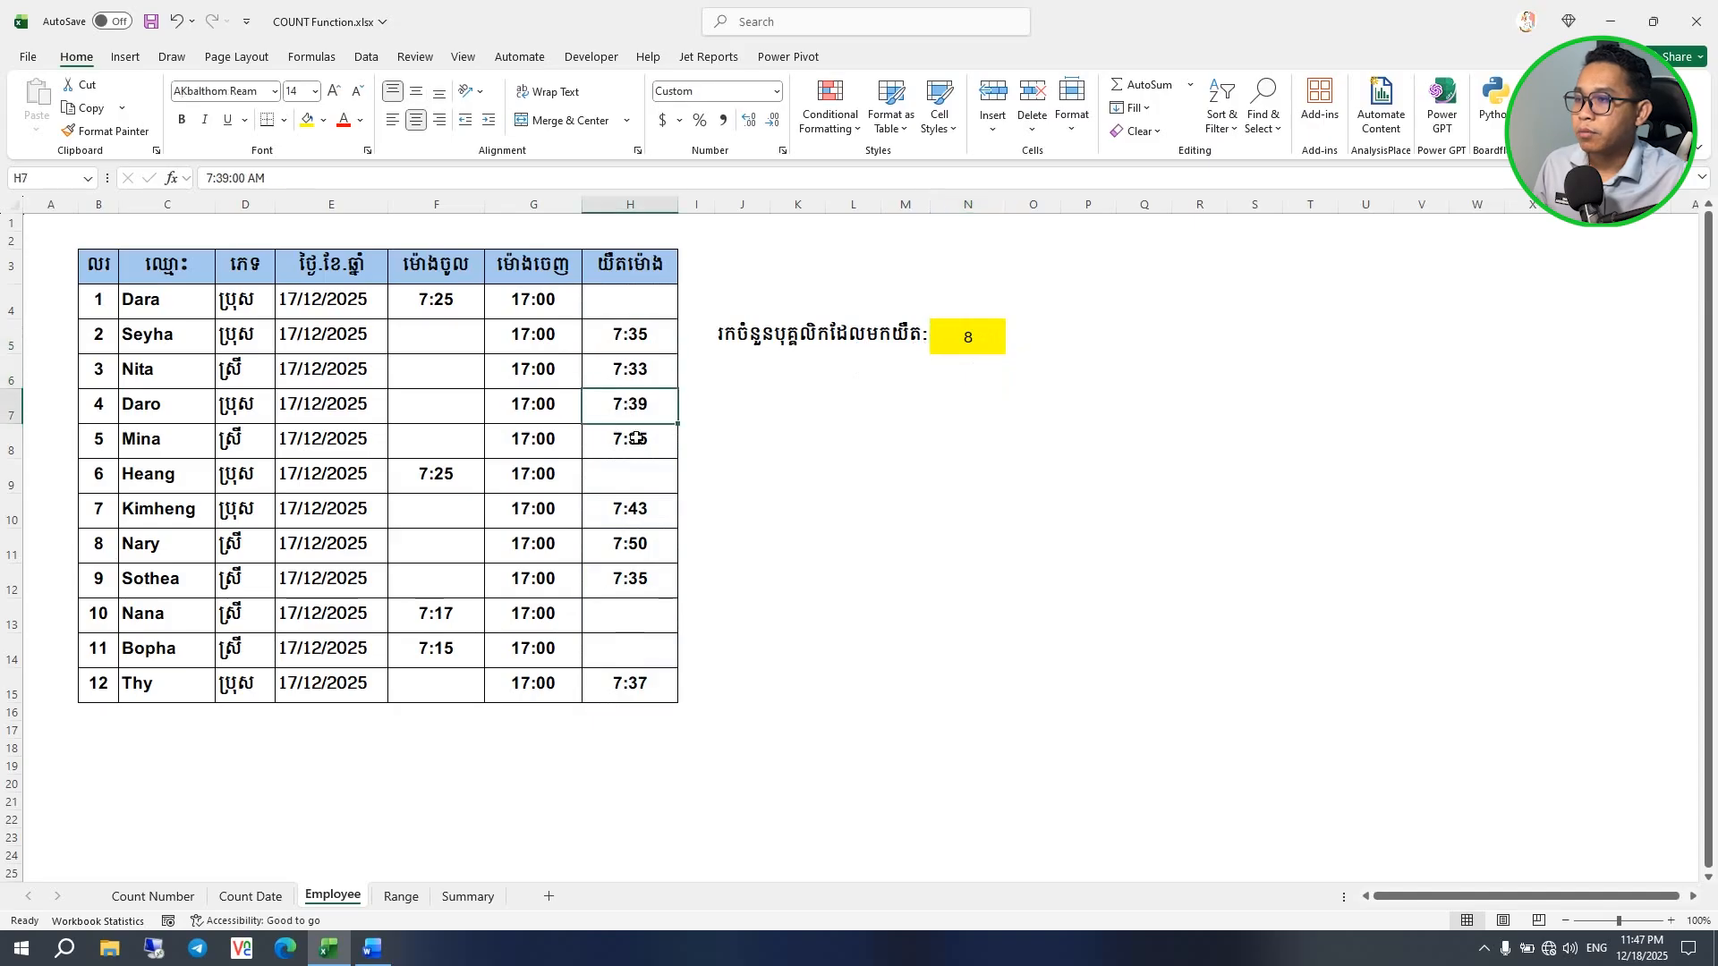
{"action": "left_click", "coordinate": [636, 438]}
{"action": "left_click", "coordinate": [632, 508]}
{"action": "left_click", "coordinate": [636, 547]}
{"action": "left_click", "coordinate": [634, 583]}
{"action": "left_click", "coordinate": [625, 680]}
{"action": "left_click", "coordinate": [993, 335]}
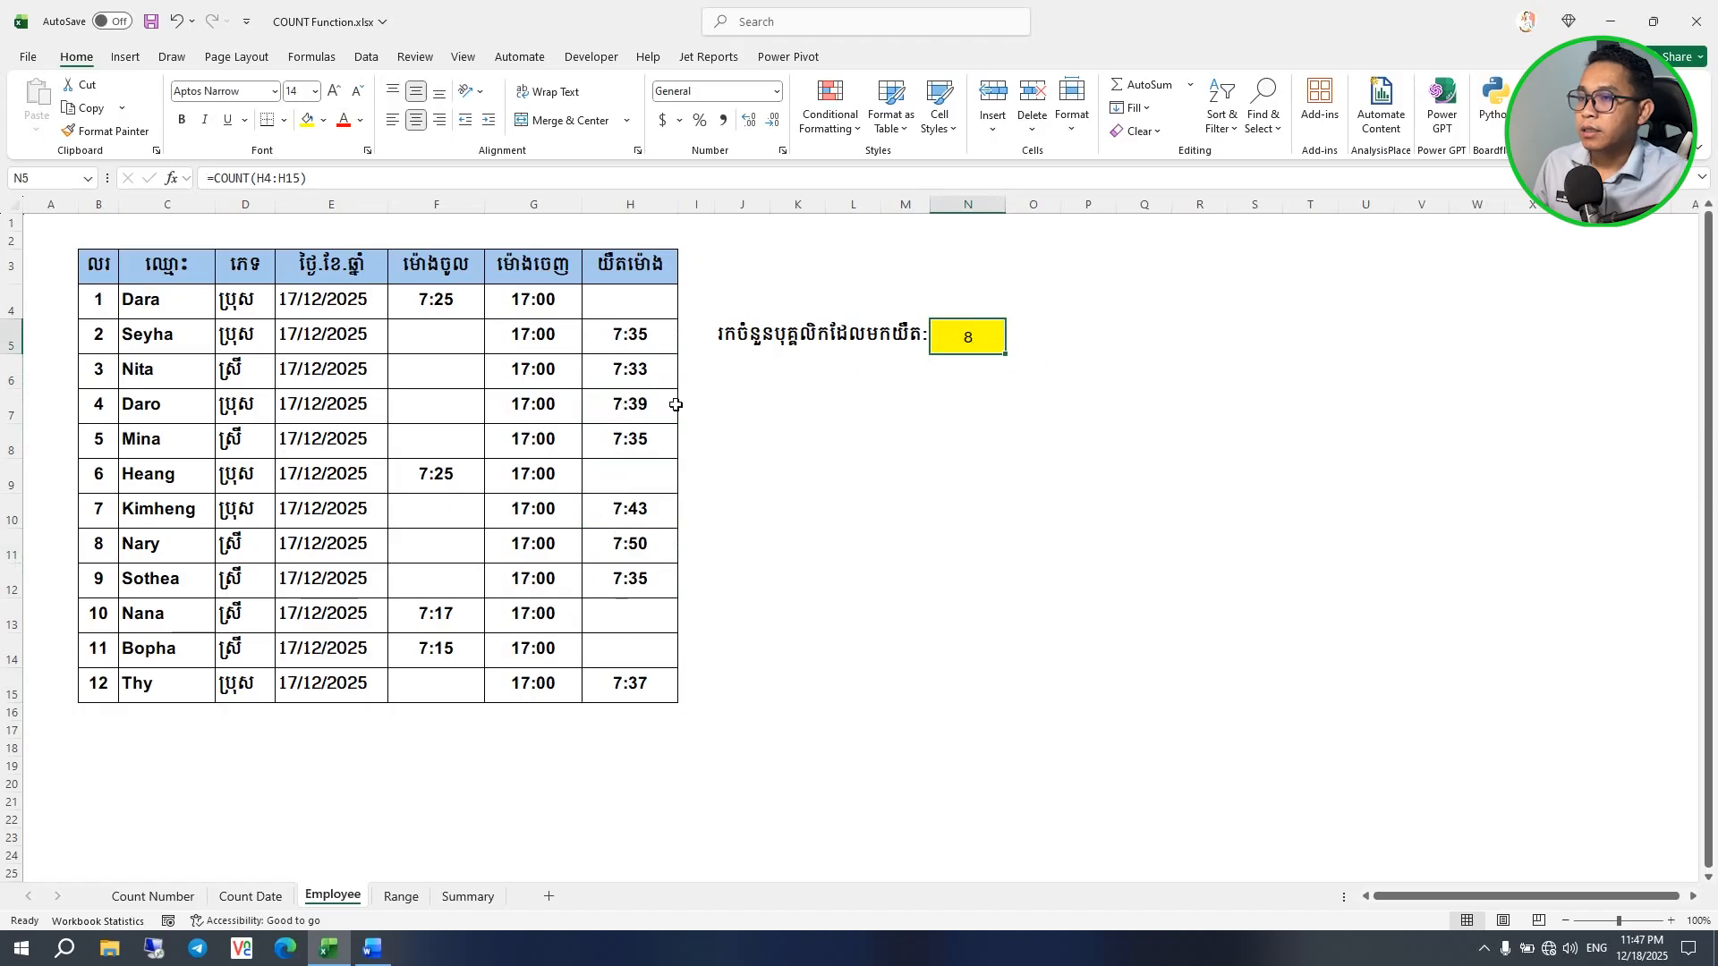
Step: Go over the late times in column H once more, down to row 15 and back up, and review N5's formula
{"action": "left_click", "coordinate": [636, 333]}
{"action": "left_click", "coordinate": [630, 404]}
{"action": "left_click", "coordinate": [630, 474]}
{"action": "left_click", "coordinate": [630, 543]}
{"action": "left_click", "coordinate": [630, 578]}
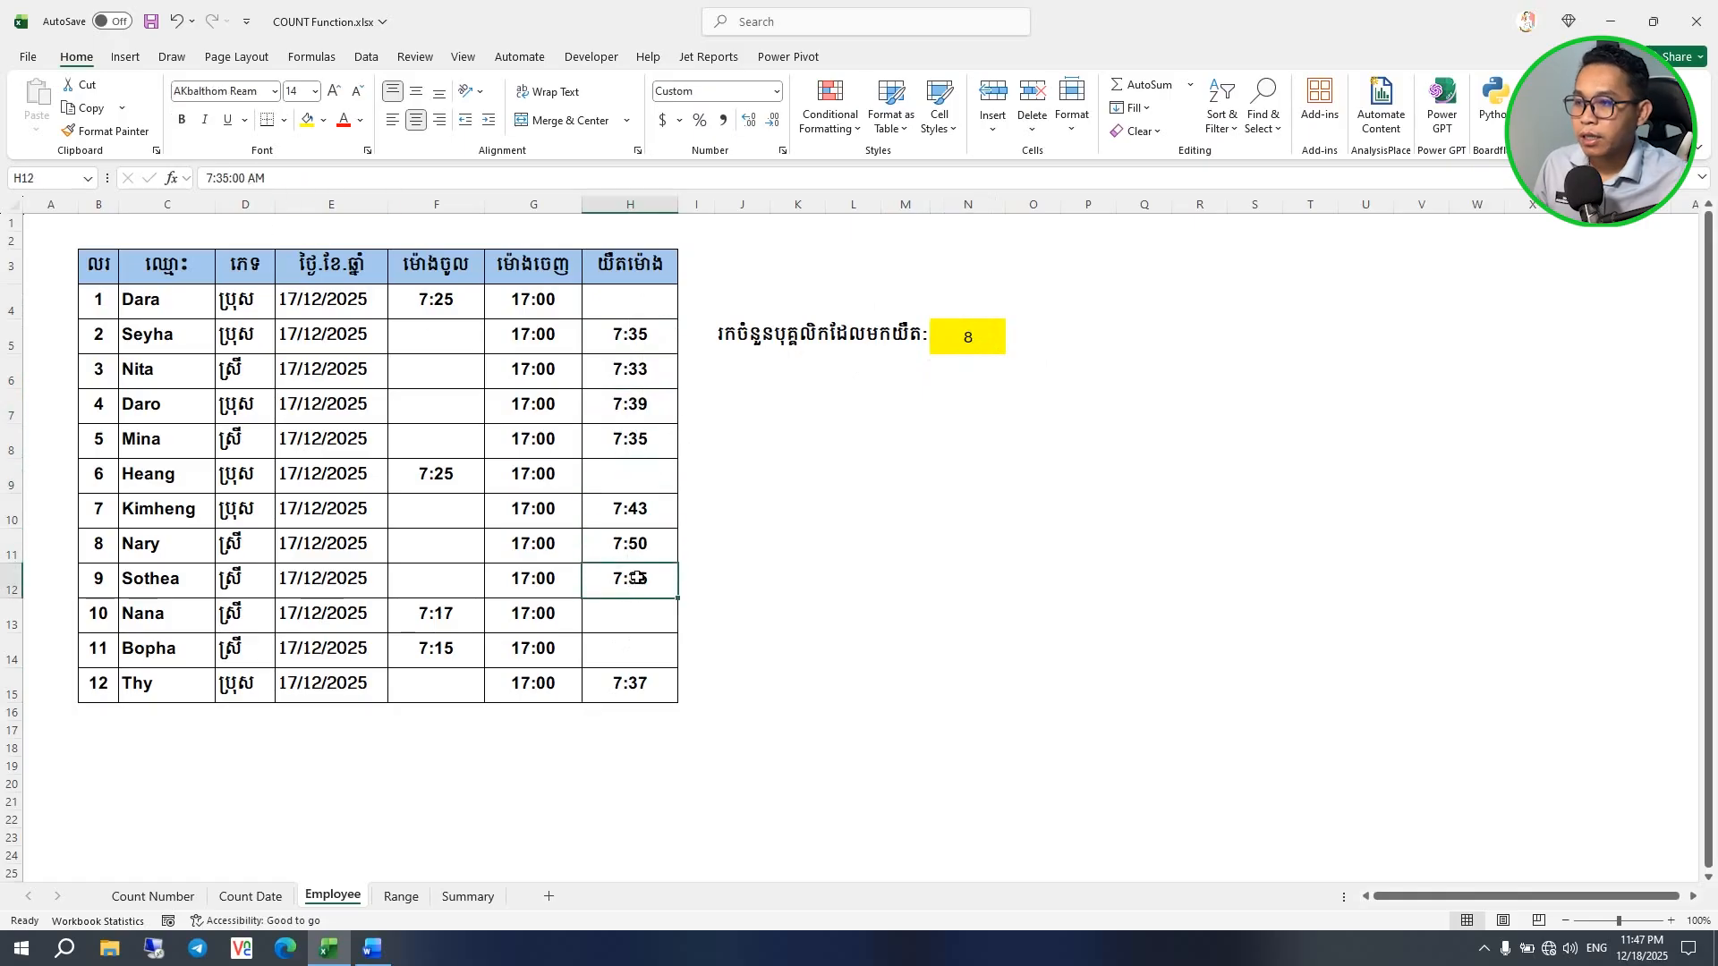
{"action": "left_click", "coordinate": [626, 683]}
{"action": "left_click", "coordinate": [632, 510]}
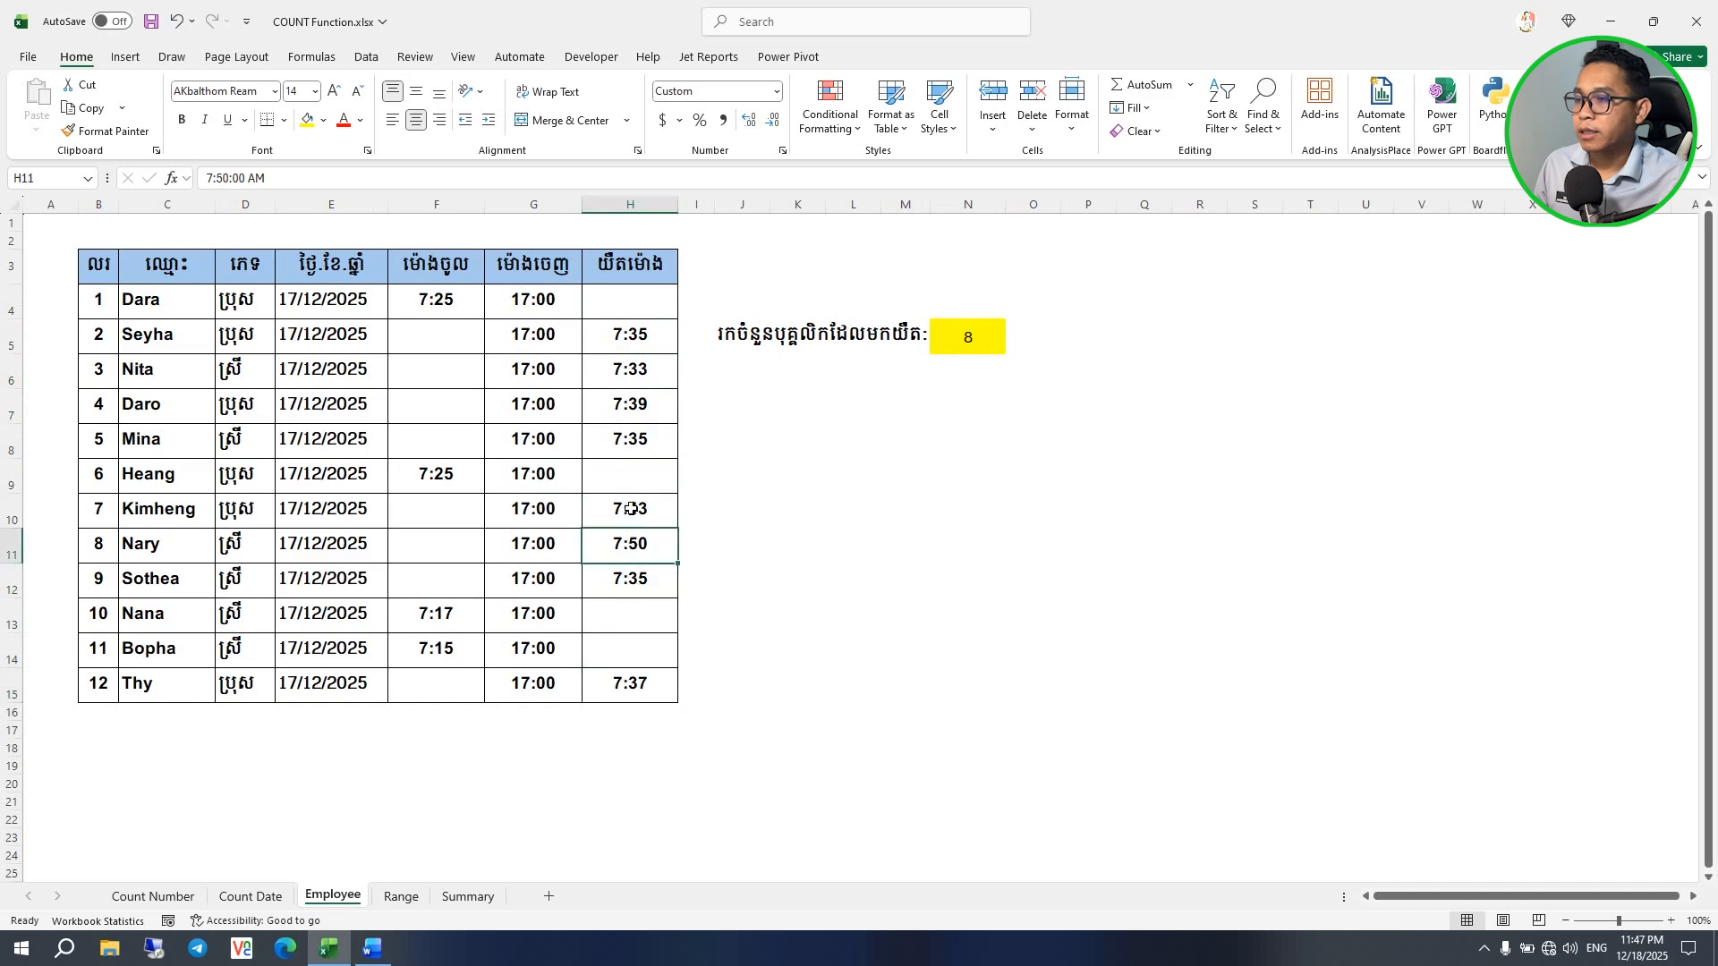
{"action": "left_click", "coordinate": [634, 452]}
{"action": "left_click", "coordinate": [637, 404]}
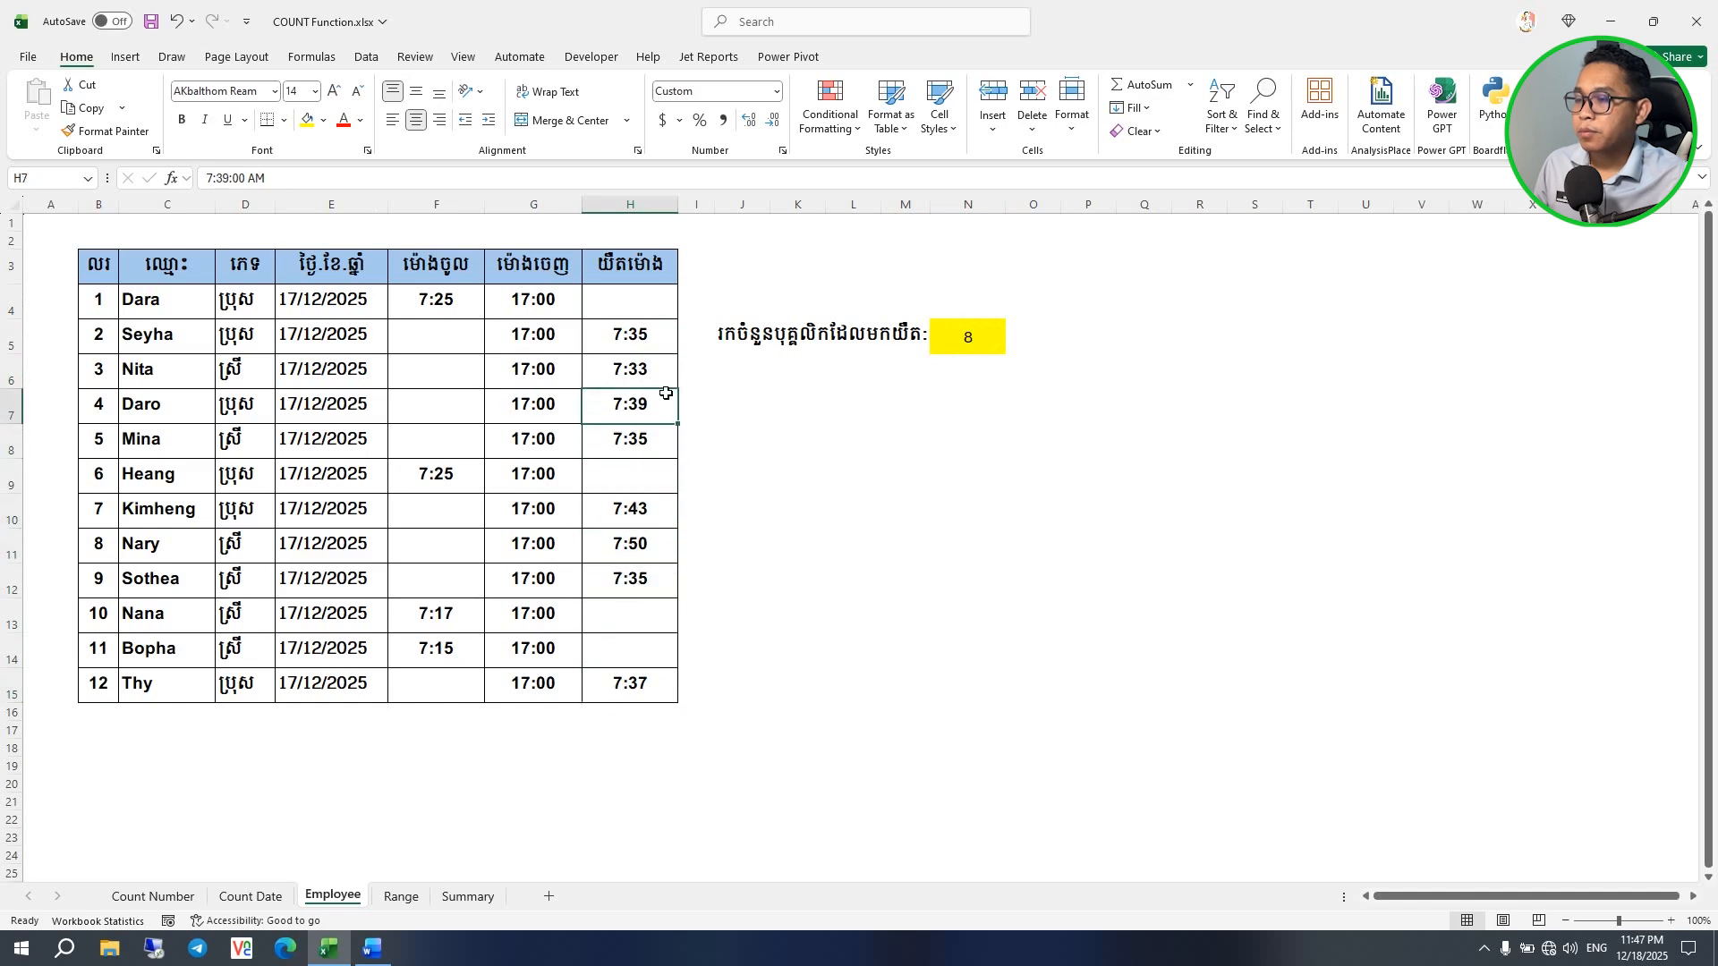
{"action": "left_click", "coordinate": [988, 335]}
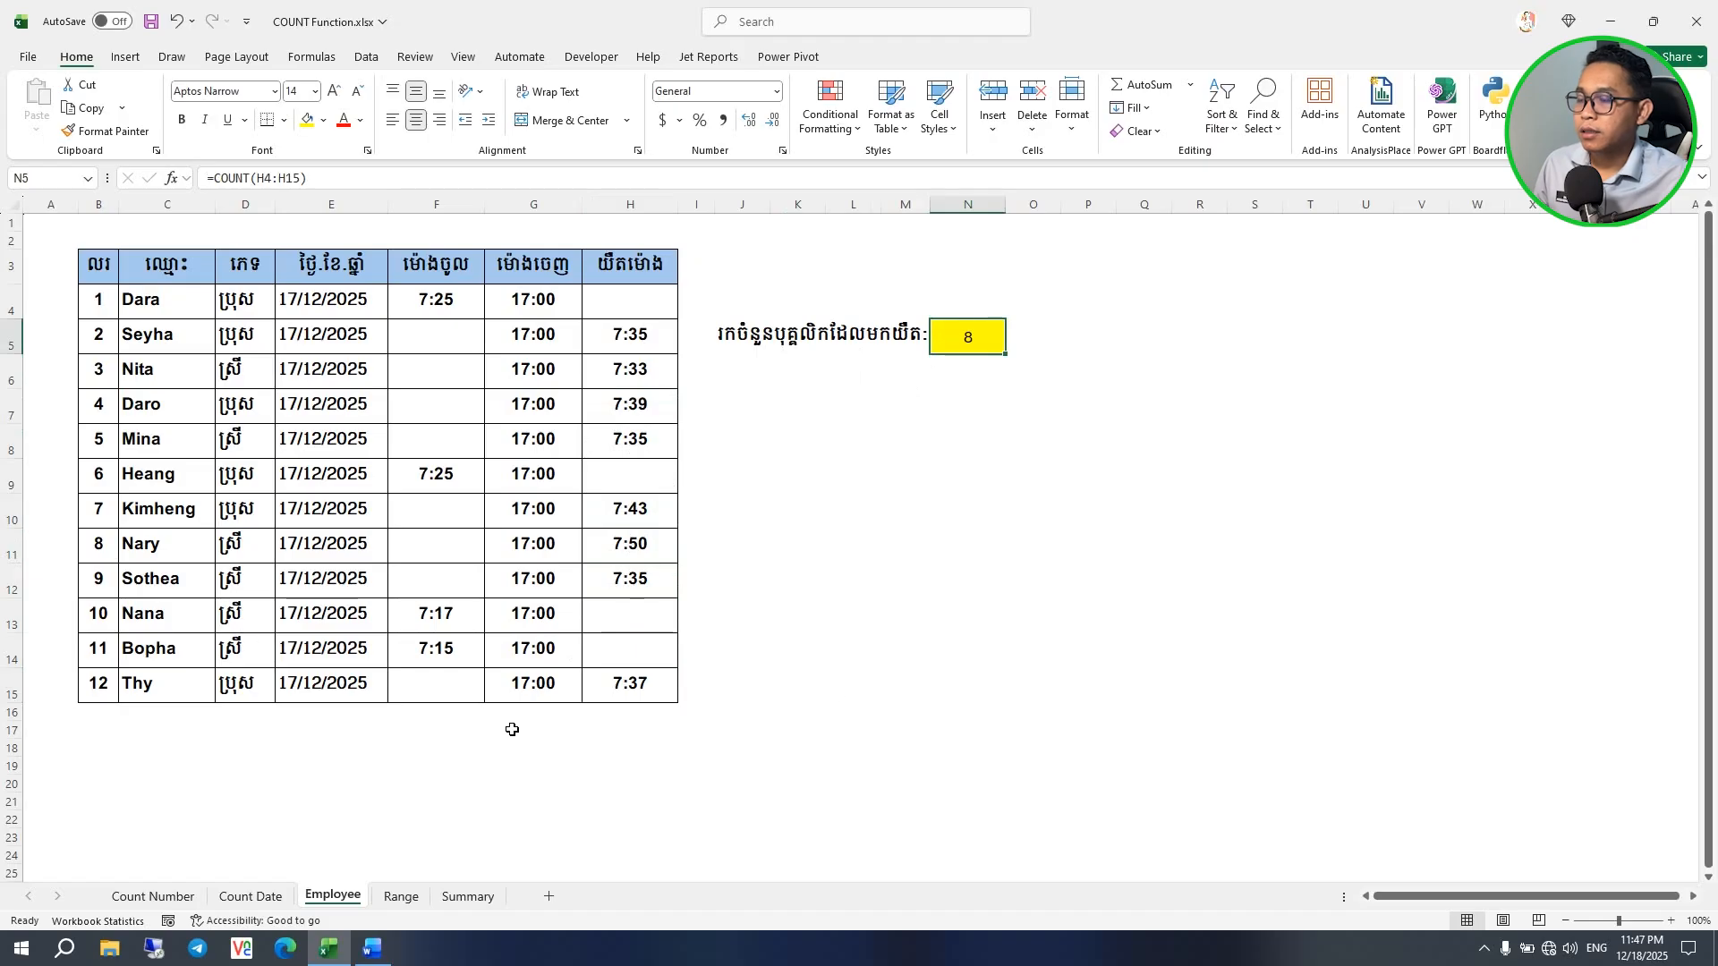
Step: Open the Range sheet and widen column B slightly so the employee names fit
{"action": "left_click", "coordinate": [409, 894]}
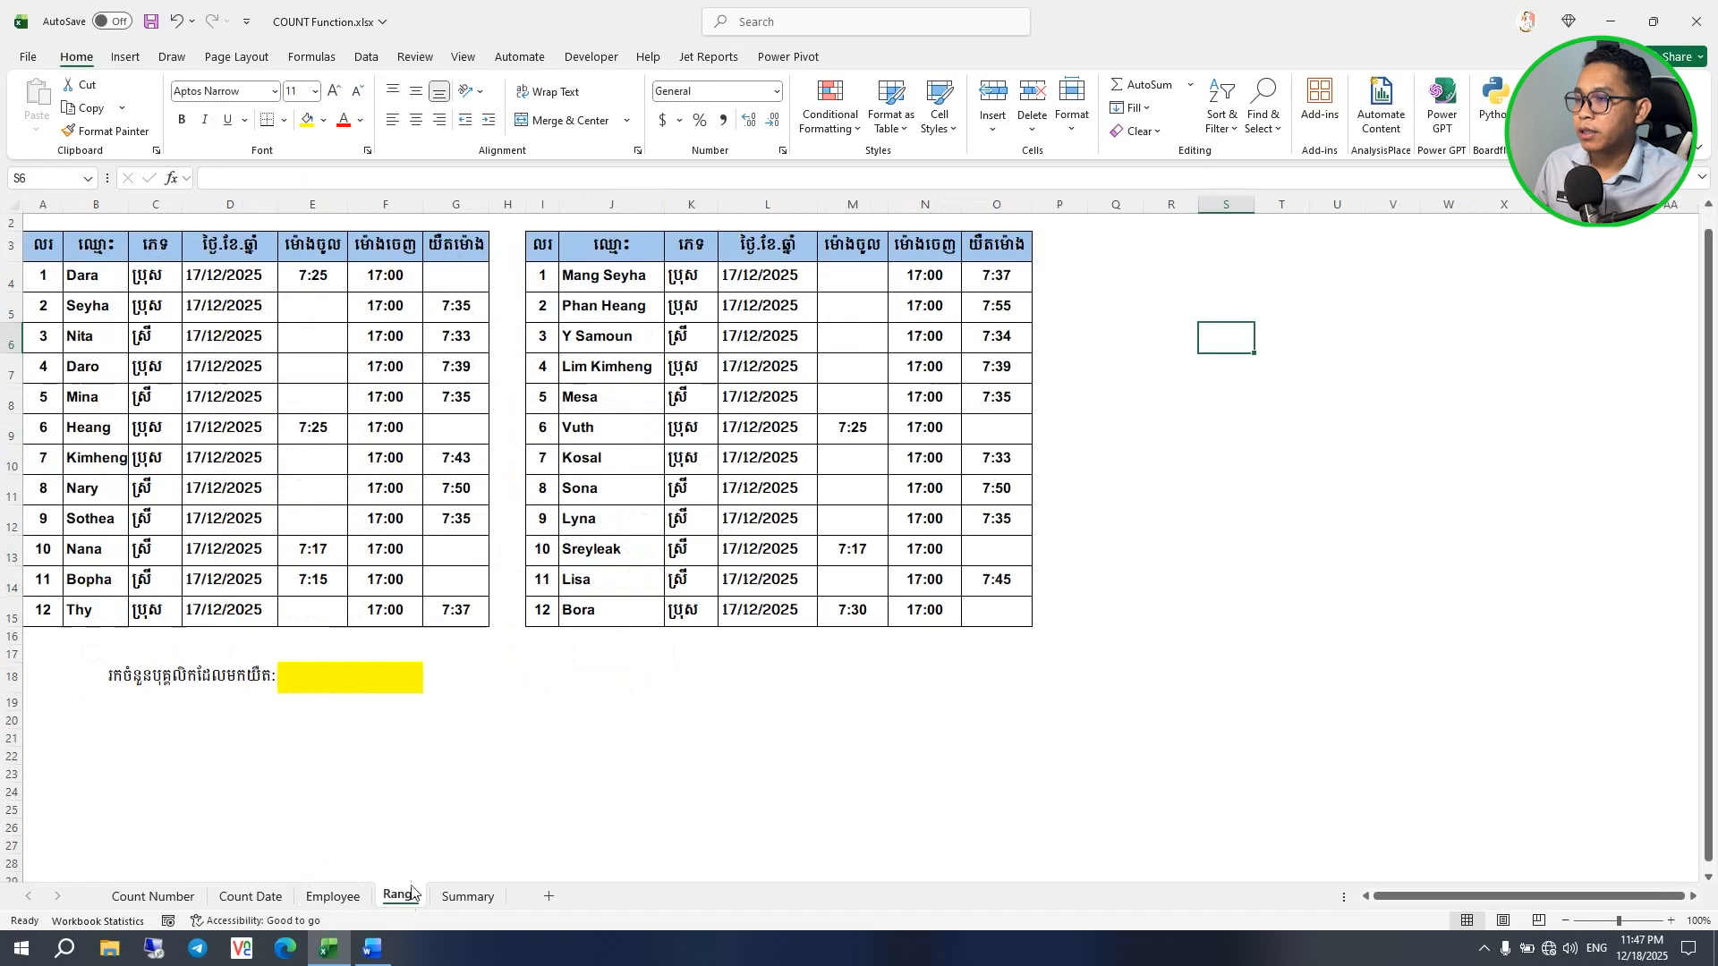
{"action": "left_click", "coordinate": [204, 430]}
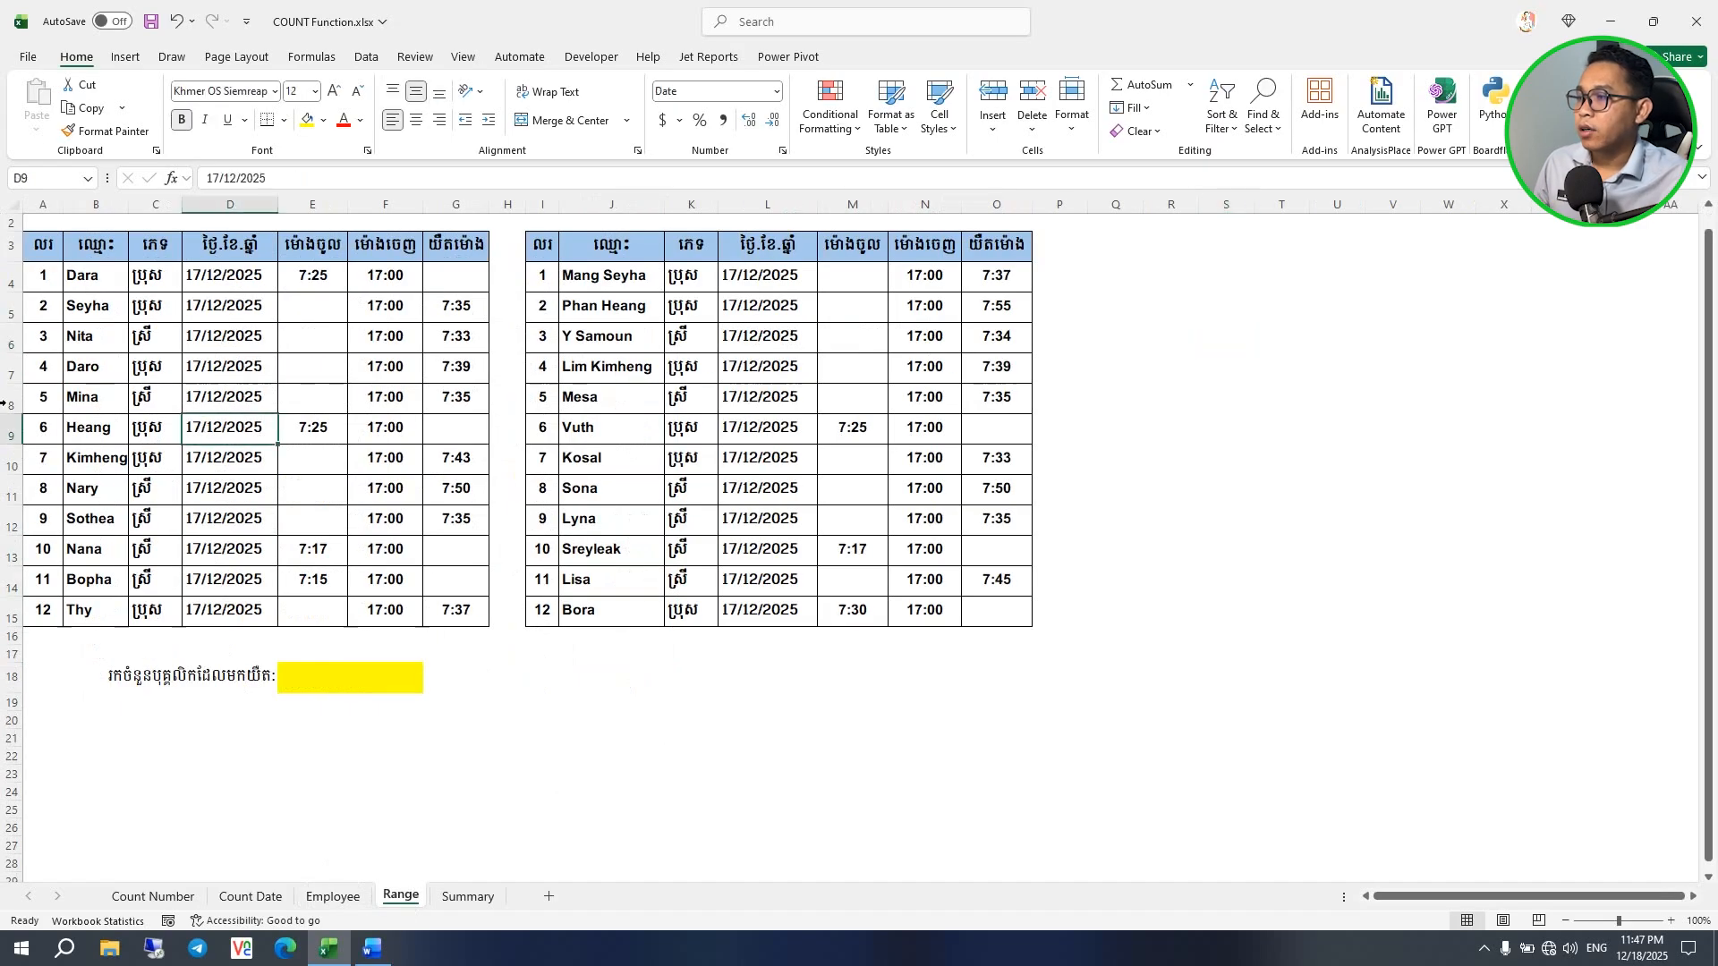
{"action": "left_click_drag", "start_coordinate": [129, 211], "coordinate": [134, 212]}
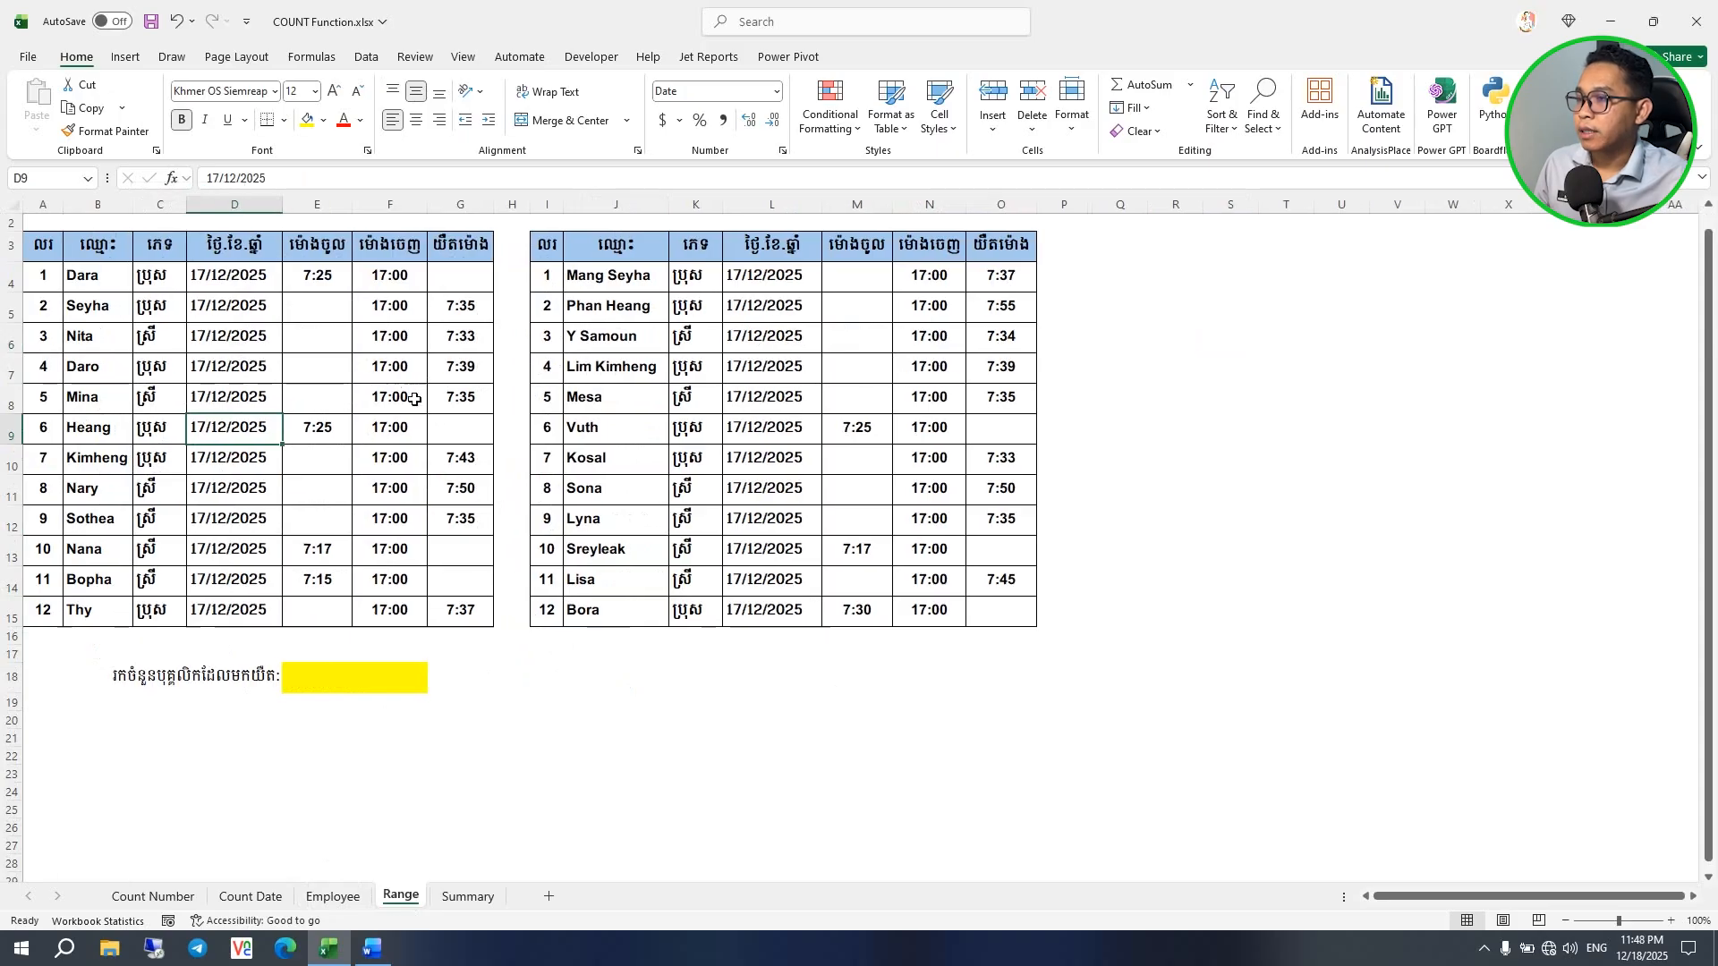
Step: Examine the late-arrival times in column G of the first attendance table, from row 5 to row 12
{"action": "left_click", "coordinate": [461, 337]}
{"action": "left_click", "coordinate": [463, 297]}
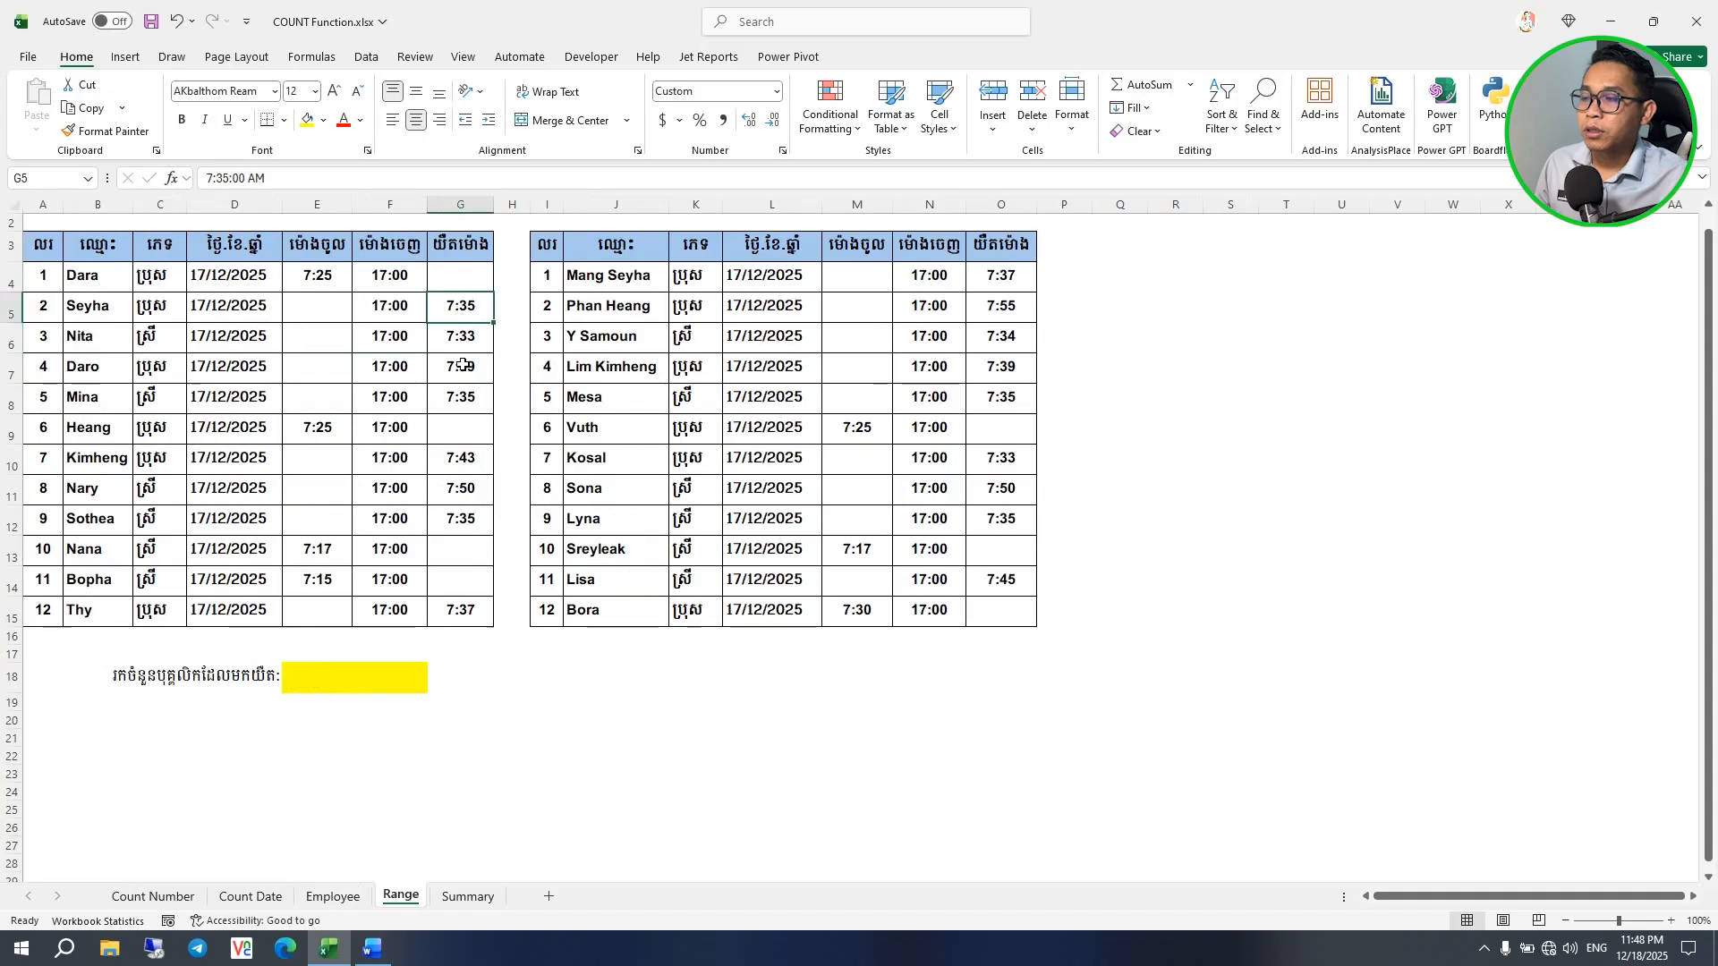
{"action": "key", "text": "Down"}
{"action": "key", "text": "Down"}
{"action": "key", "text": "Down"}
{"action": "key", "text": "Down"}
{"action": "key", "text": "Down"}
{"action": "key", "text": "Down"}
{"action": "key", "text": "Down"}
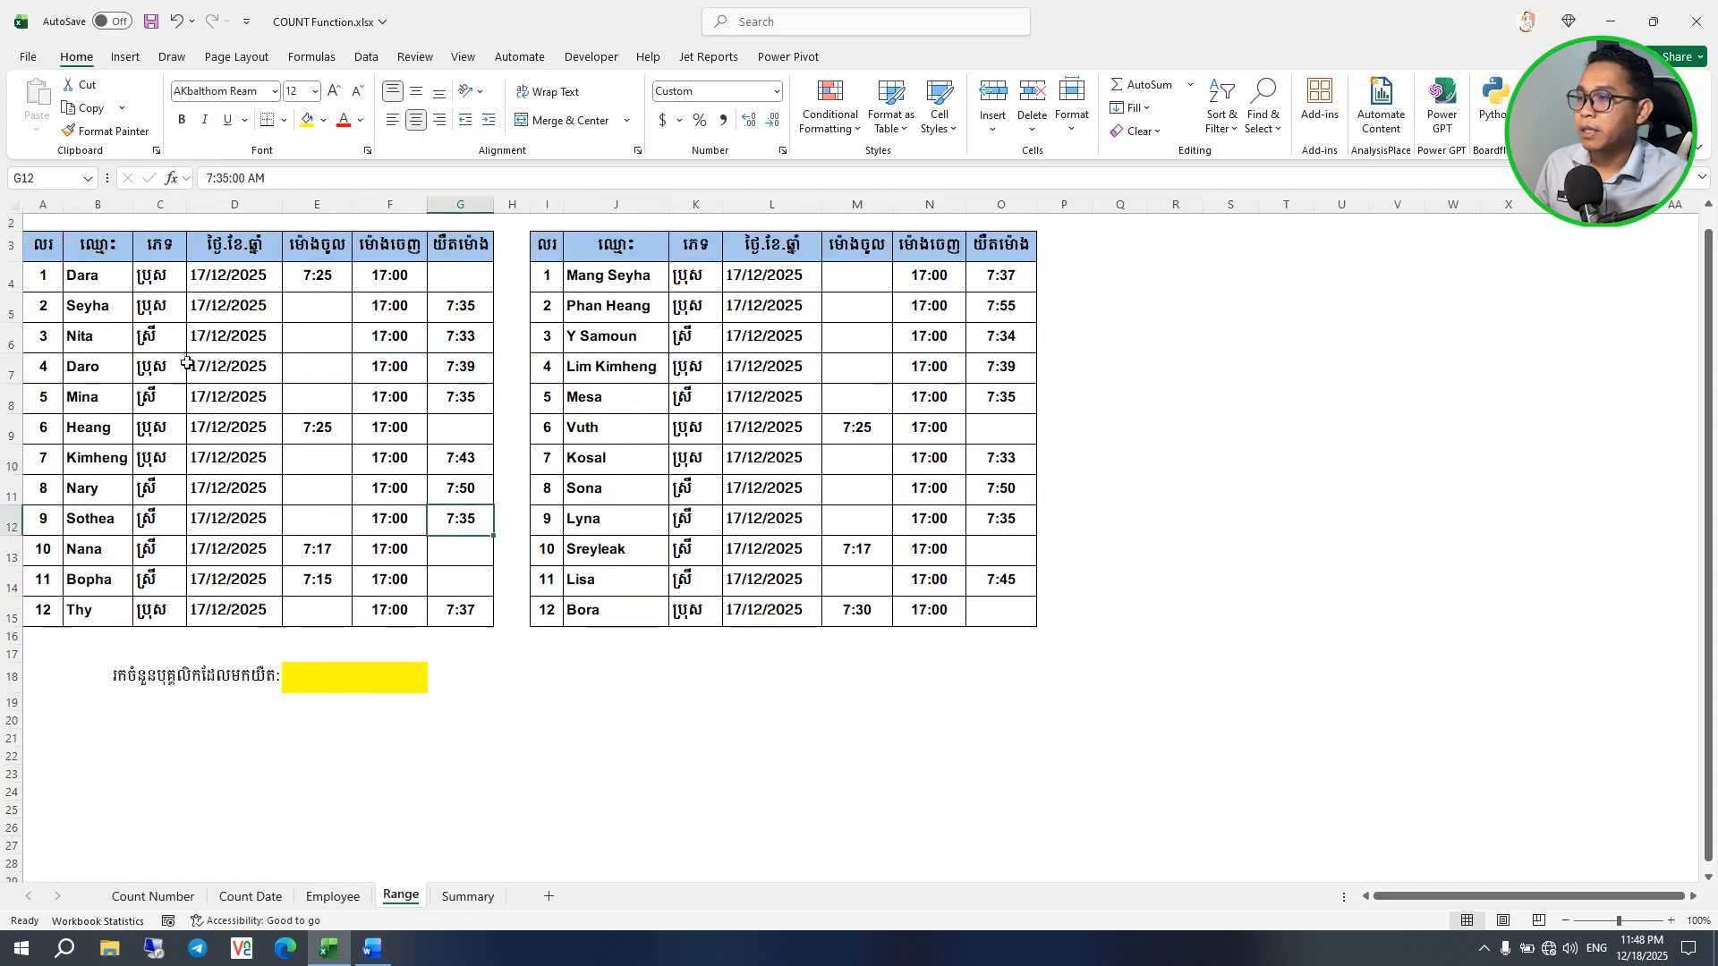
Step: Compare the extents of the two attendance tables, A3:G15 and I3:O15, on the Range sheet
{"action": "left_click_drag", "start_coordinate": [41, 251], "coordinate": [441, 604]}
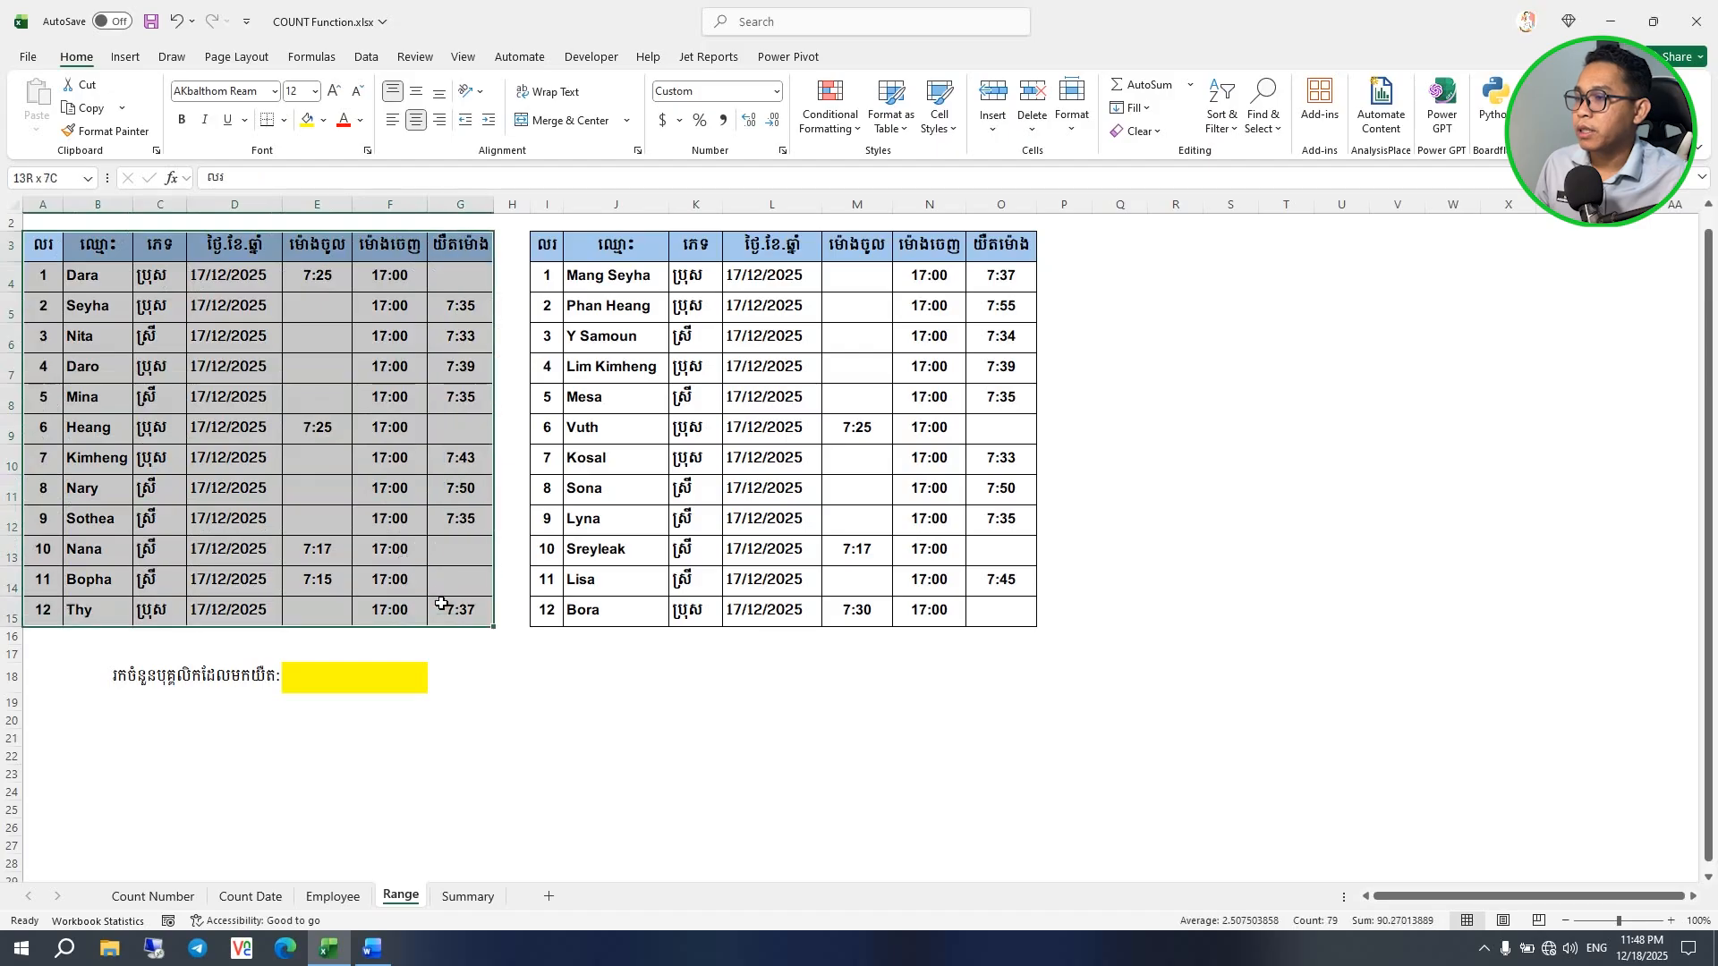
{"action": "left_click_drag", "start_coordinate": [547, 246], "coordinate": [981, 609]}
{"action": "left_click", "coordinate": [857, 654]}
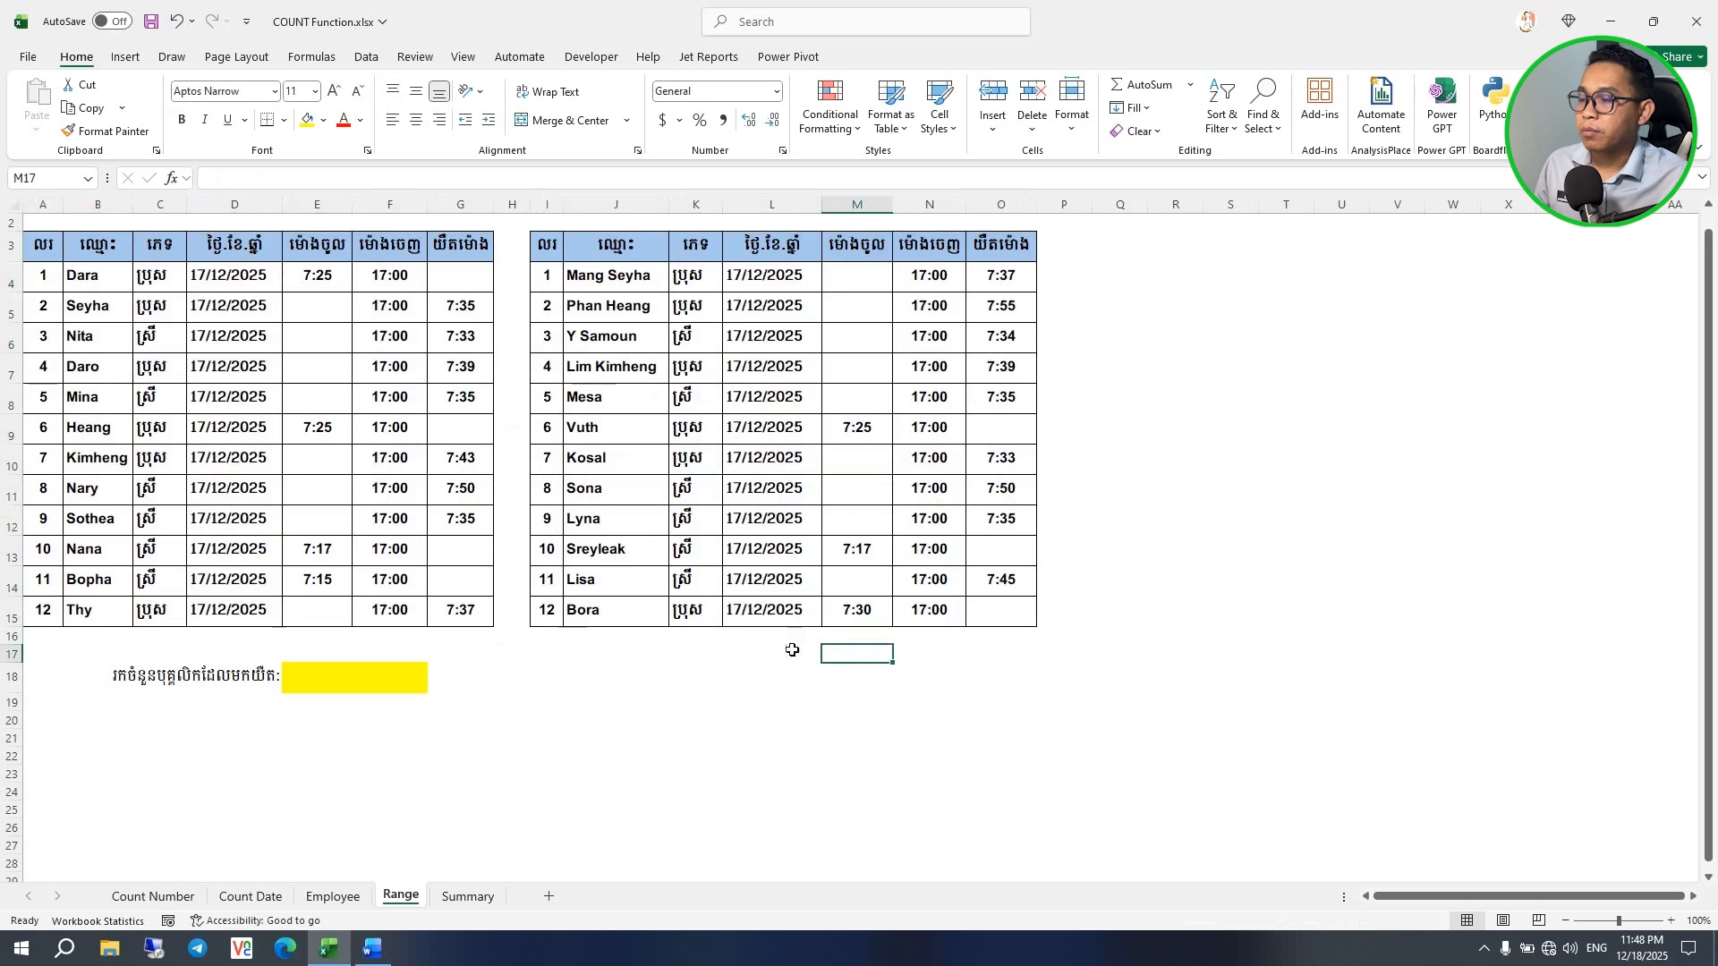
Step: Count late employees across both tables in the yellow merged cell E18 with =COUNT(G4:G15,O4:O15)
{"action": "left_click", "coordinate": [349, 679]}
{"action": "type", "text": "="}
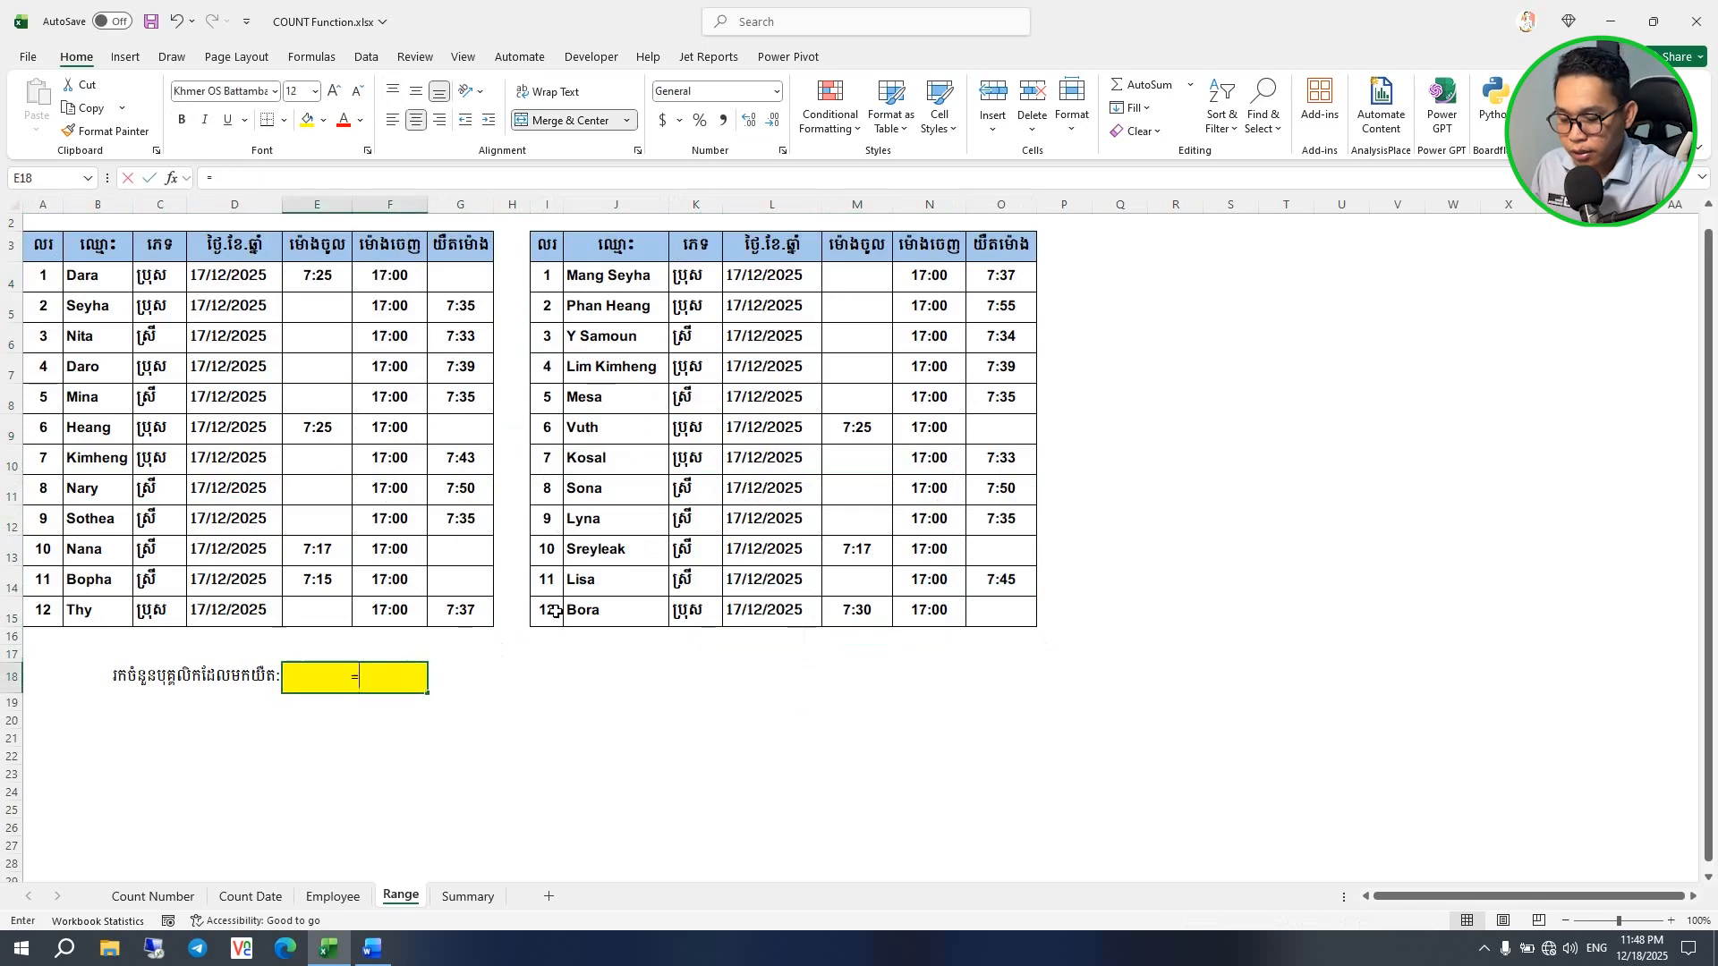
{"action": "type", "text": "coun"}
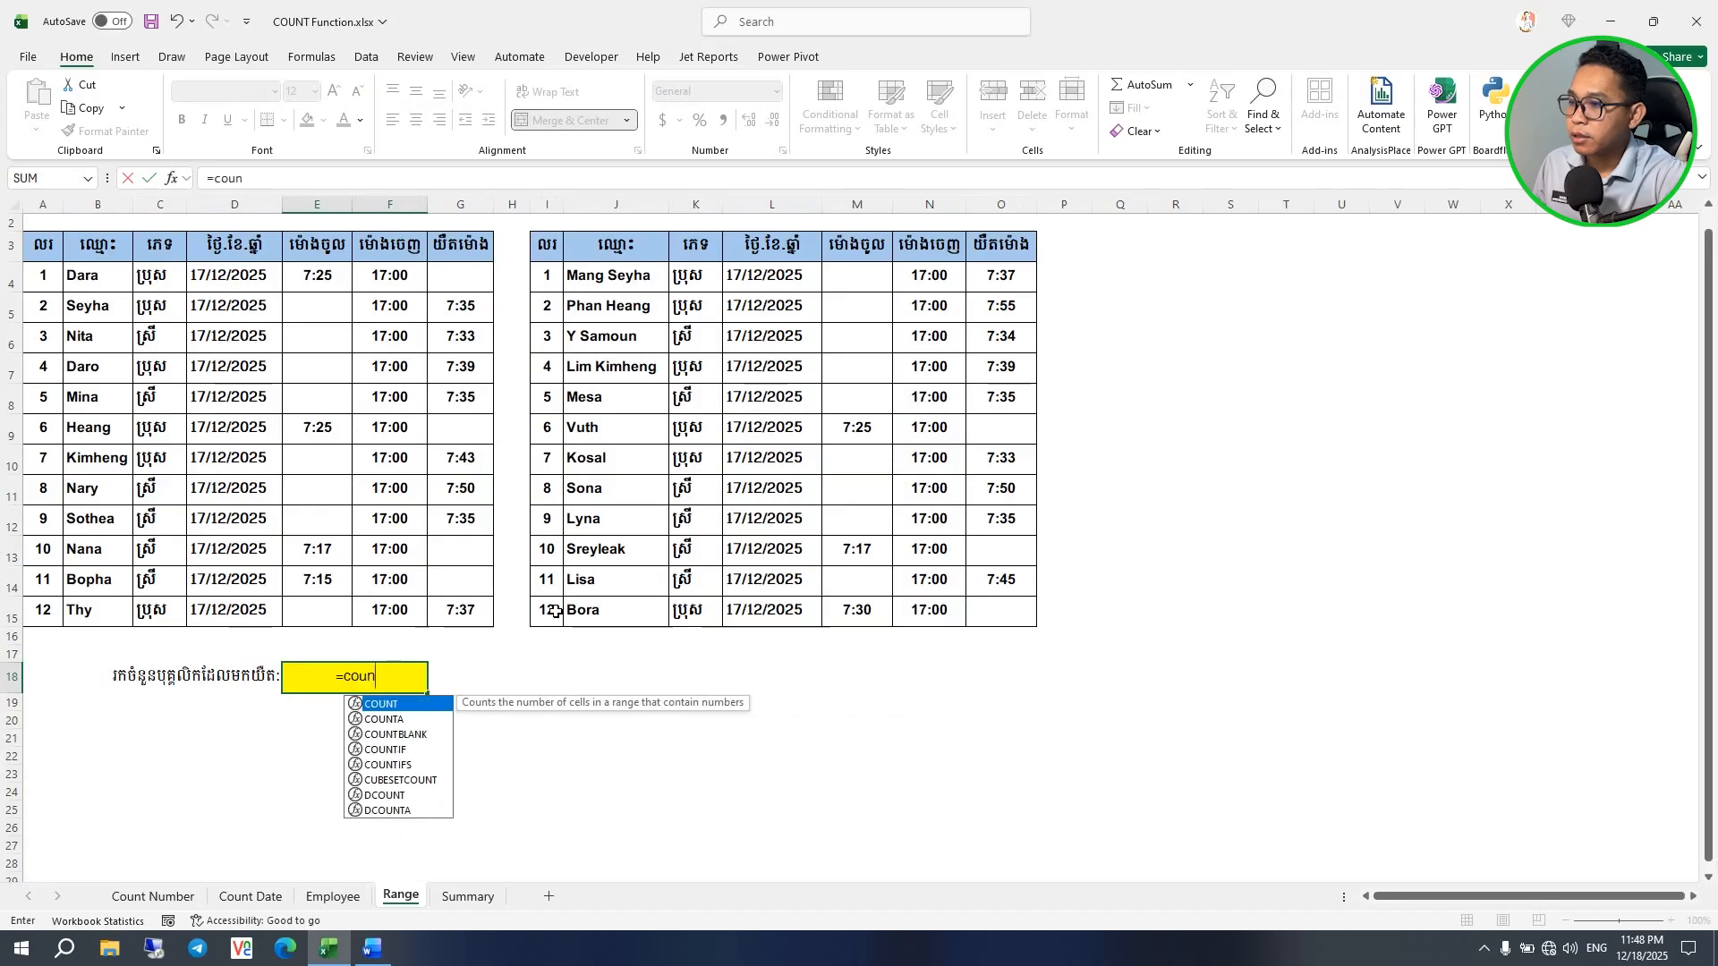
{"action": "key", "text": "Tab"}
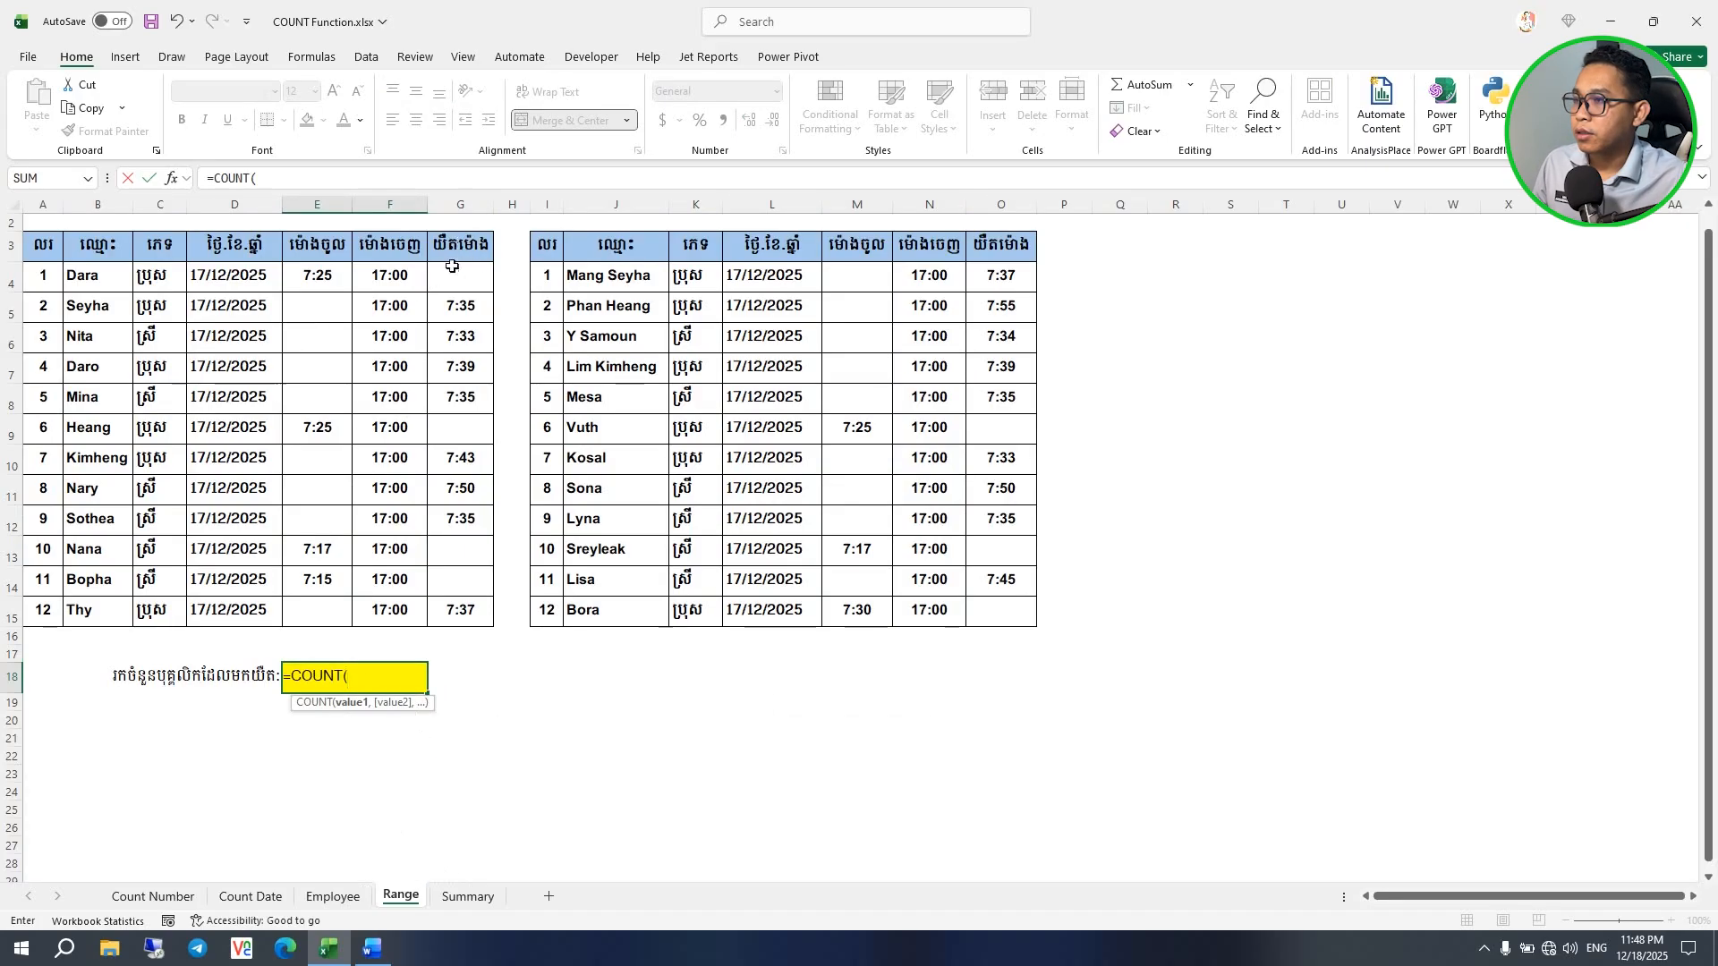
{"action": "left_click_drag", "start_coordinate": [468, 273], "coordinate": [440, 595]}
{"action": "type", "text": ","}
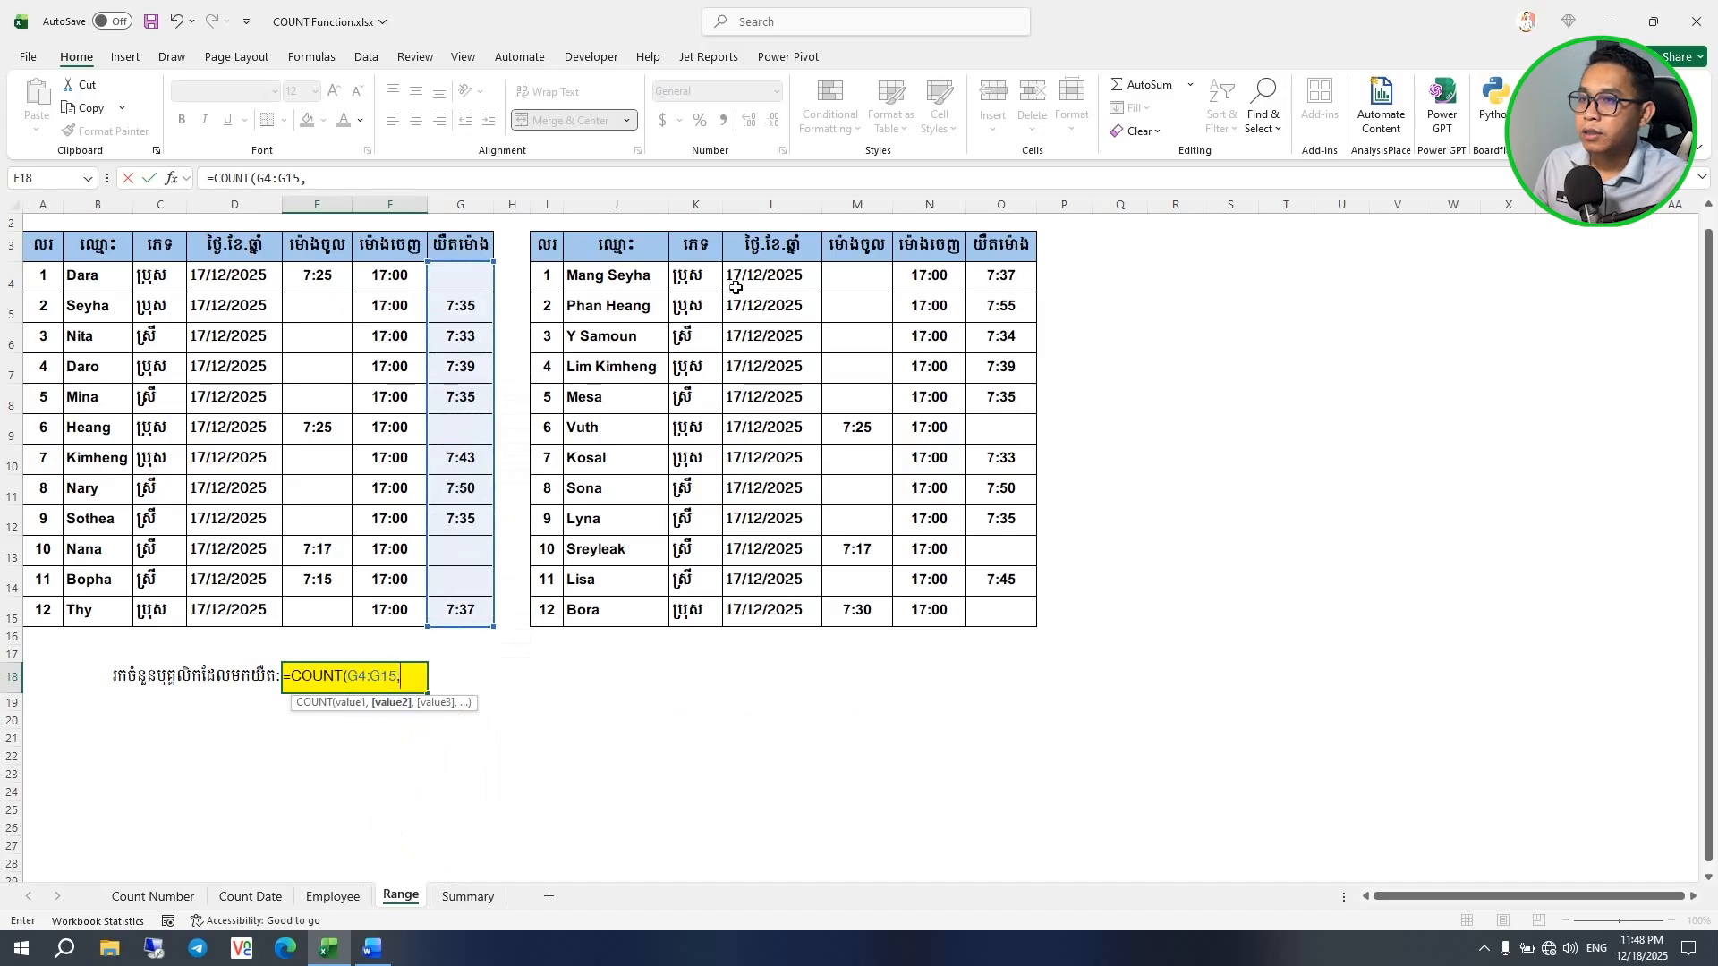
{"action": "left_click_drag", "start_coordinate": [1005, 275], "coordinate": [1009, 607]}
{"action": "type", "text": ")"}
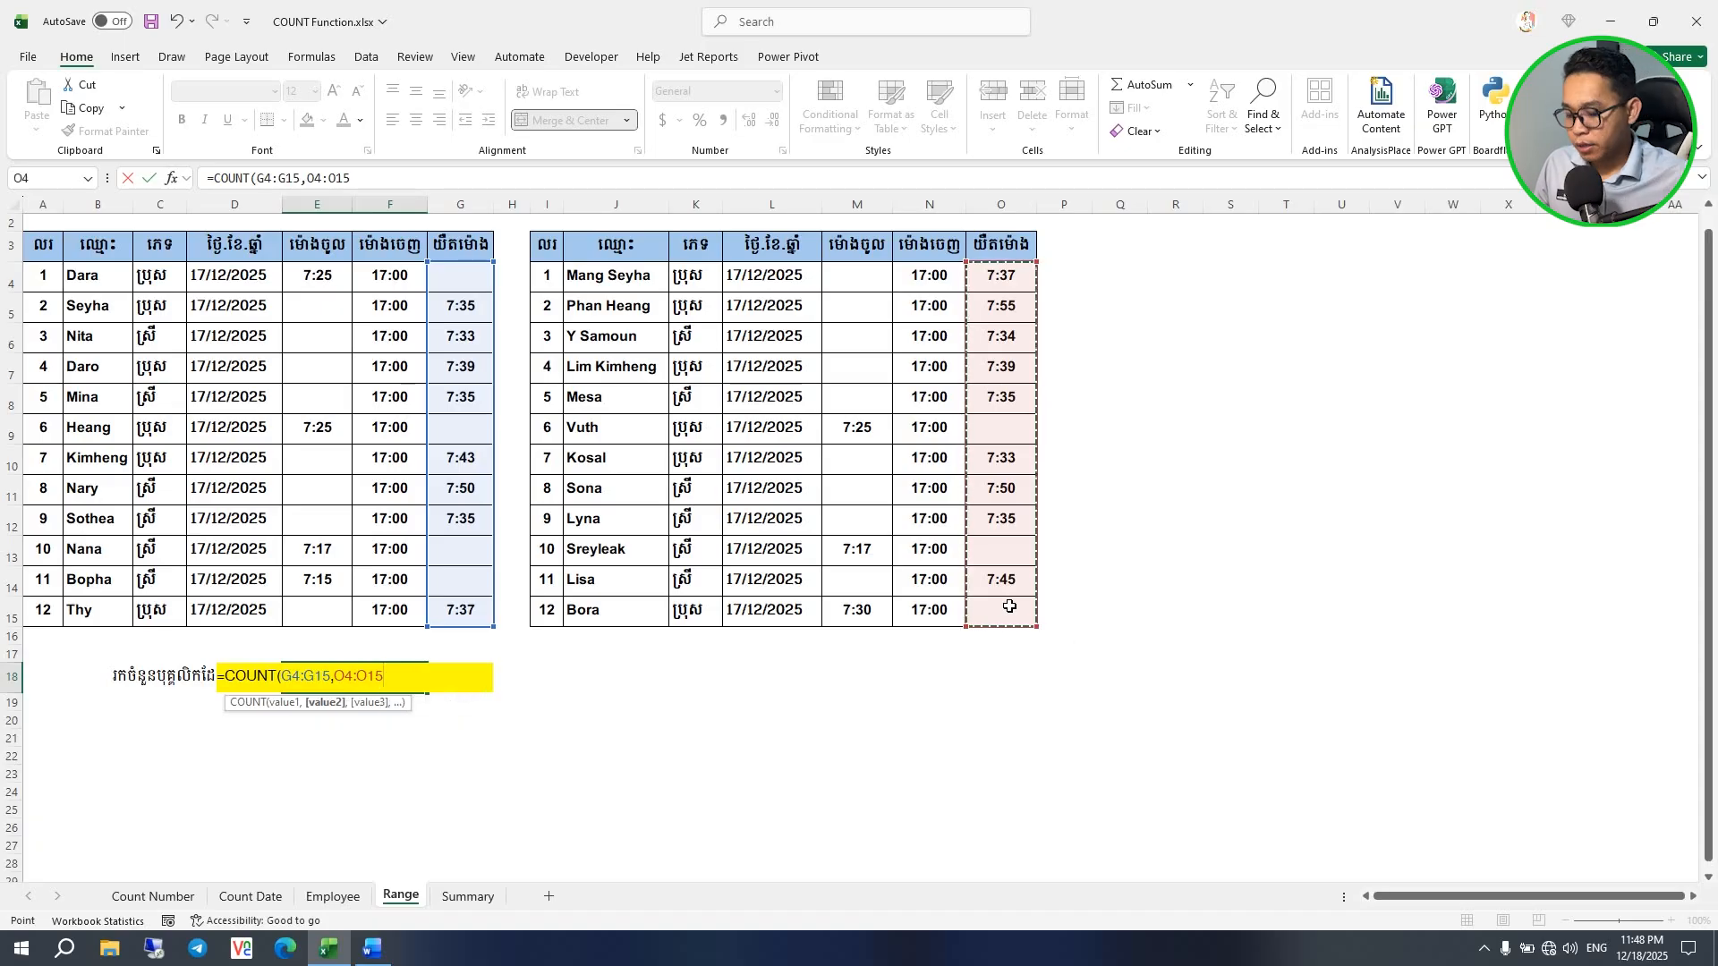
{"action": "key", "text": "Return"}
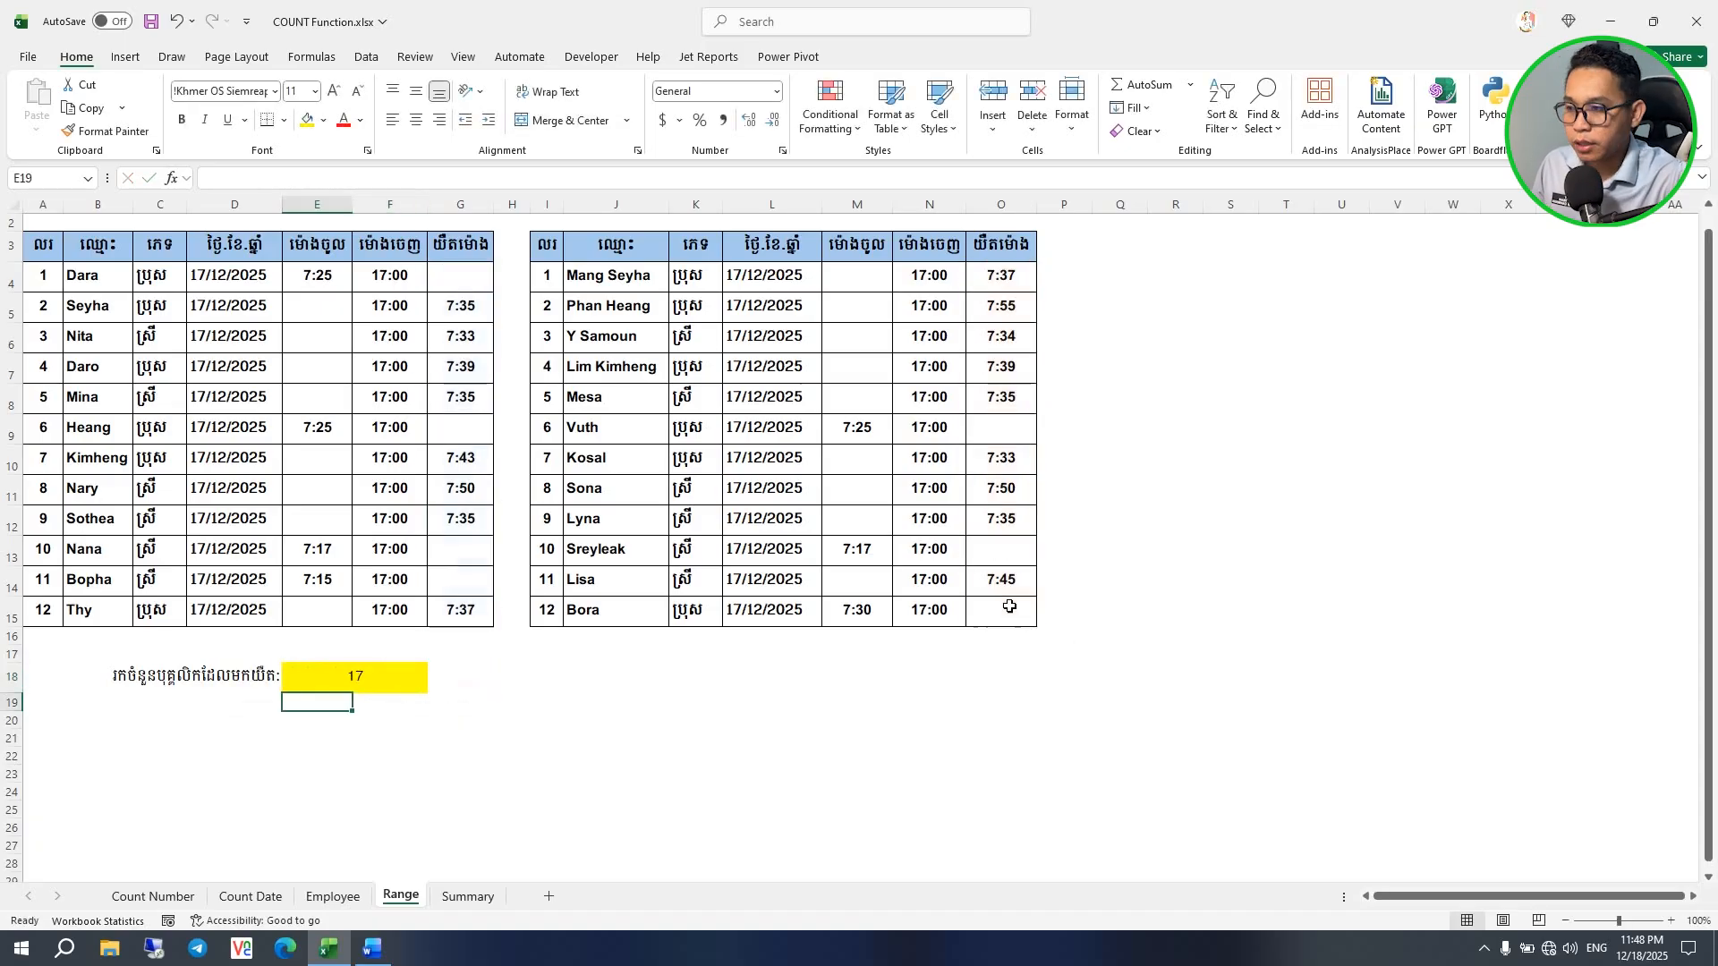
Step: Review the two-range COUNT formula in E18 alongside the rows of both attendance tables
{"action": "left_click", "coordinate": [357, 683]}
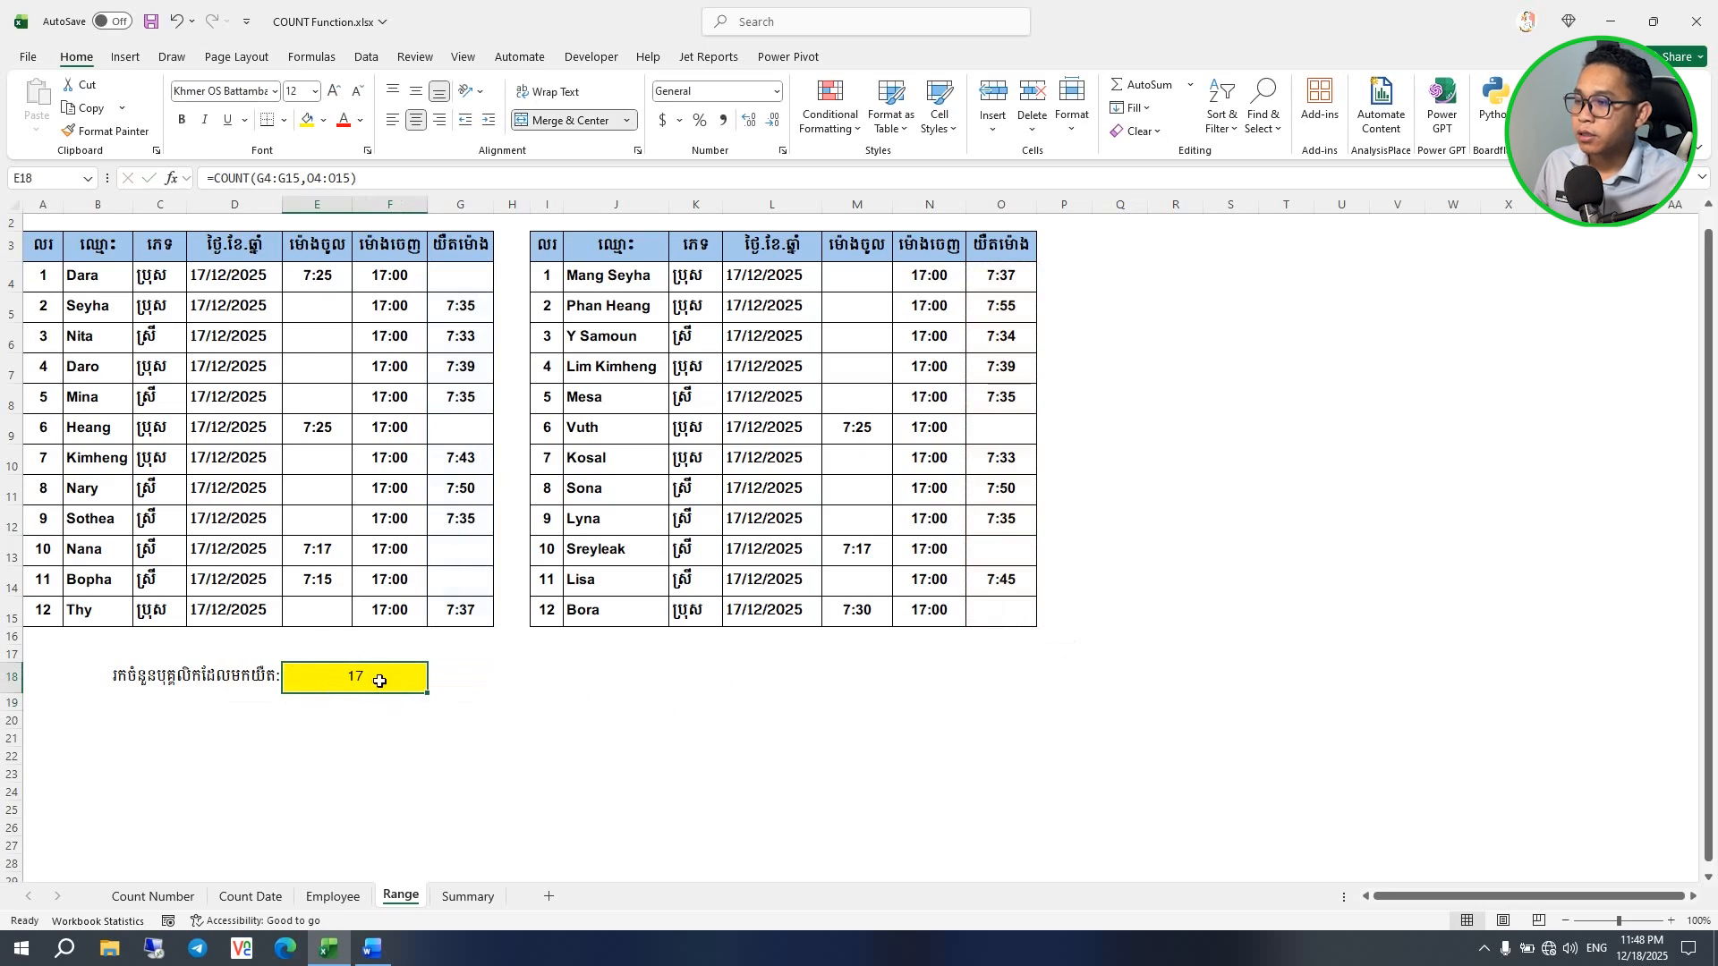
{"action": "left_click", "coordinate": [412, 575]}
{"action": "left_click", "coordinate": [695, 522]}
{"action": "left_click", "coordinate": [403, 497]}
{"action": "left_click_drag", "start_coordinate": [729, 514], "coordinate": [711, 517]}
{"action": "left_click", "coordinate": [404, 538]}
{"action": "left_click", "coordinate": [792, 518]}
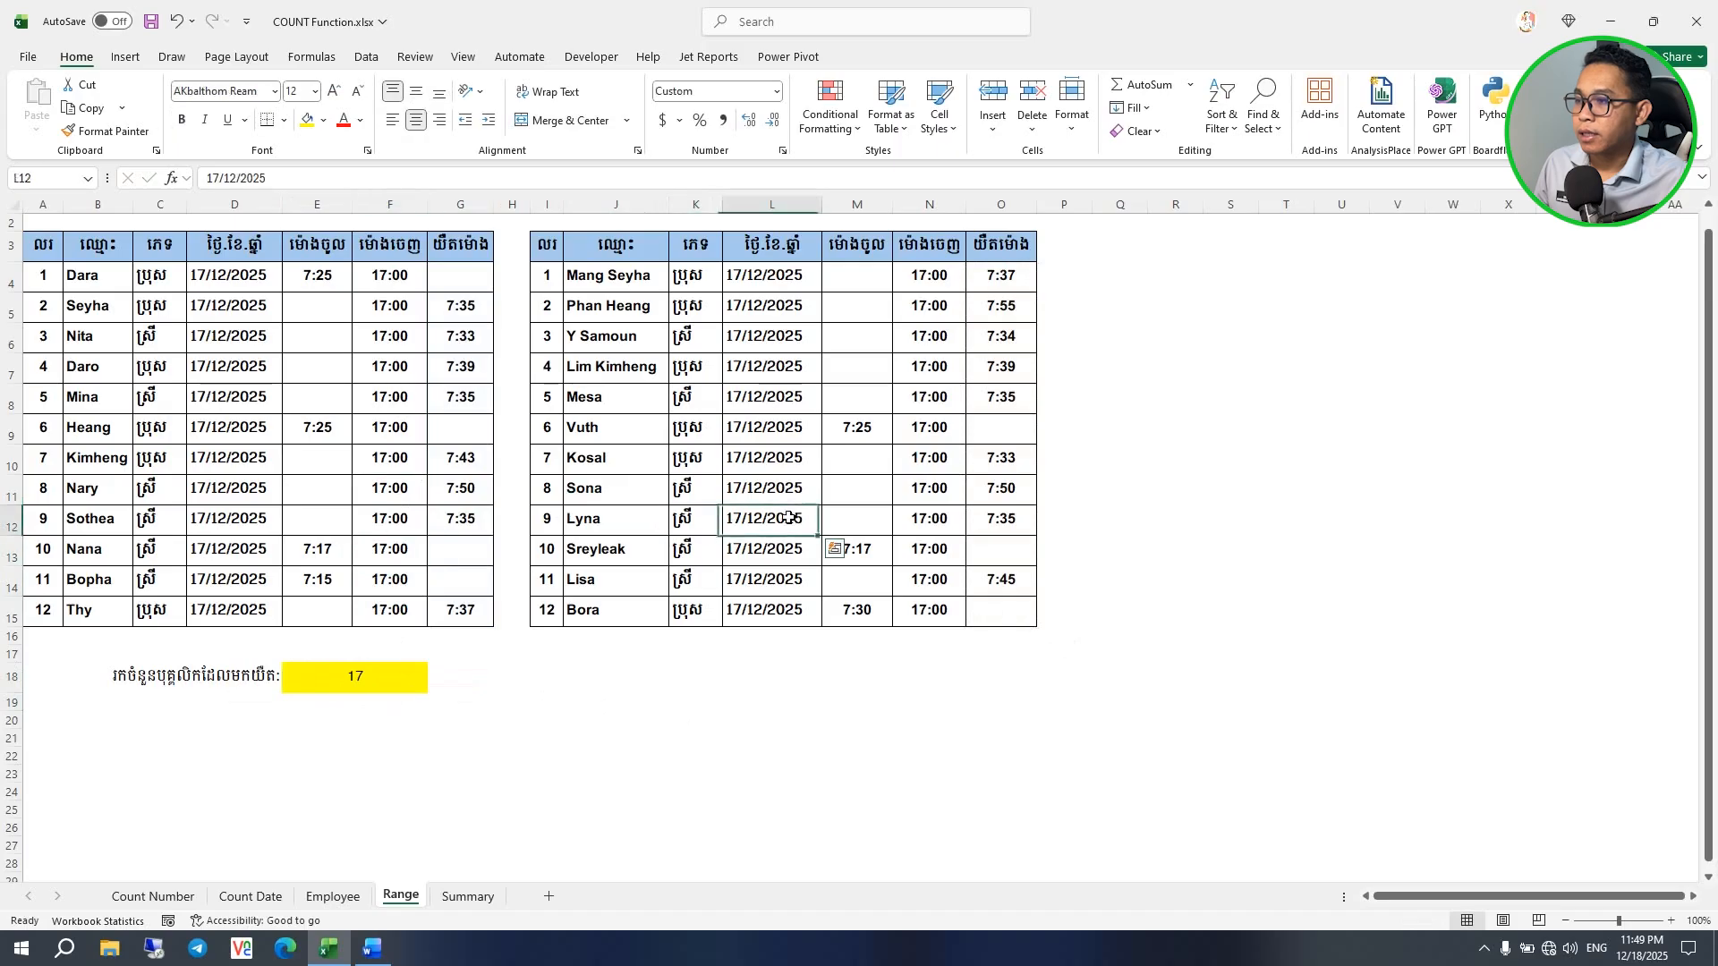
{"action": "left_click", "coordinate": [381, 677]}
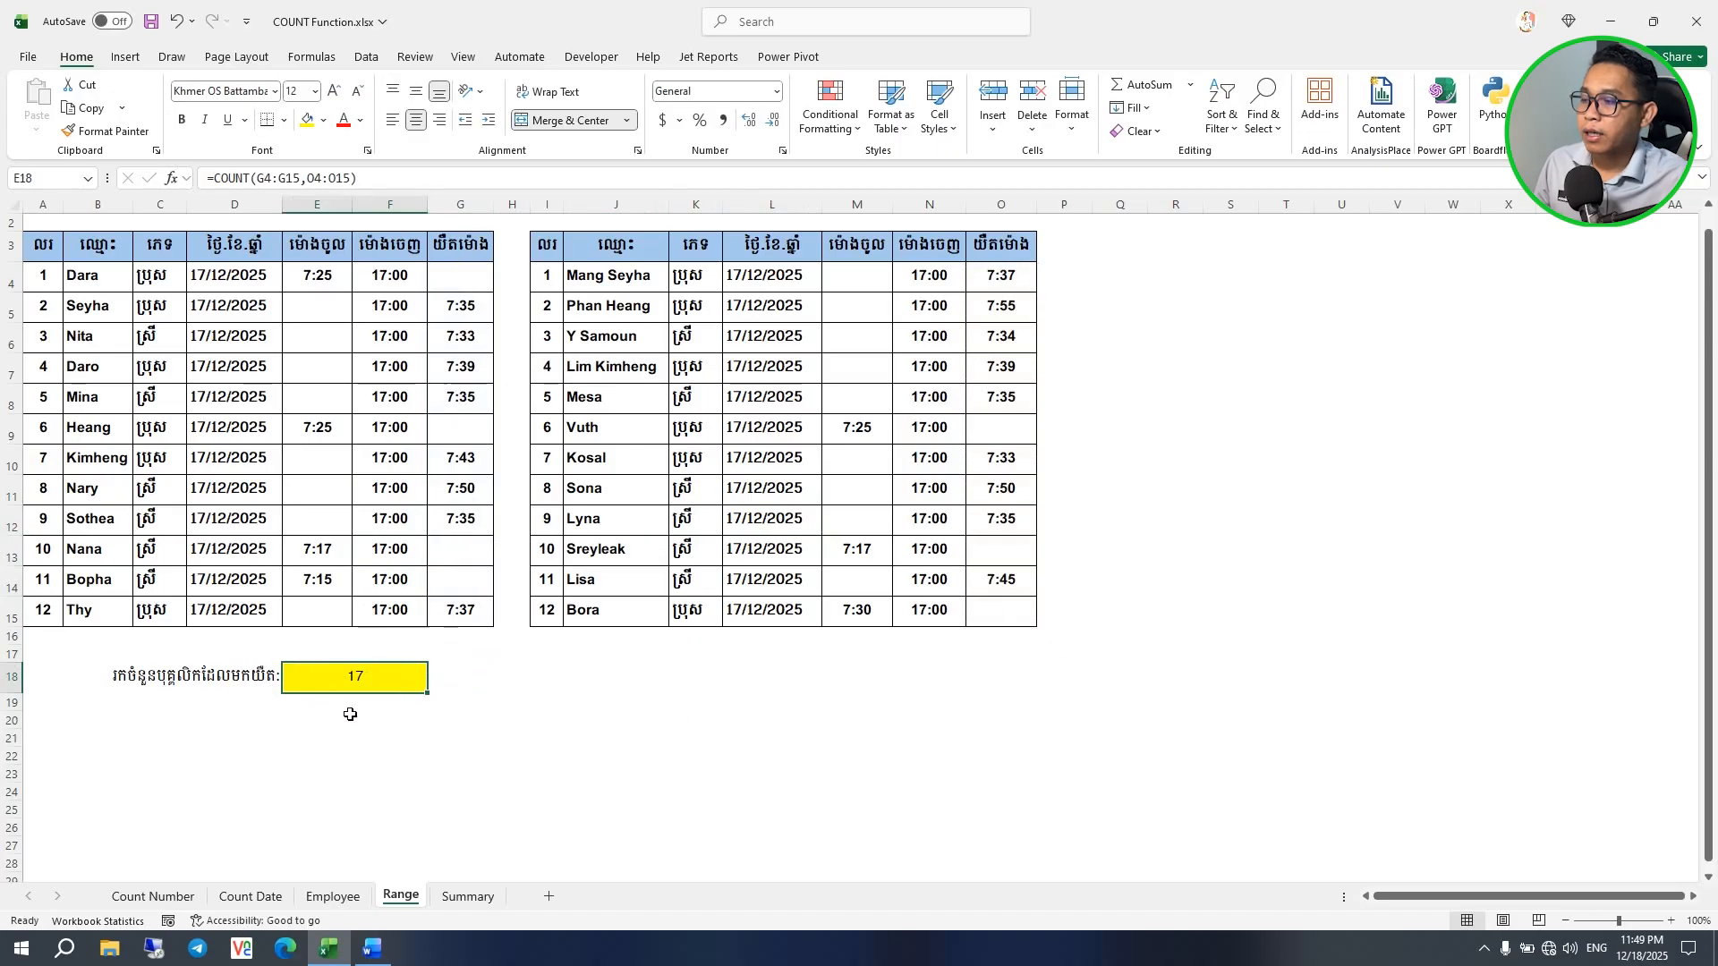
{"action": "left_click", "coordinate": [394, 309]}
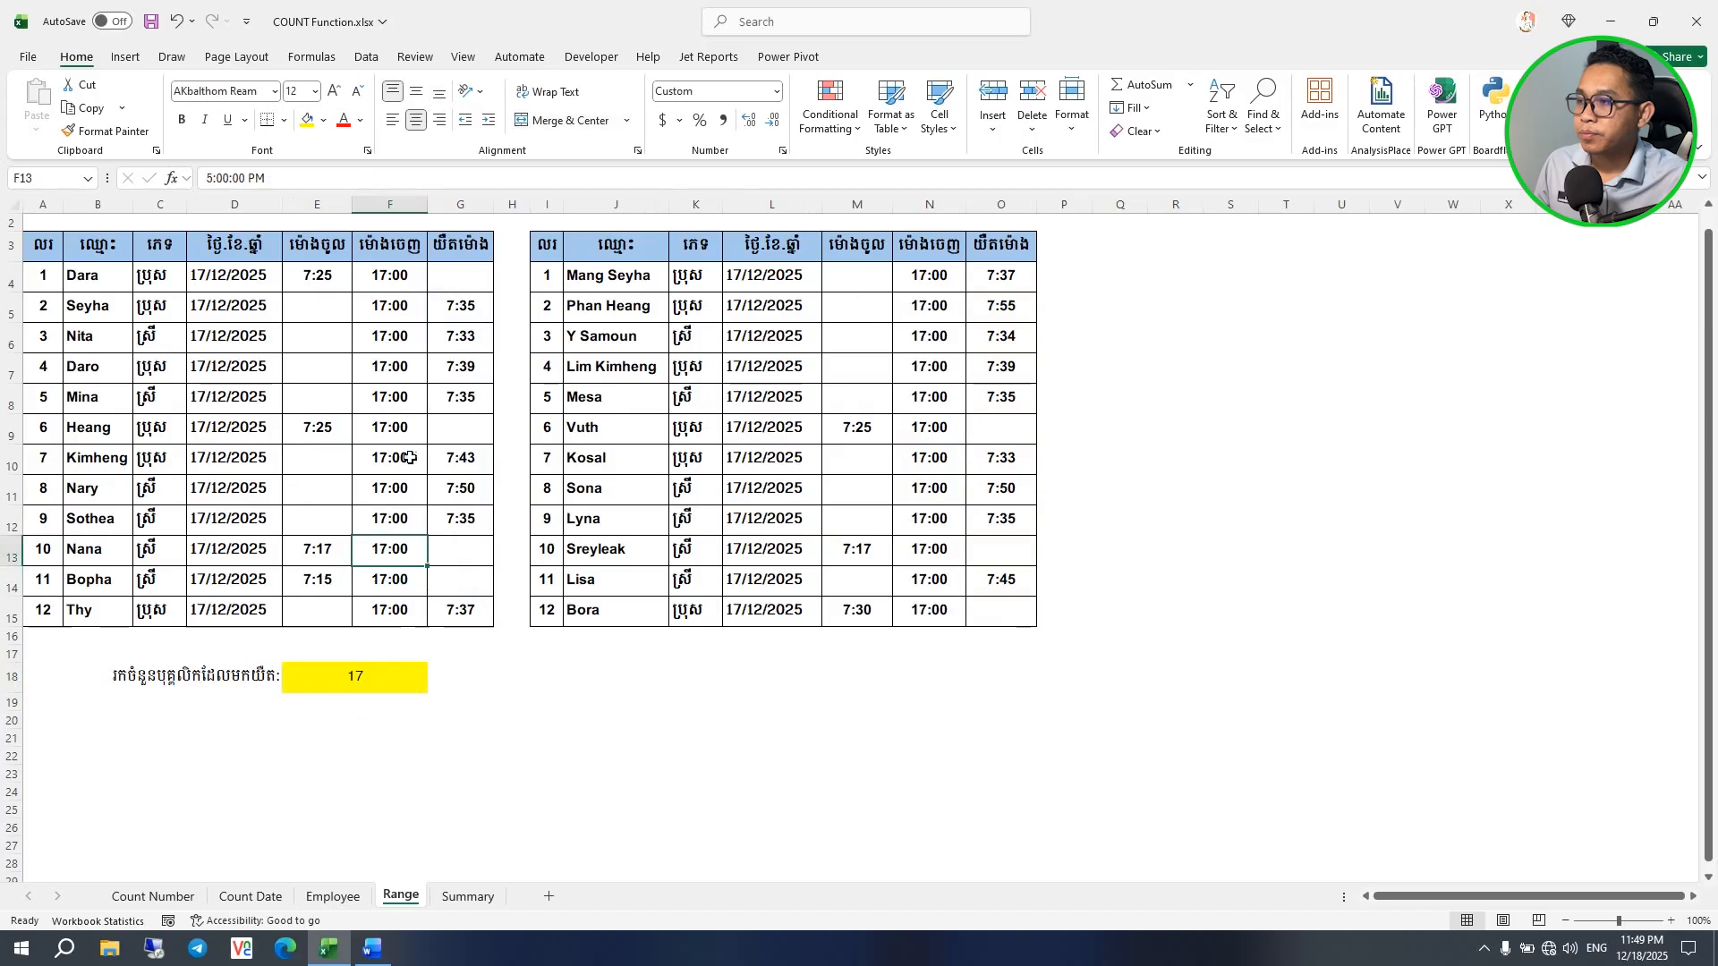
Step: Open the Summary sheet and look over the mixed values in column B and the yellow result cell E4
{"action": "left_click", "coordinate": [467, 897]}
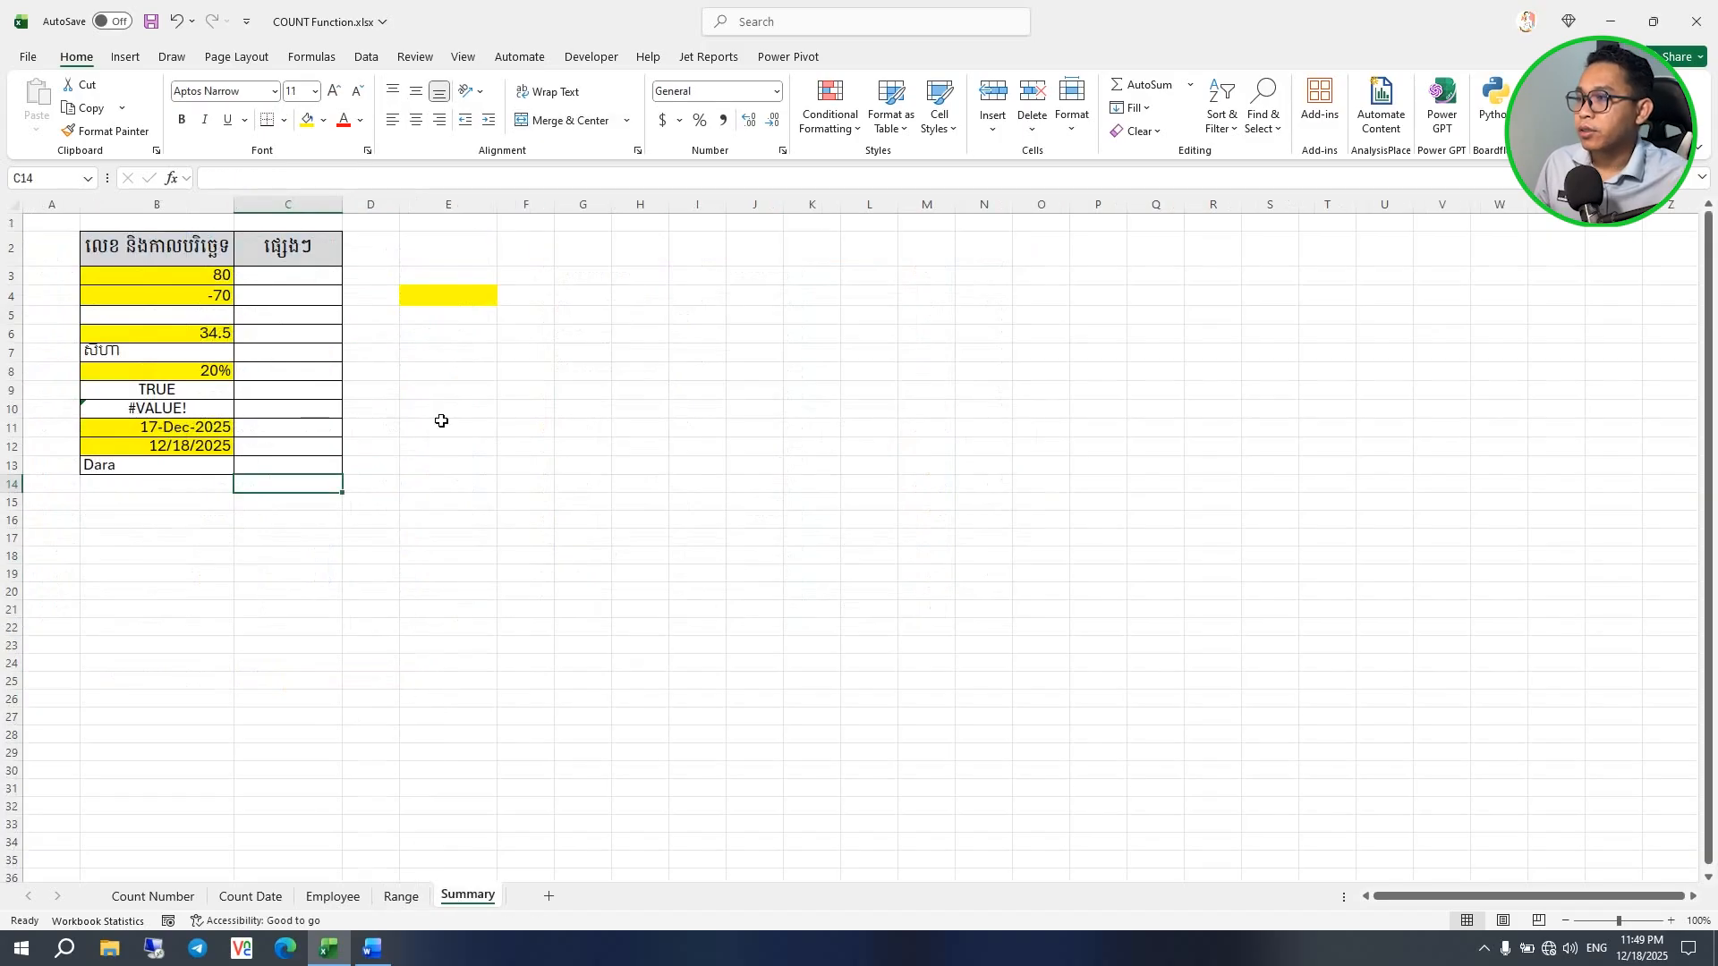
{"action": "left_click_drag", "start_coordinate": [441, 422], "coordinate": [439, 410]}
{"action": "left_click", "coordinate": [438, 292]}
{"action": "left_click", "coordinate": [437, 485]}
{"action": "left_click_drag", "start_coordinate": [416, 329], "coordinate": [432, 314]}
{"action": "left_click", "coordinate": [449, 294]}
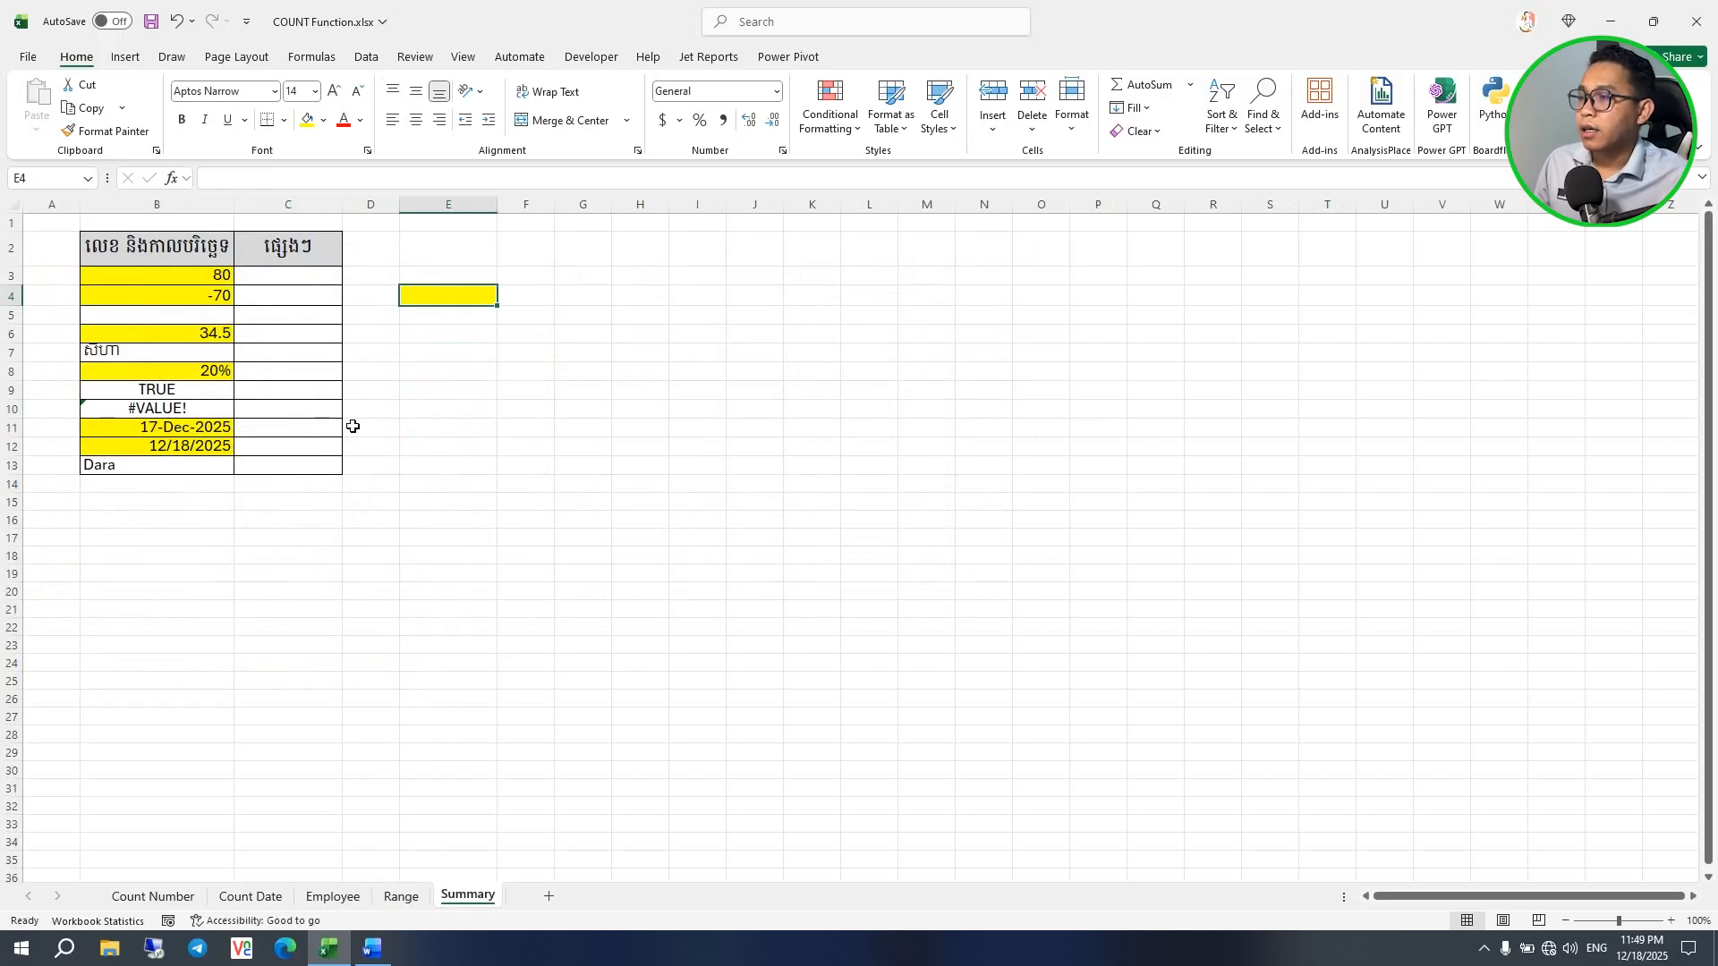
{"action": "left_click", "coordinate": [444, 356]}
Step: Count the numeric and date values of column B in cell E4 with =COUNT(B3:B13)
{"action": "left_click", "coordinate": [410, 301]}
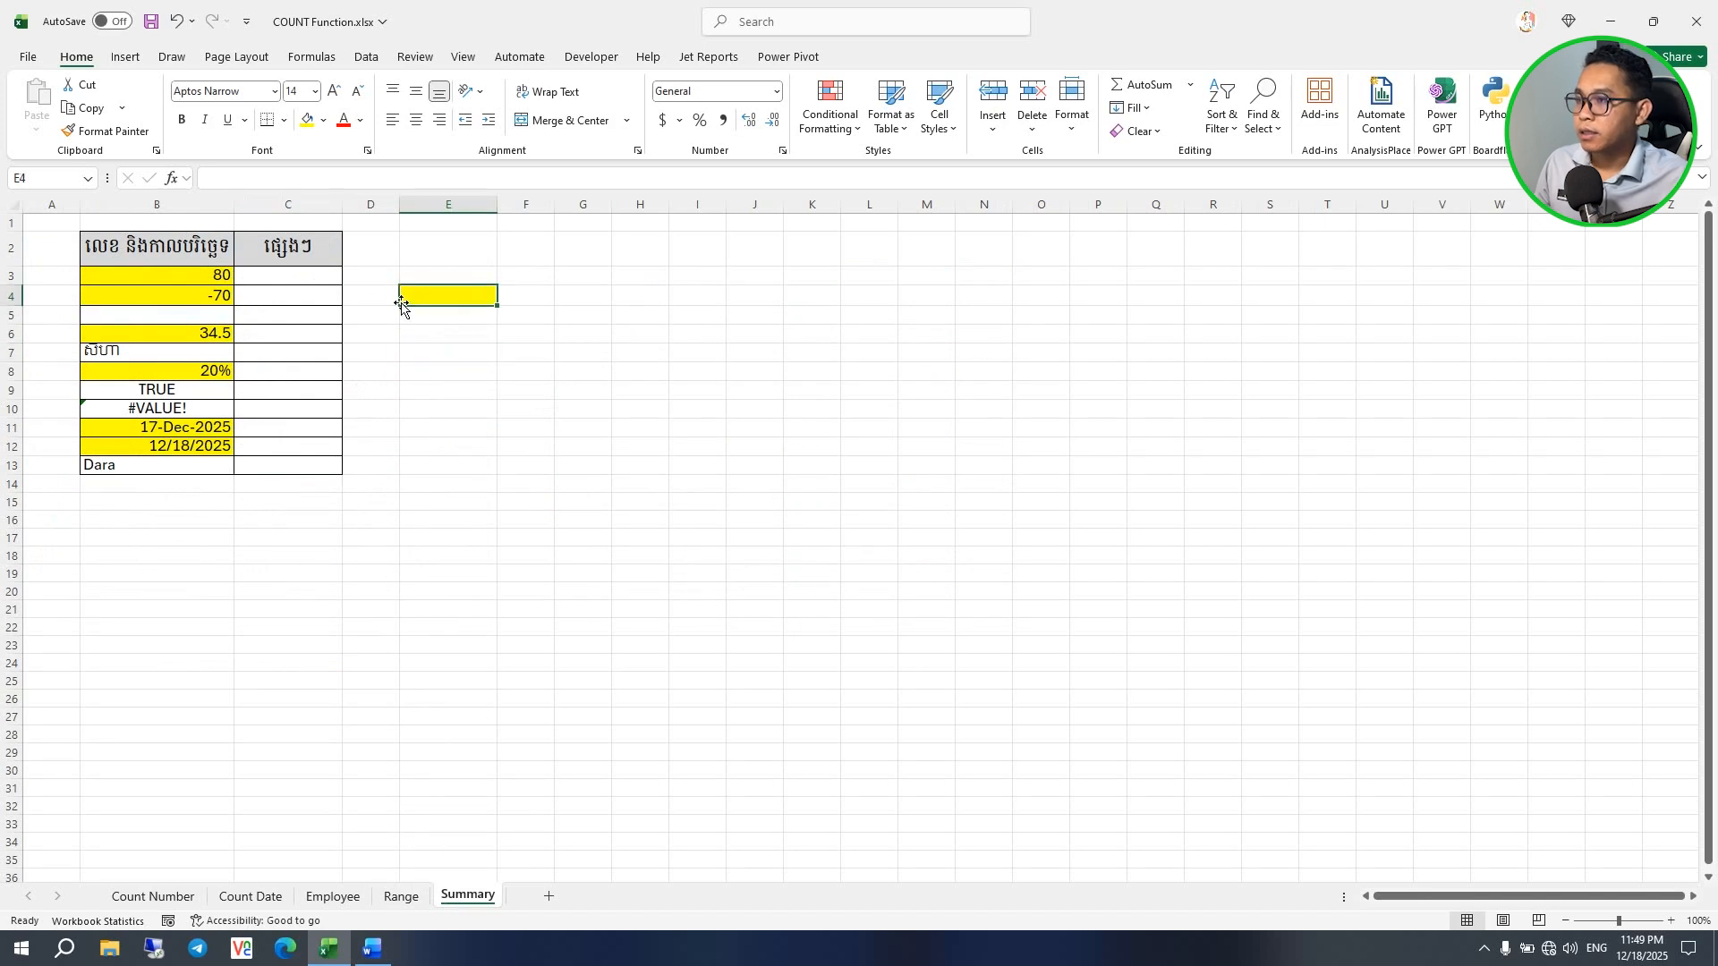
{"action": "type", "text": "=co"}
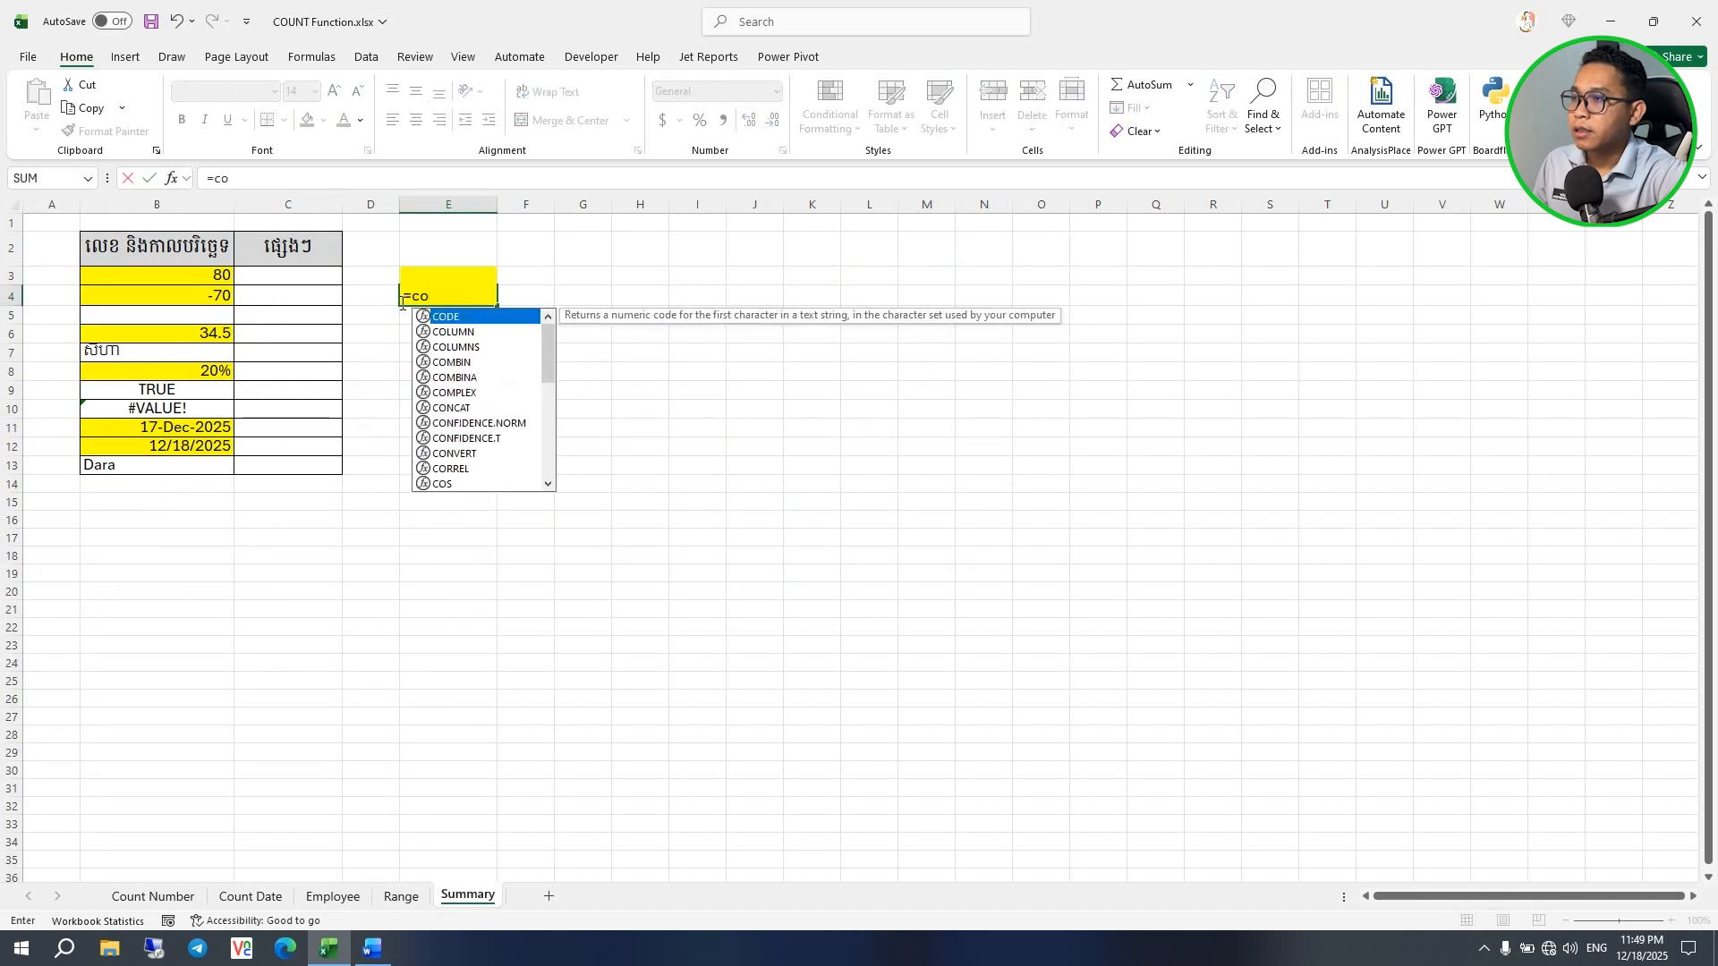
{"action": "type", "text": "unt"}
{"action": "key", "text": "Tab"}
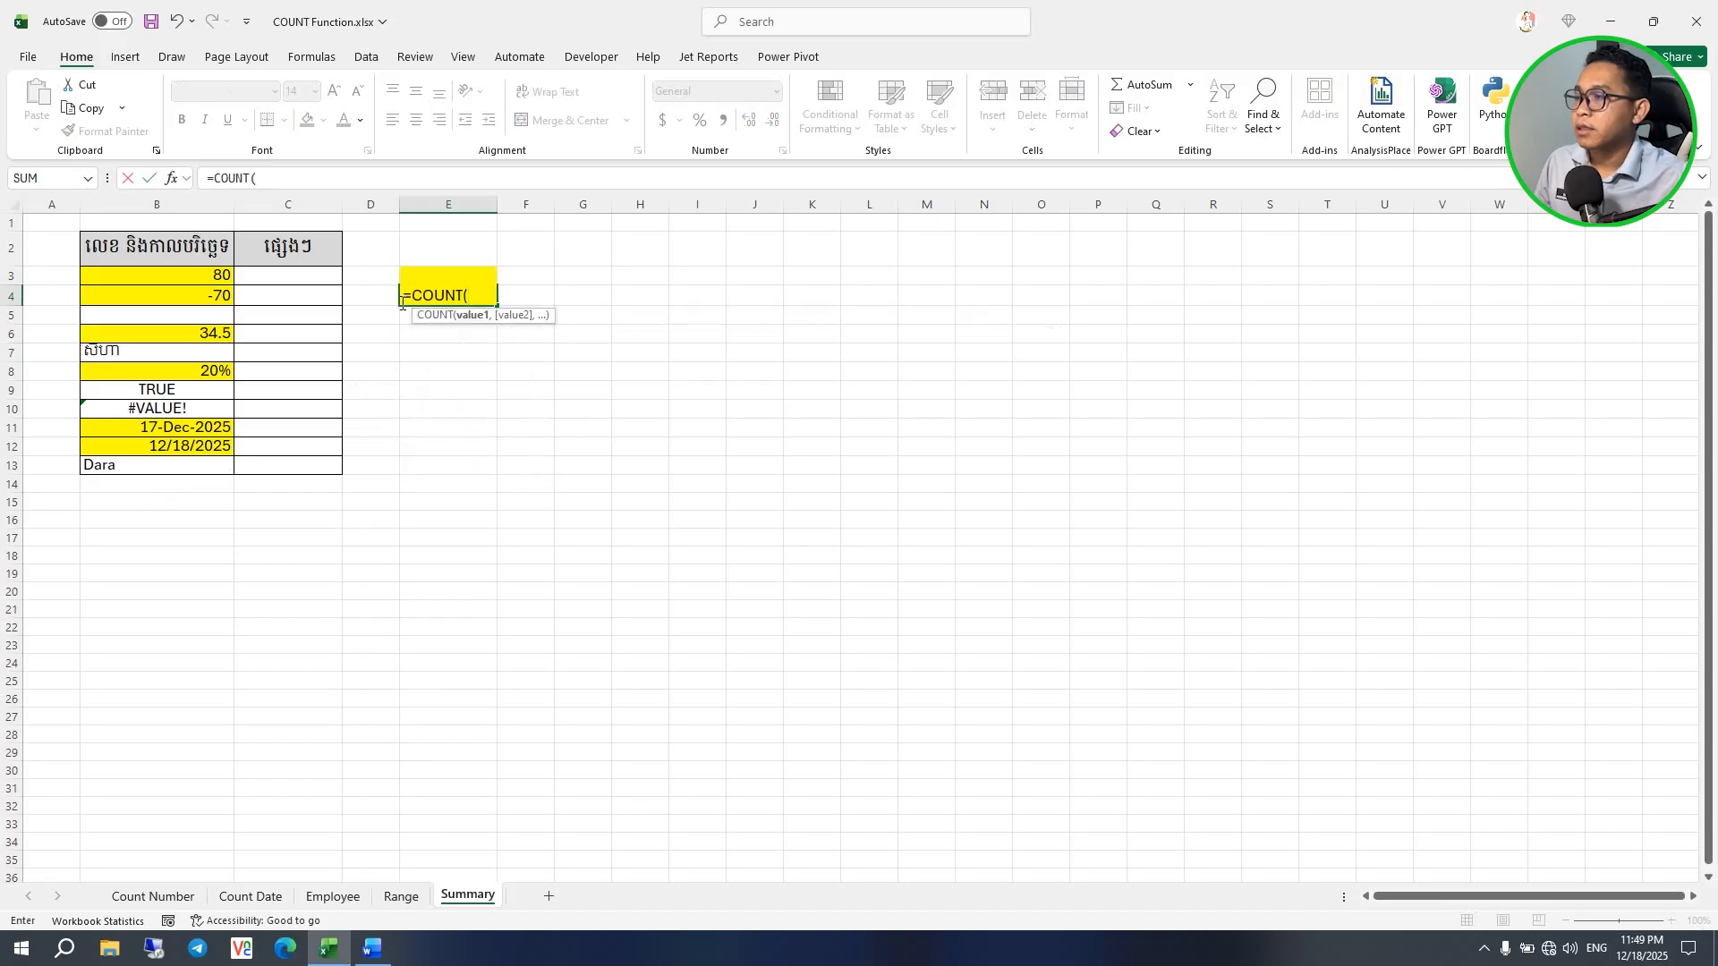
{"action": "left_click_drag", "start_coordinate": [160, 275], "coordinate": [159, 461]}
{"action": "key", "text": "Return"}
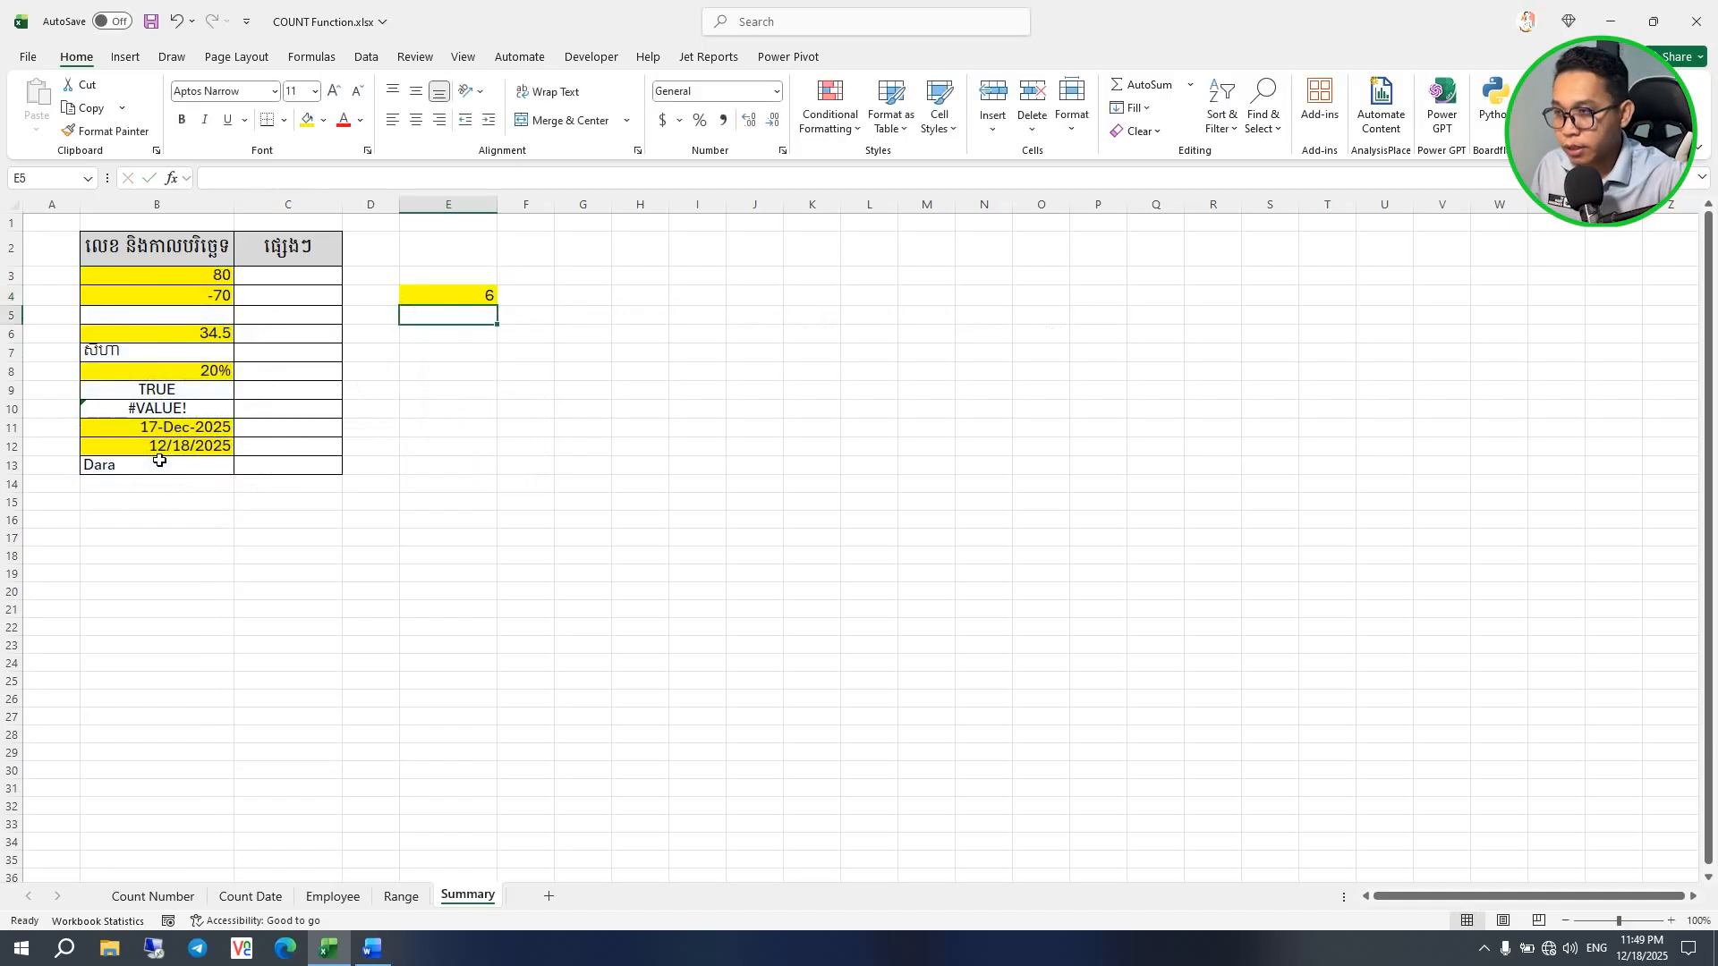
Step: Check the COUNT formula in E4 against the yellow number and date cells B3, B4, B6, B8, B11 and B12
{"action": "left_click", "coordinate": [477, 298]}
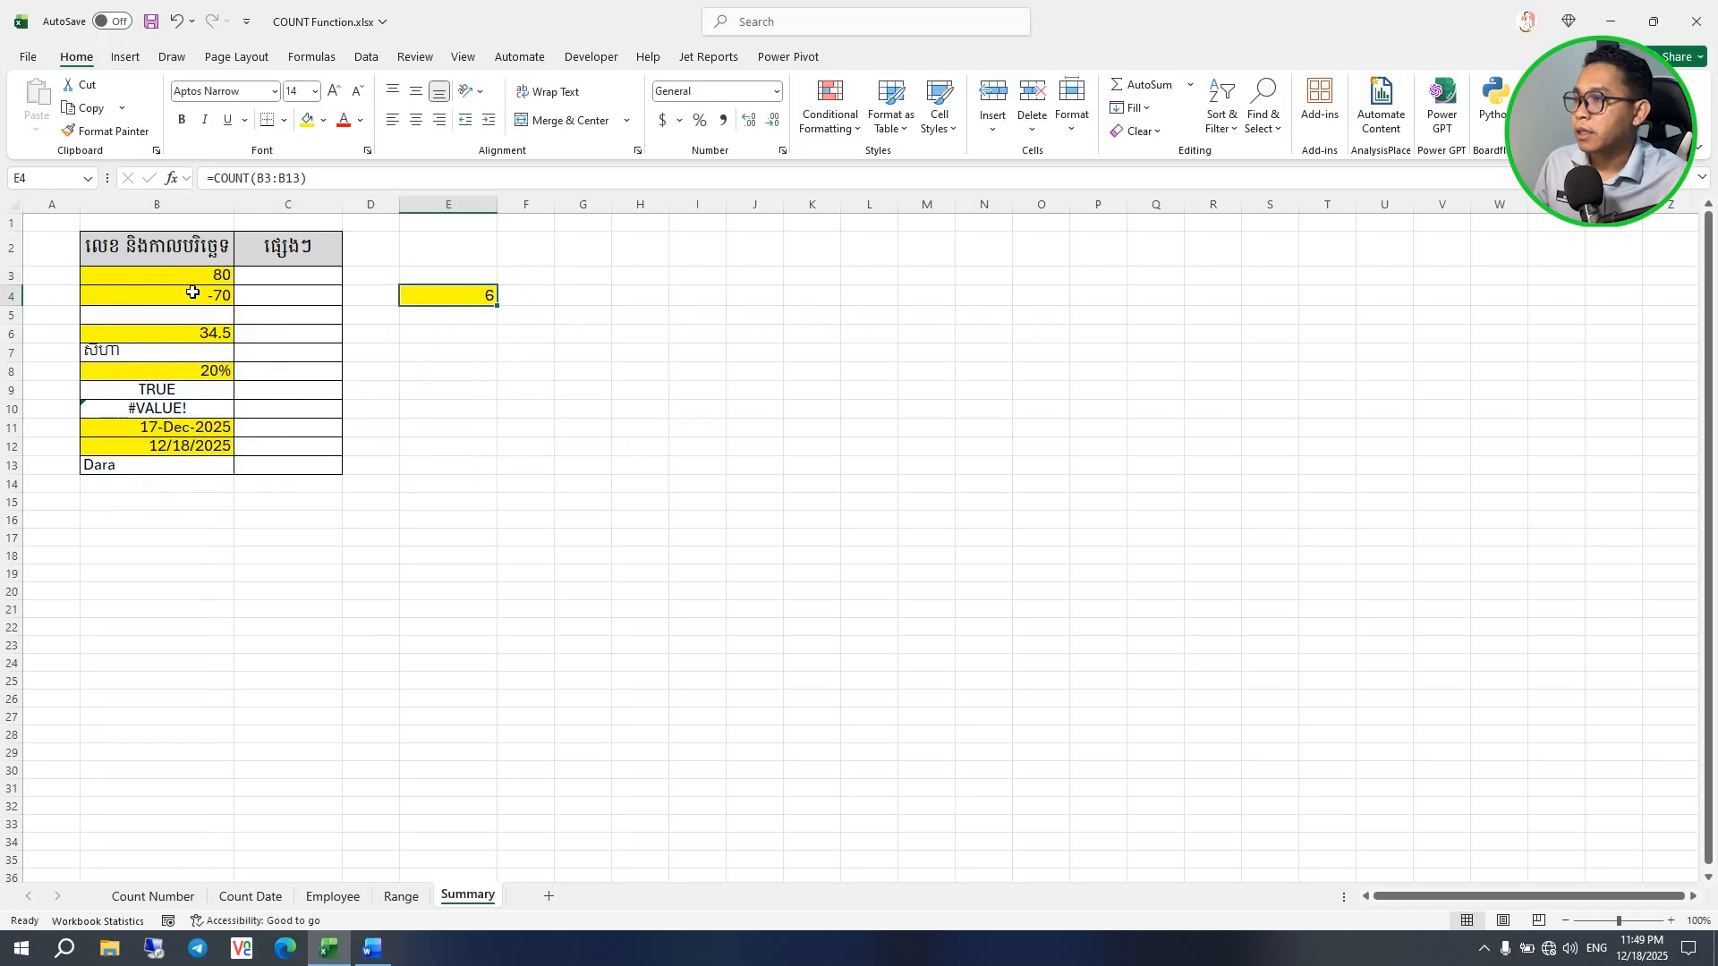
{"action": "left_click", "coordinate": [193, 281]}
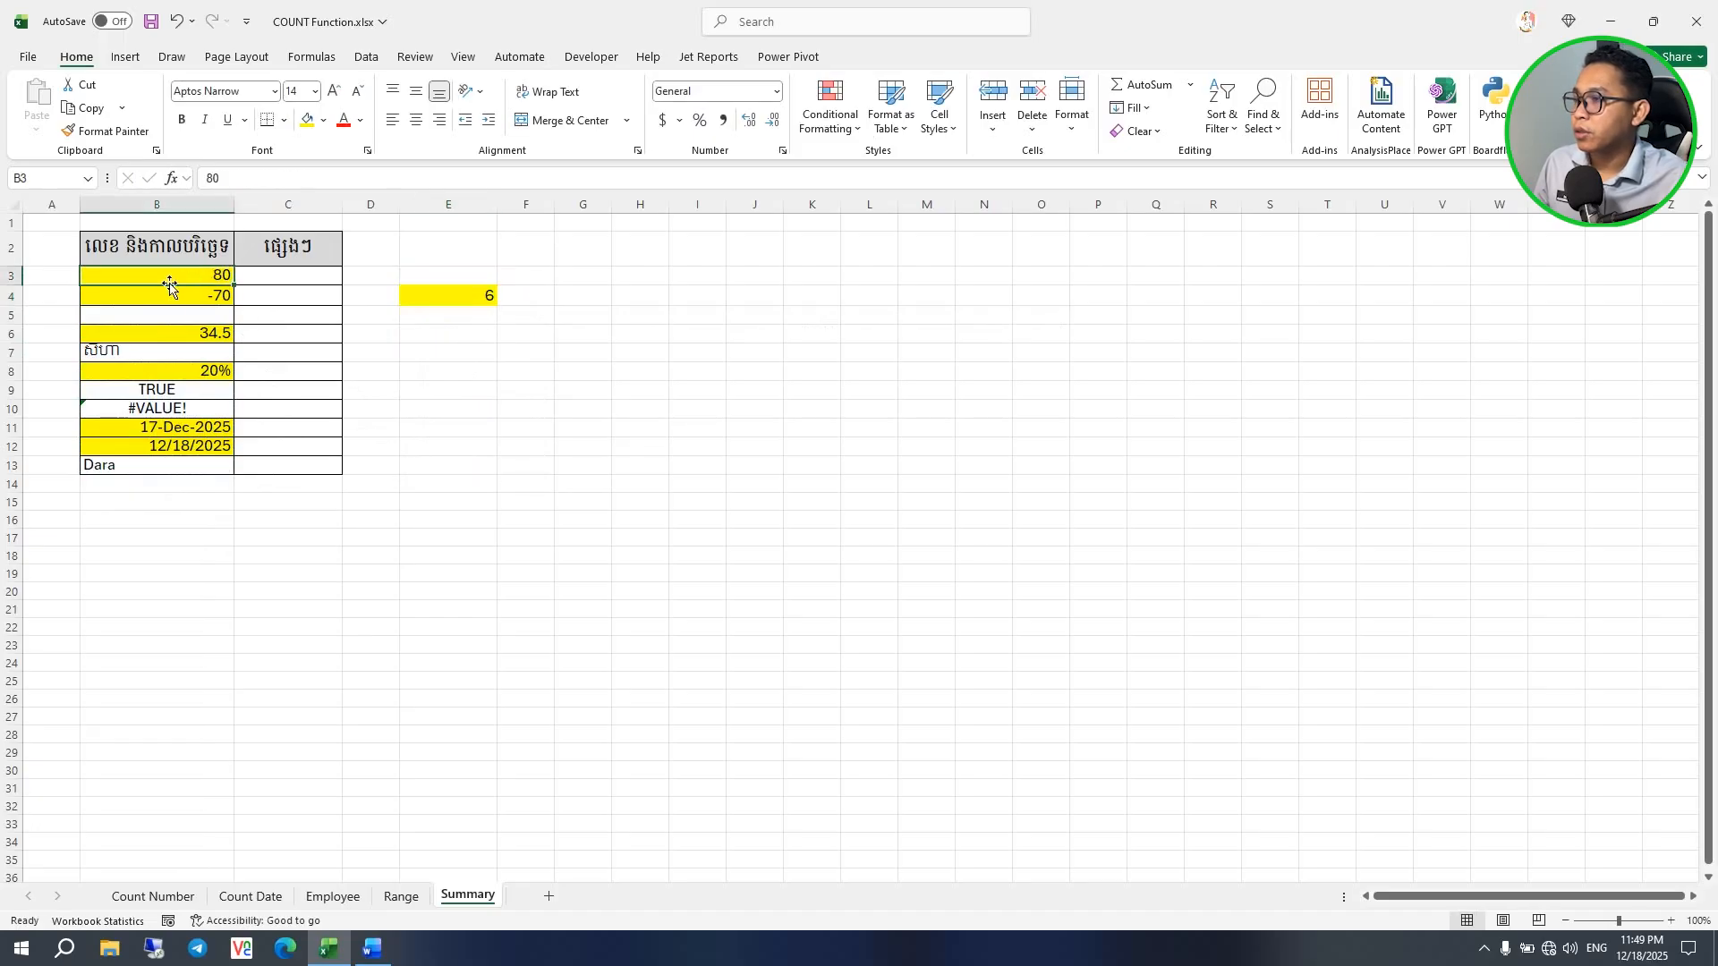
{"action": "left_click", "coordinate": [207, 297]}
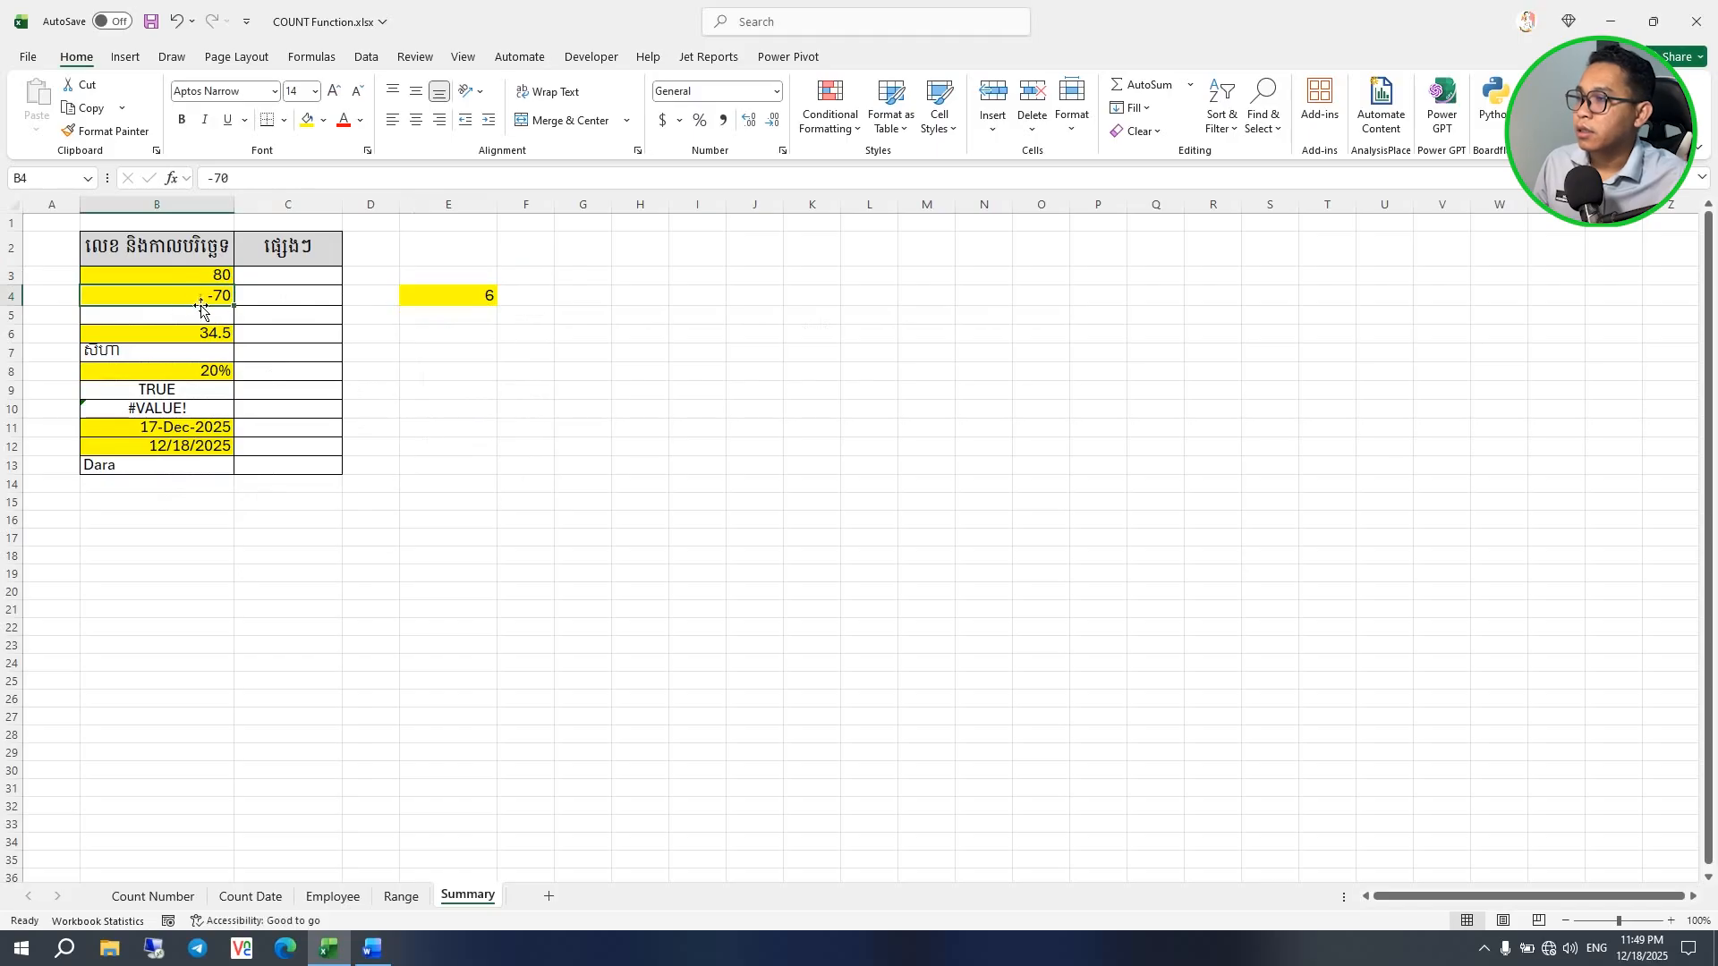
{"action": "left_click", "coordinate": [205, 333]}
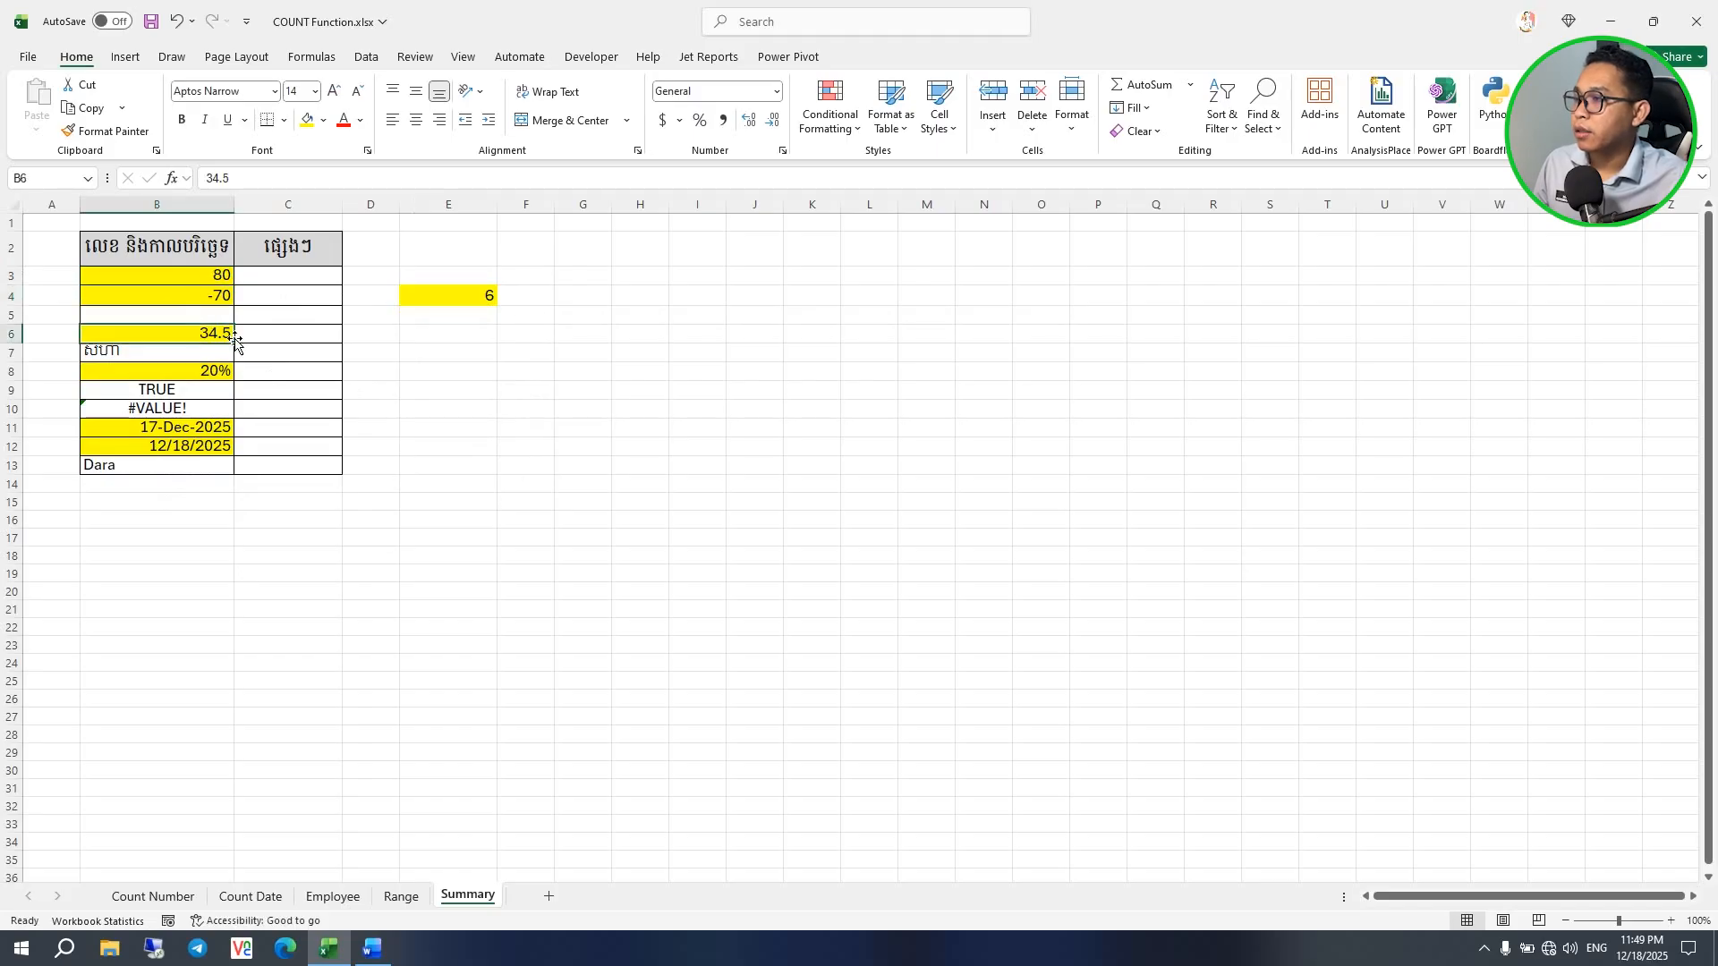
{"action": "left_click", "coordinate": [220, 376]}
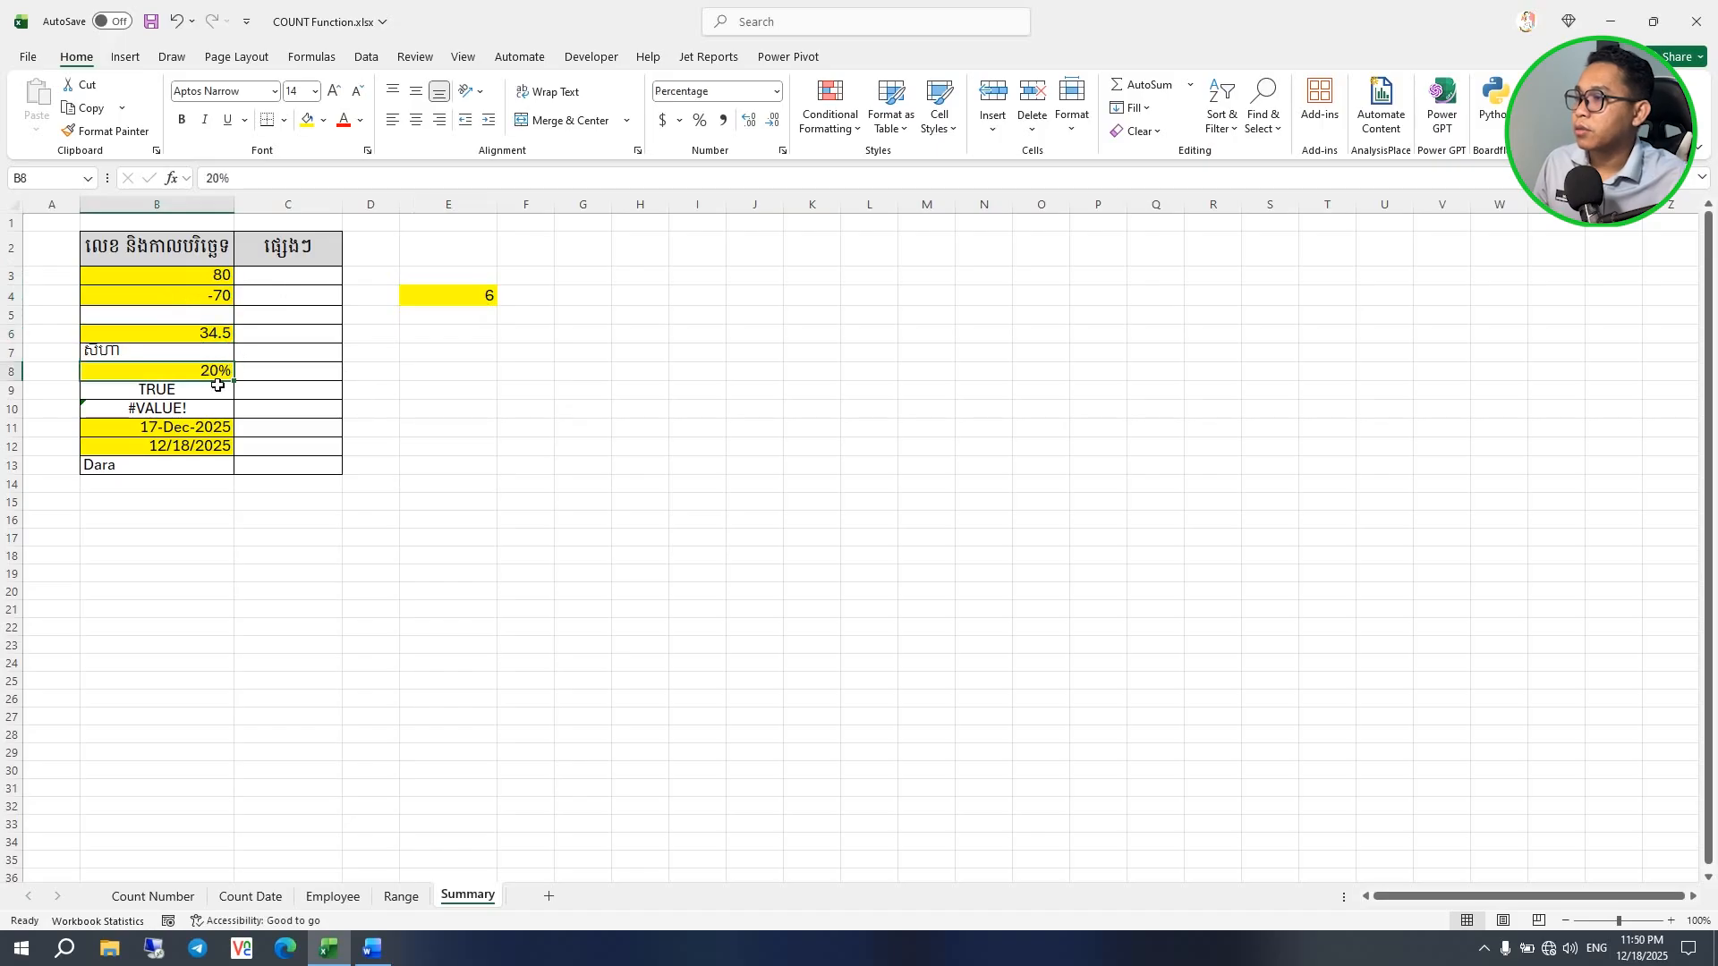
{"action": "left_click", "coordinate": [215, 428]}
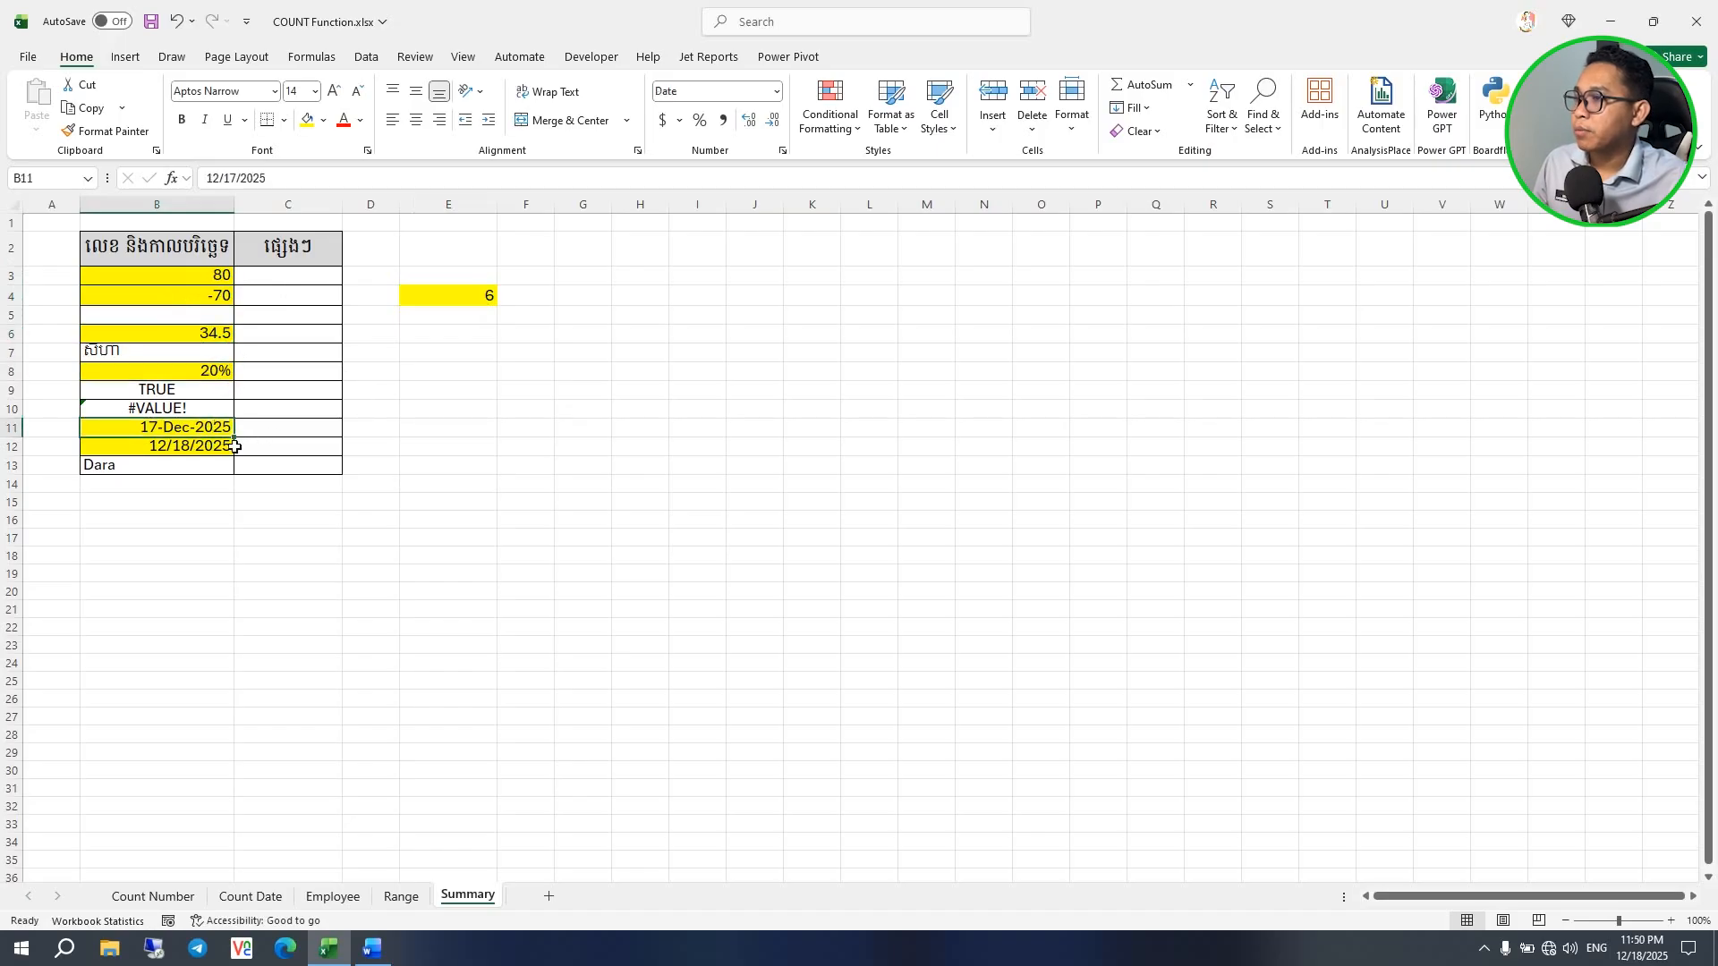
{"action": "left_click", "coordinate": [176, 449]}
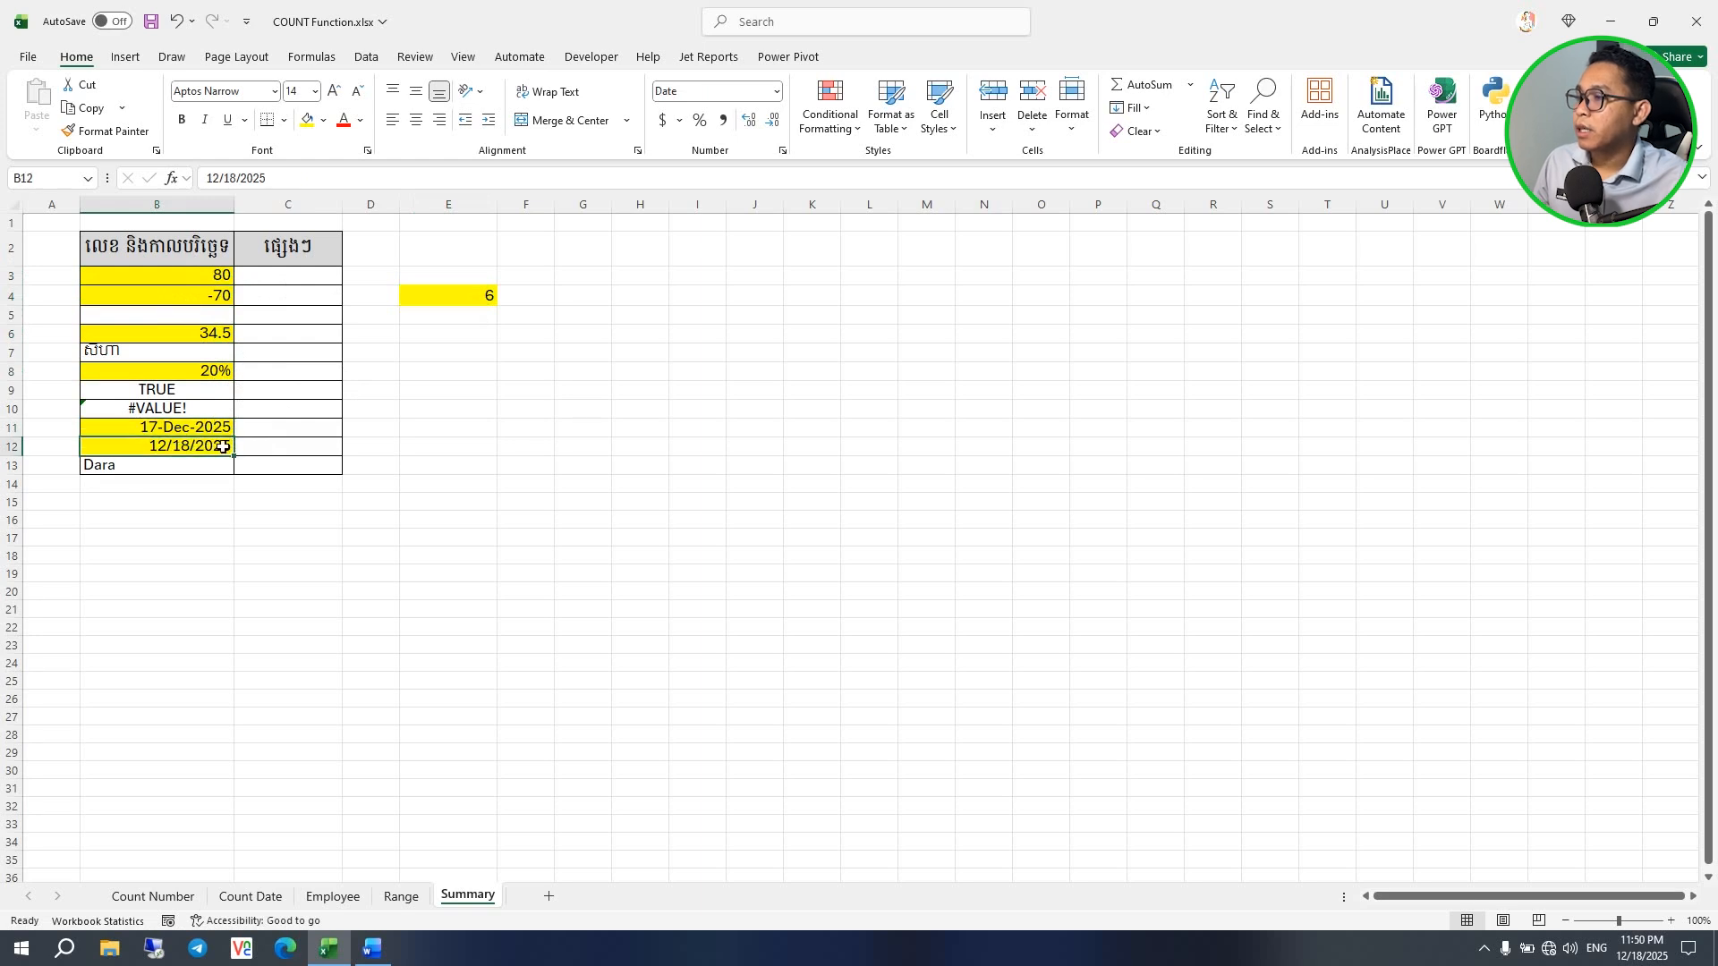
{"action": "left_click", "coordinate": [187, 430]}
{"action": "left_click", "coordinate": [185, 445]}
{"action": "left_click", "coordinate": [189, 425]}
{"action": "left_click", "coordinate": [192, 447]}
Step: Examine the unhighlighted cells of column B: blank B5, text in B7 and B13, logical value in B9 and error in B10
{"action": "left_click", "coordinate": [177, 318]}
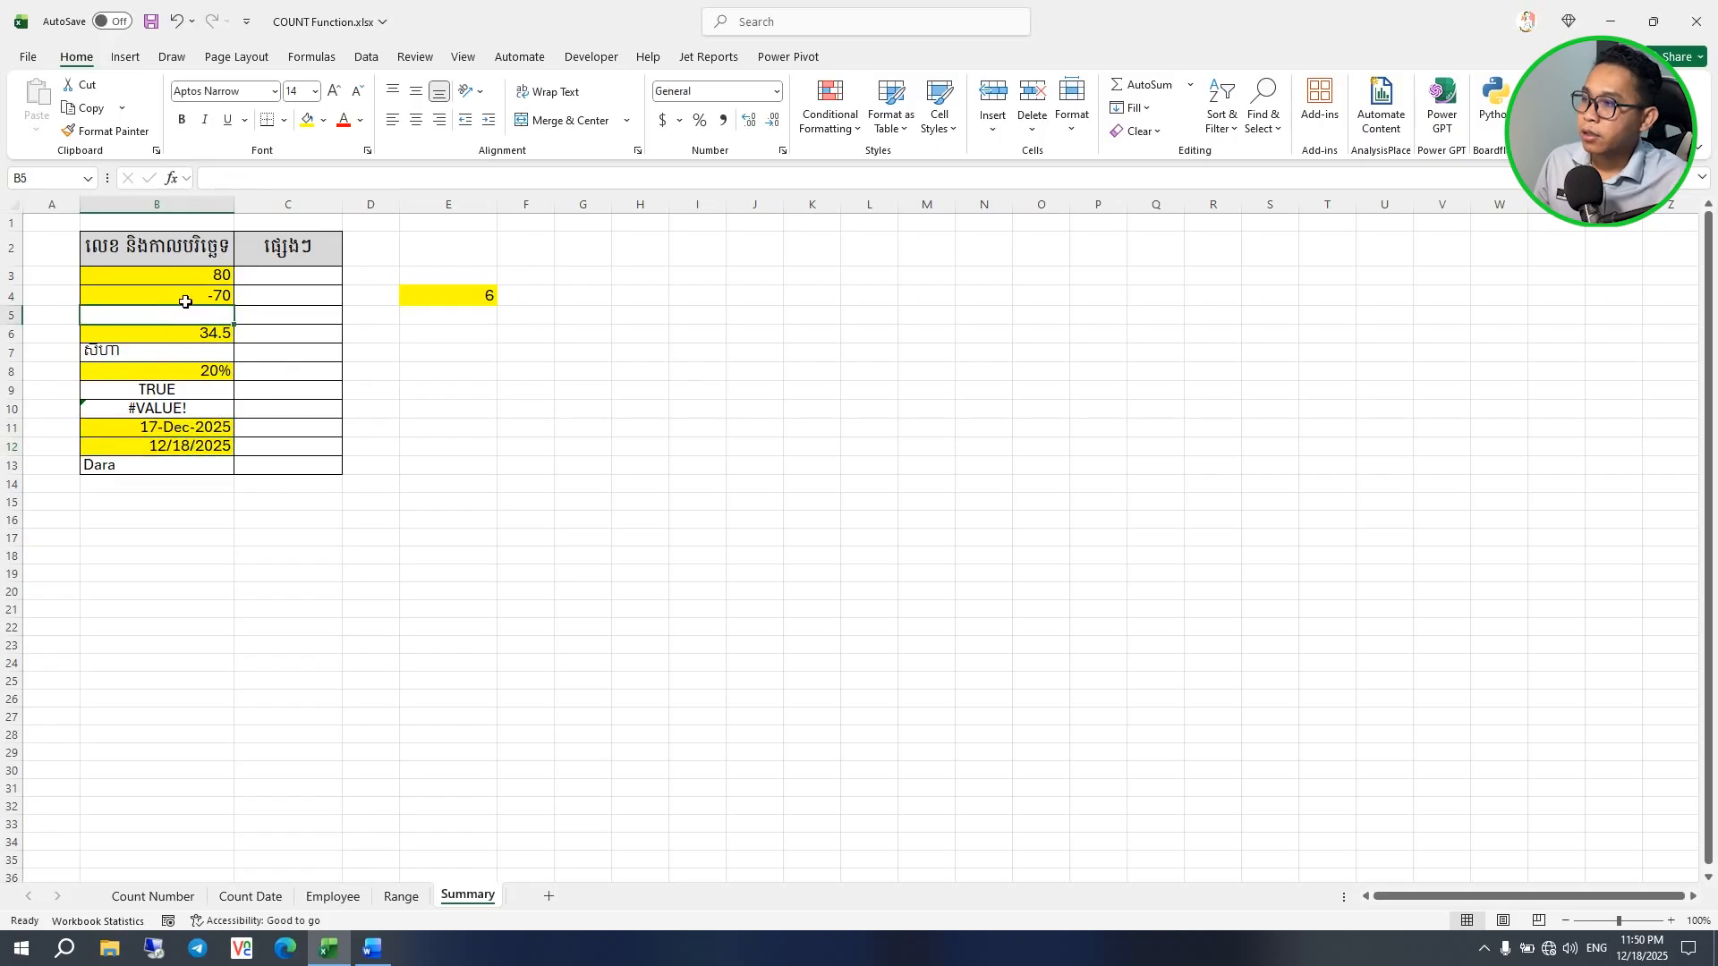
{"action": "left_click", "coordinate": [172, 356]}
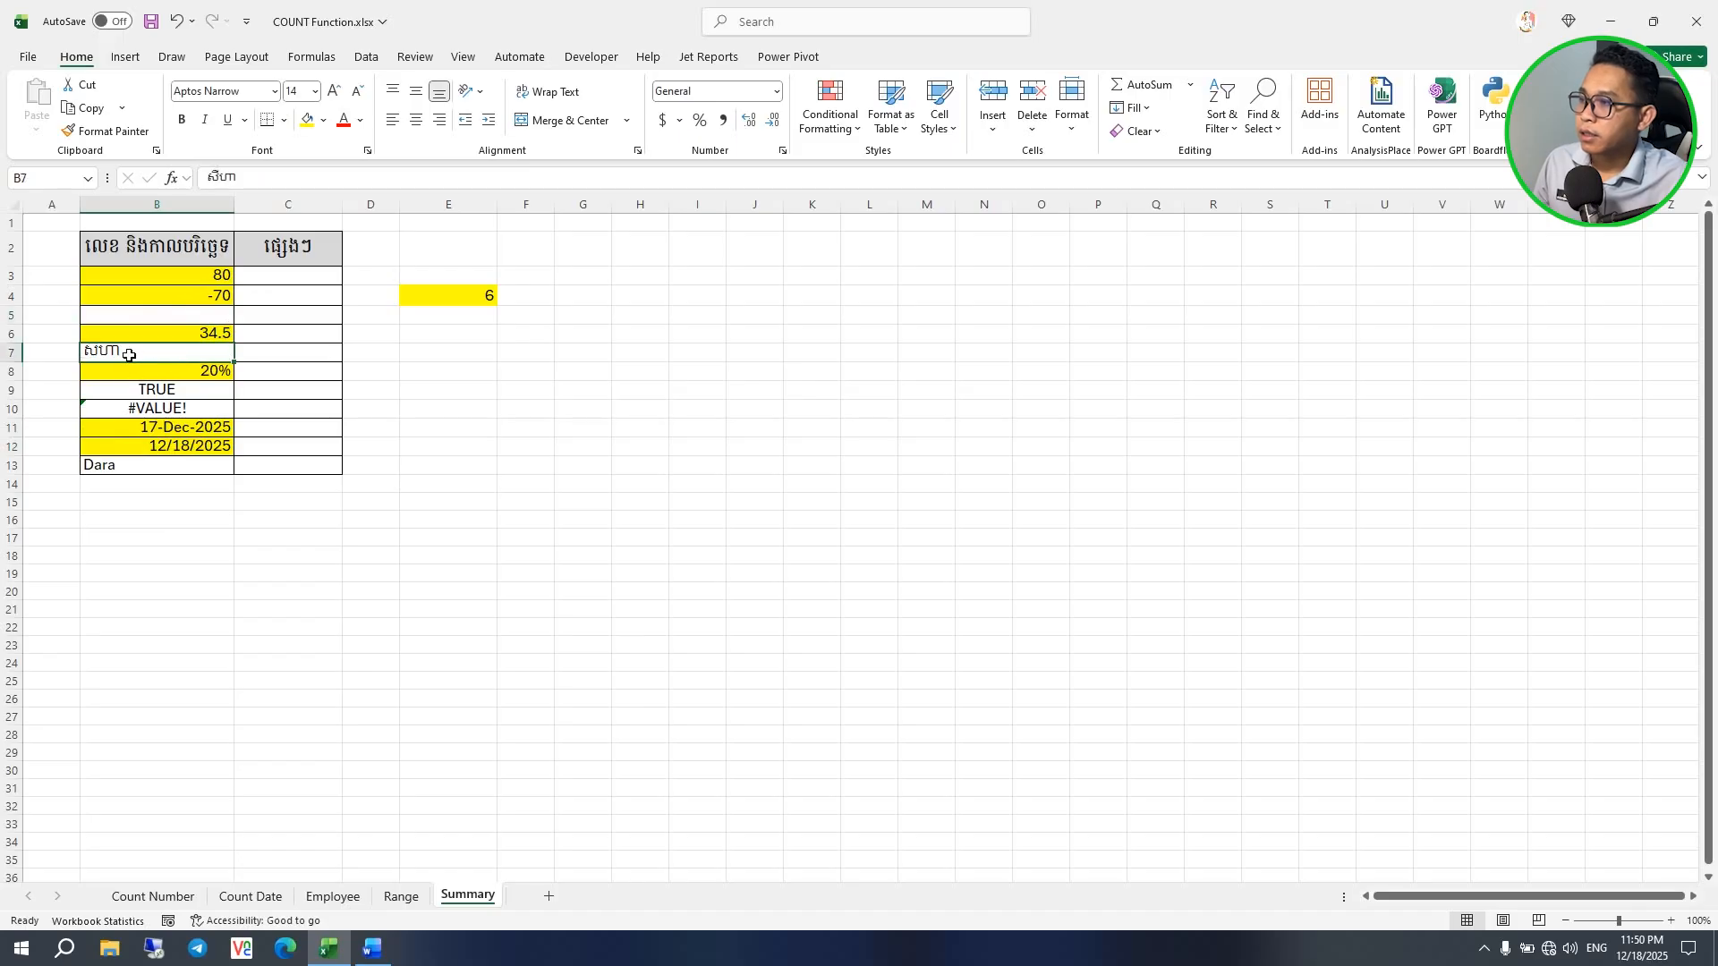
{"action": "left_click", "coordinate": [188, 389]}
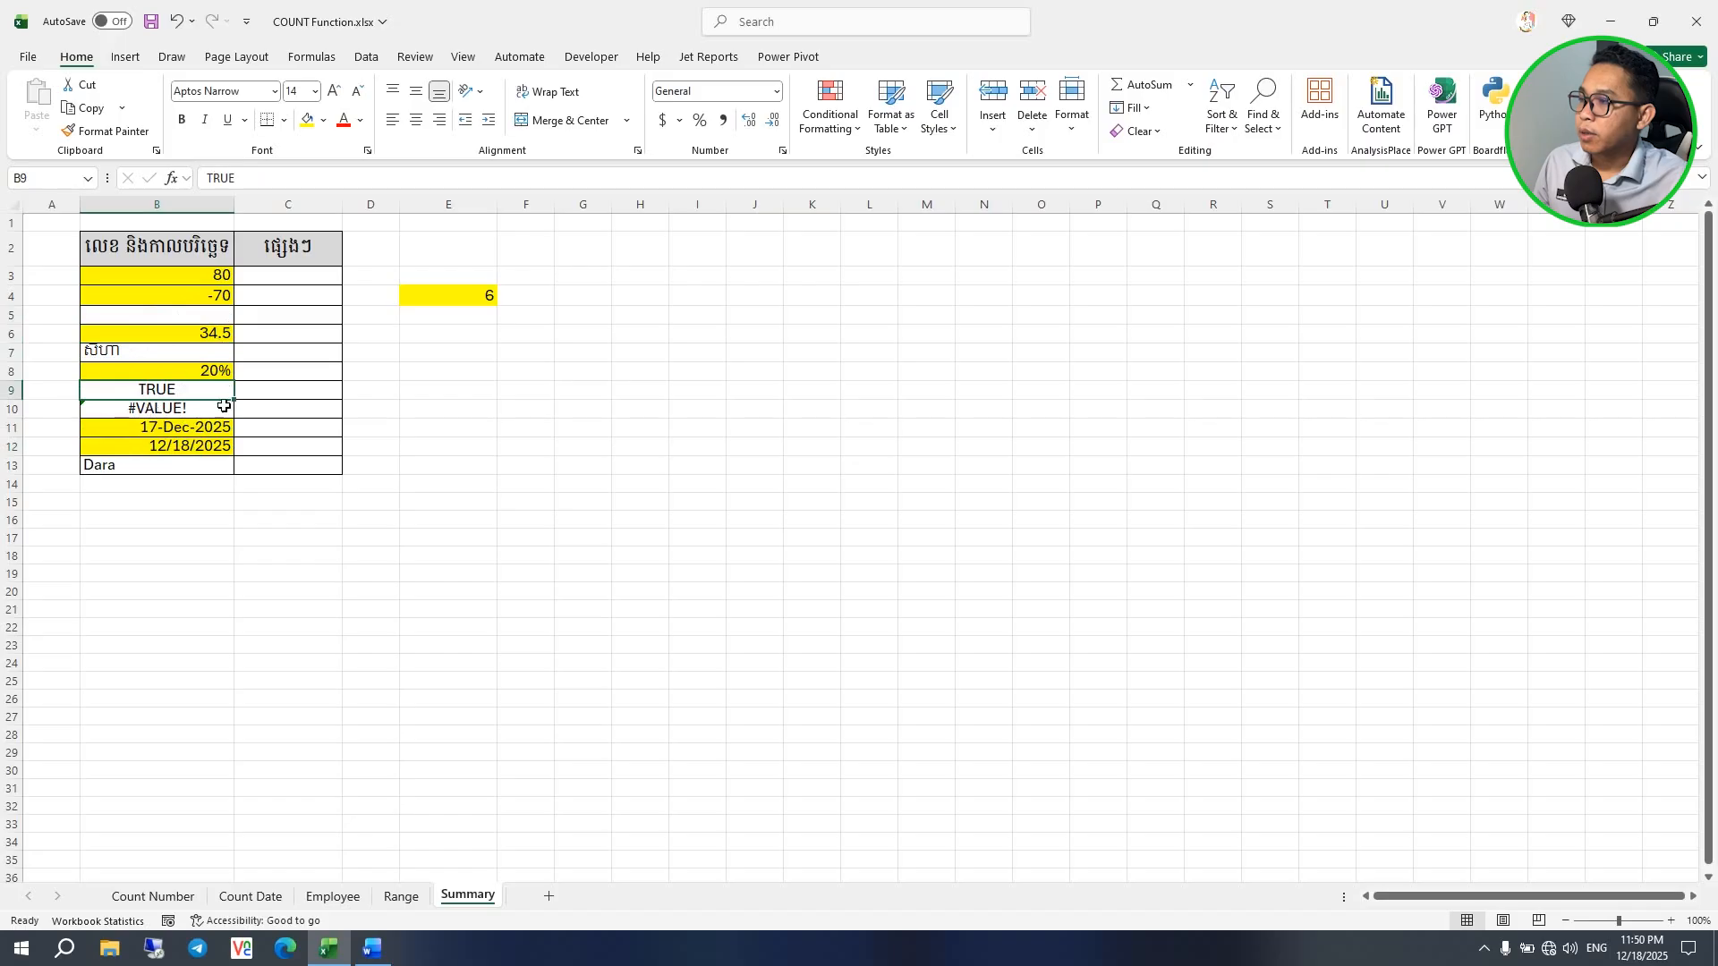
{"action": "left_click", "coordinate": [175, 408]}
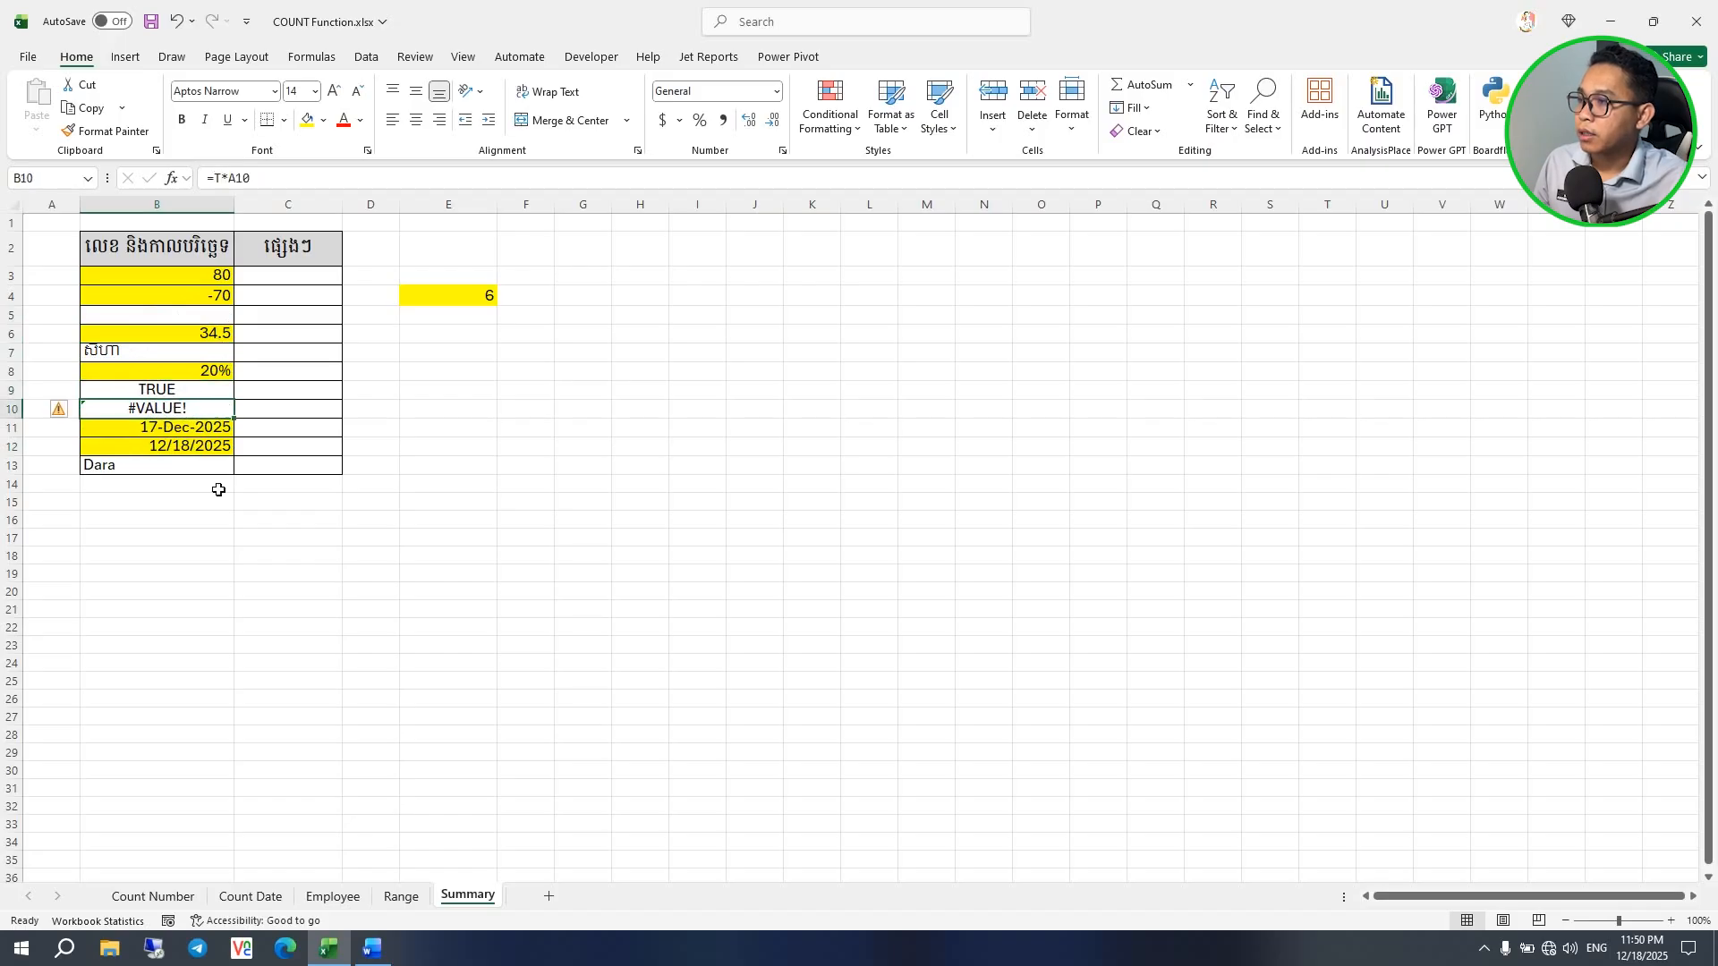
{"action": "left_click", "coordinate": [135, 467]}
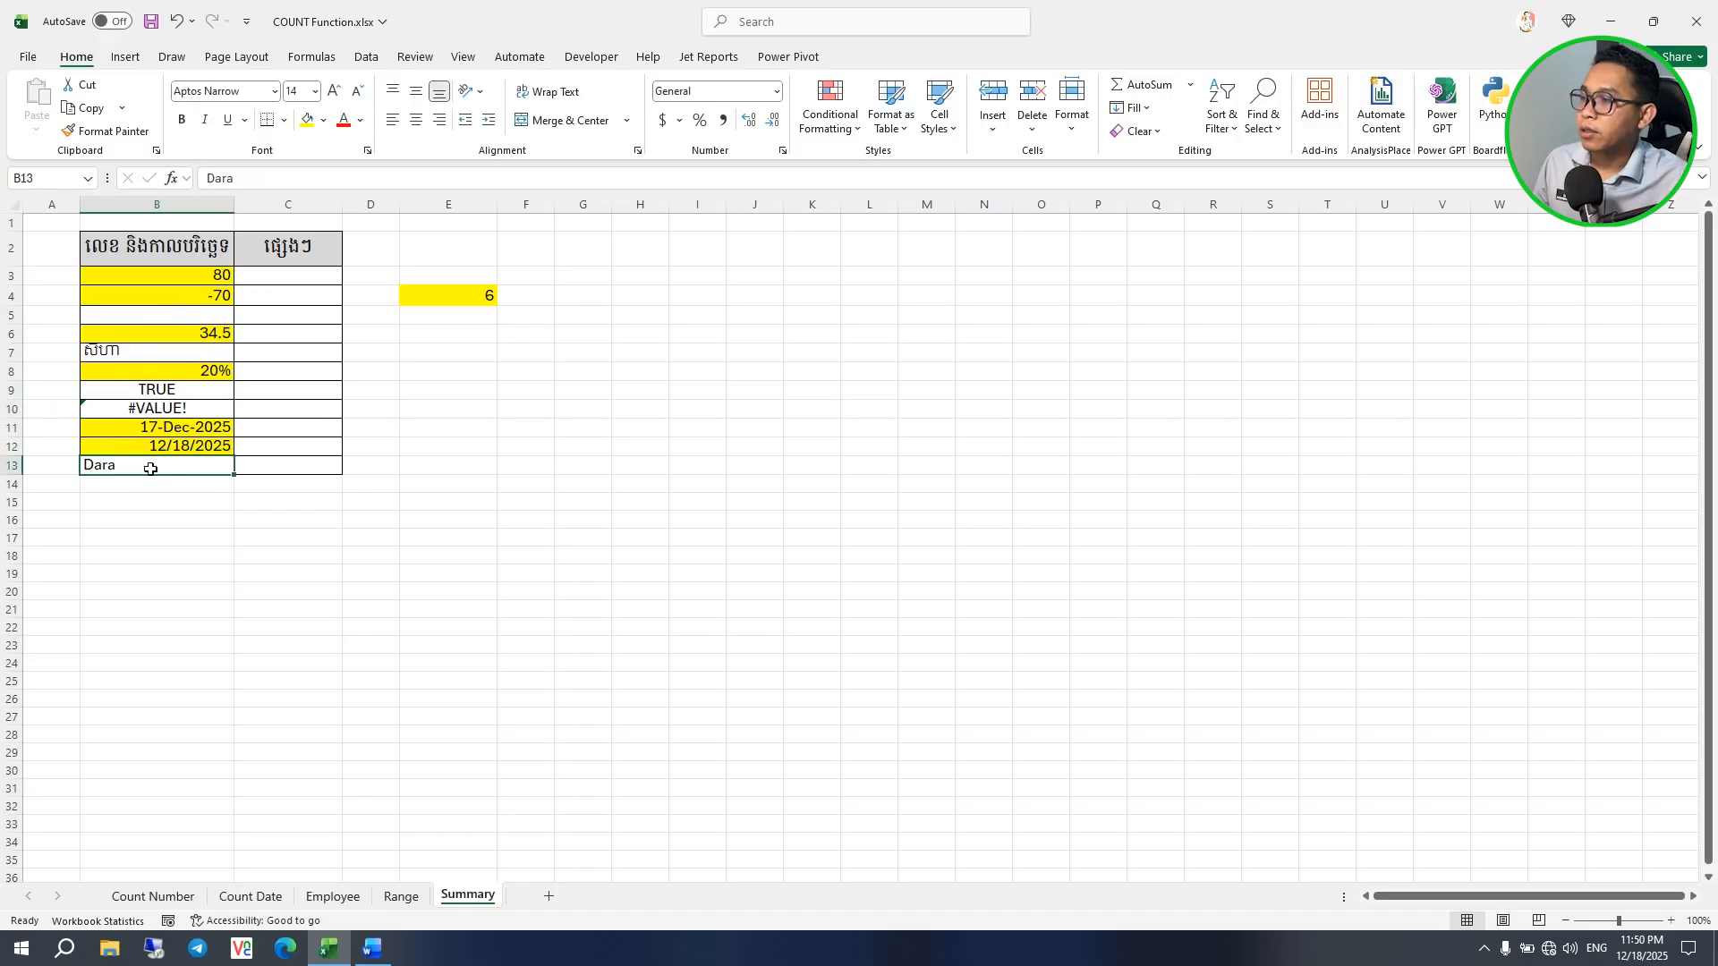
Step: Go over the dates, numbers and percentage in column B once more and compare them with the COUNT result in E4
{"action": "left_click", "coordinate": [184, 429]}
{"action": "left_click", "coordinate": [188, 445]}
{"action": "left_click", "coordinate": [183, 279]}
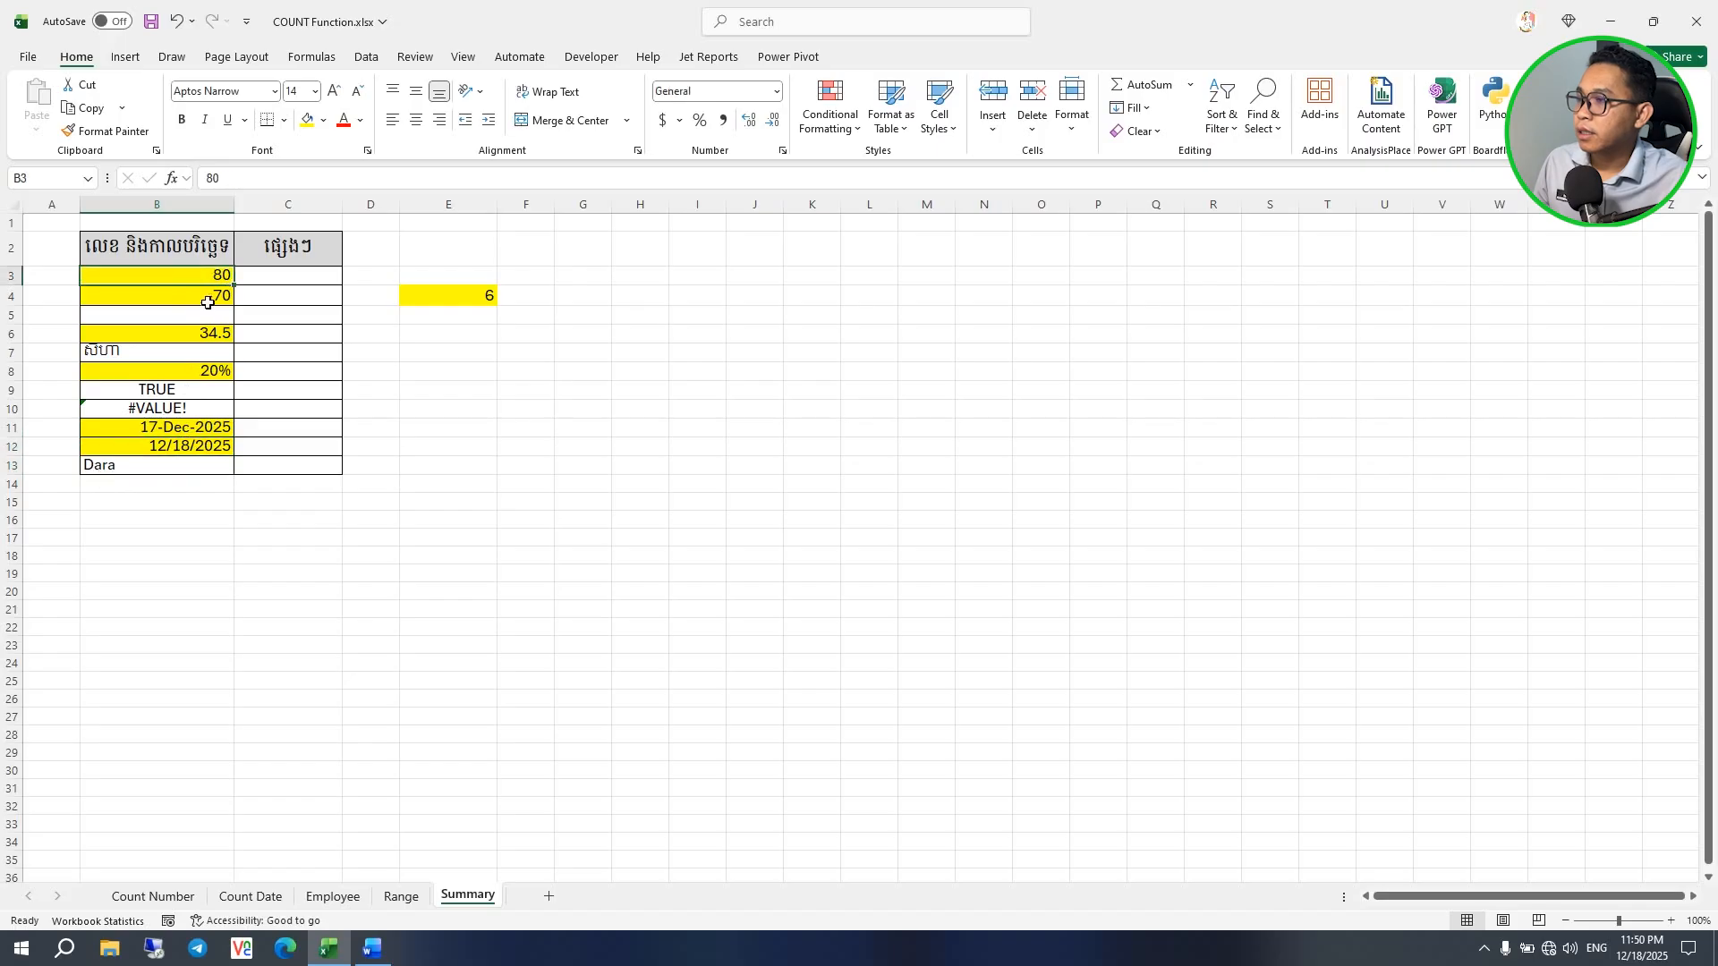
{"action": "left_click", "coordinate": [207, 301]}
{"action": "left_click", "coordinate": [215, 280]}
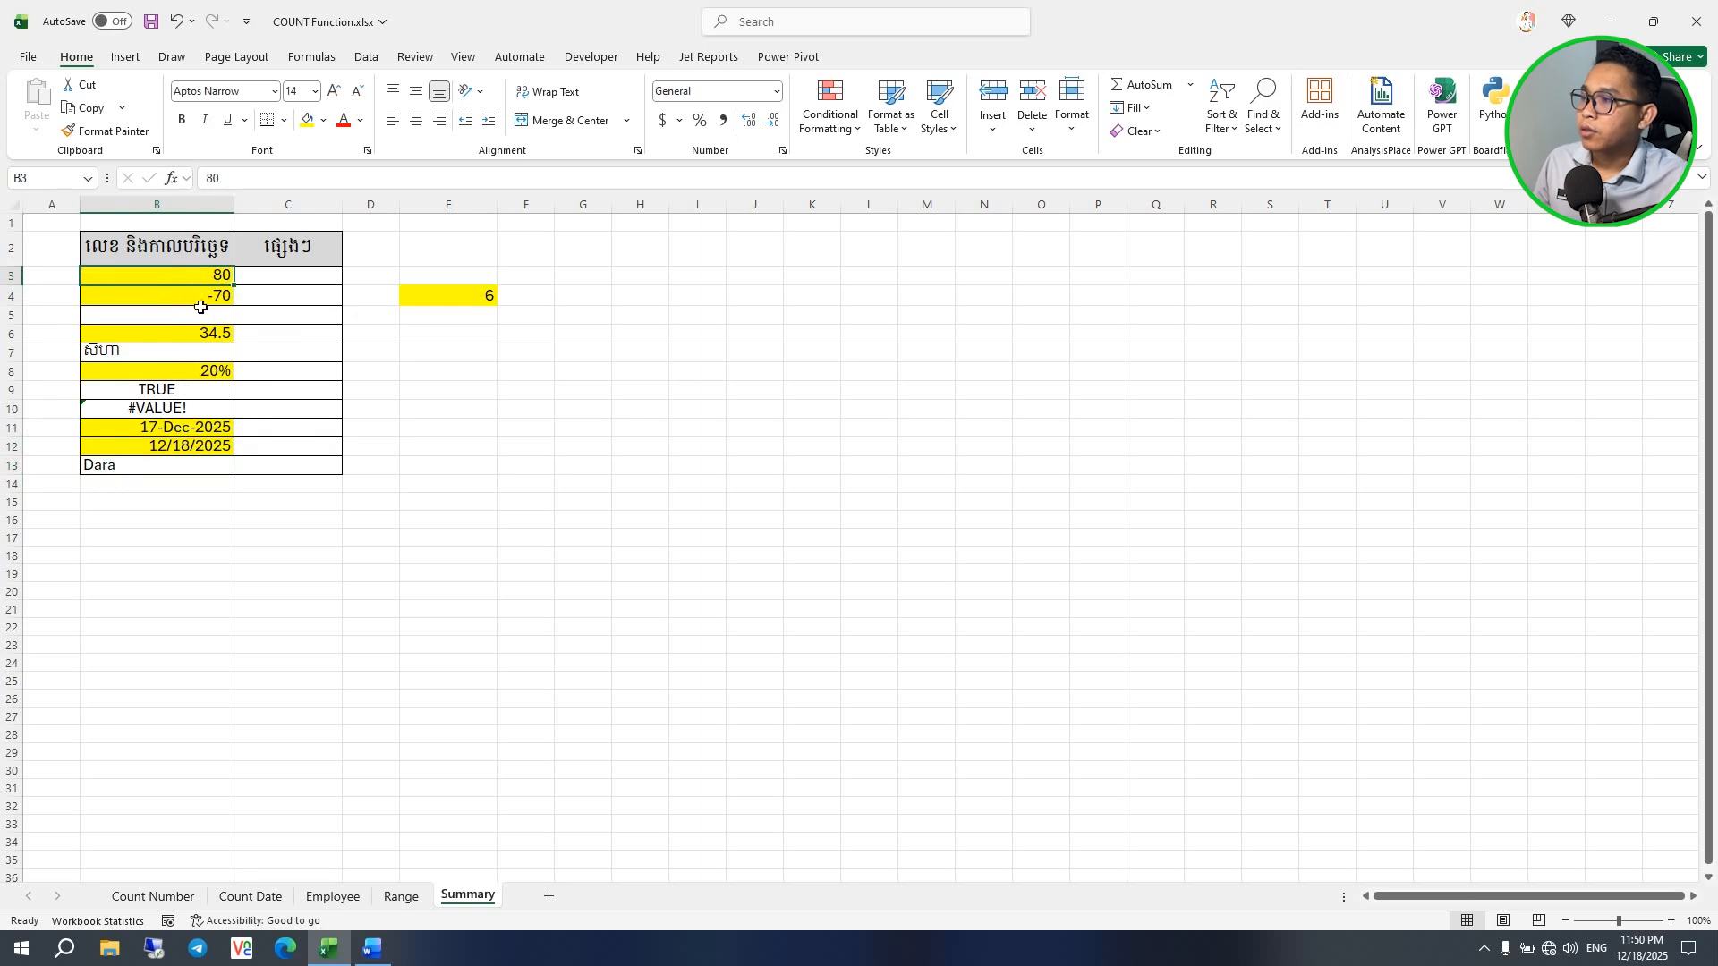
{"action": "left_click", "coordinate": [211, 375]}
{"action": "left_click", "coordinate": [179, 409]}
{"action": "left_click", "coordinate": [175, 428]}
{"action": "left_click", "coordinate": [168, 444]}
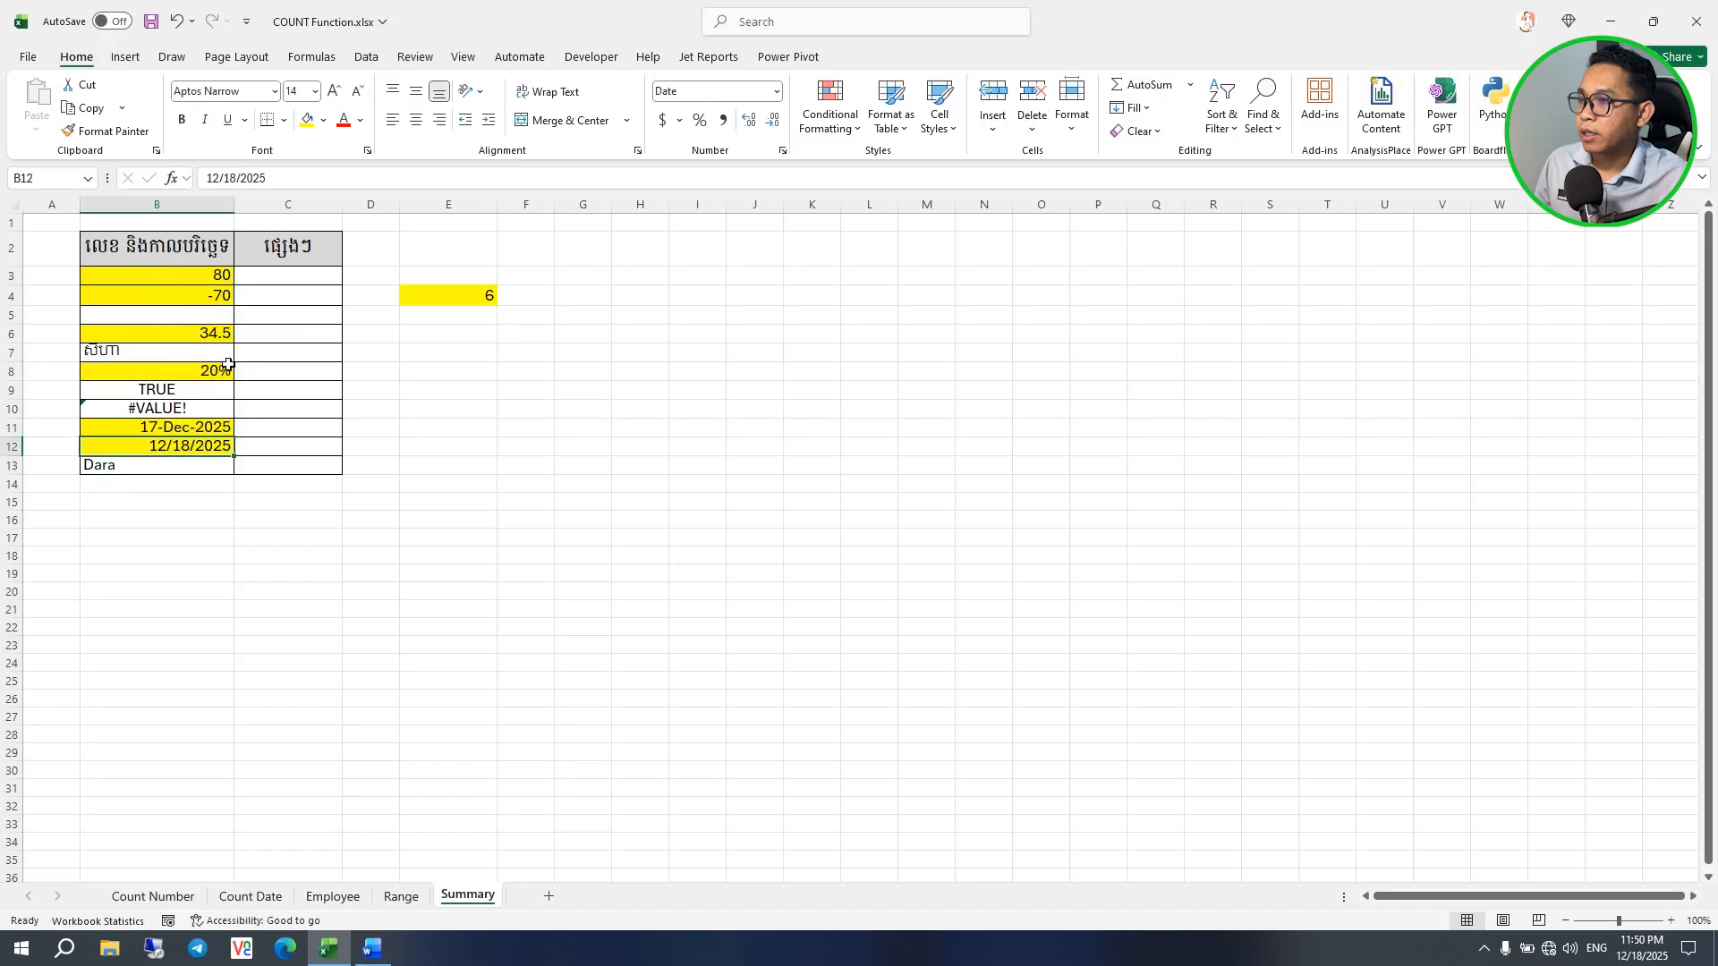
{"action": "left_click", "coordinate": [435, 306]}
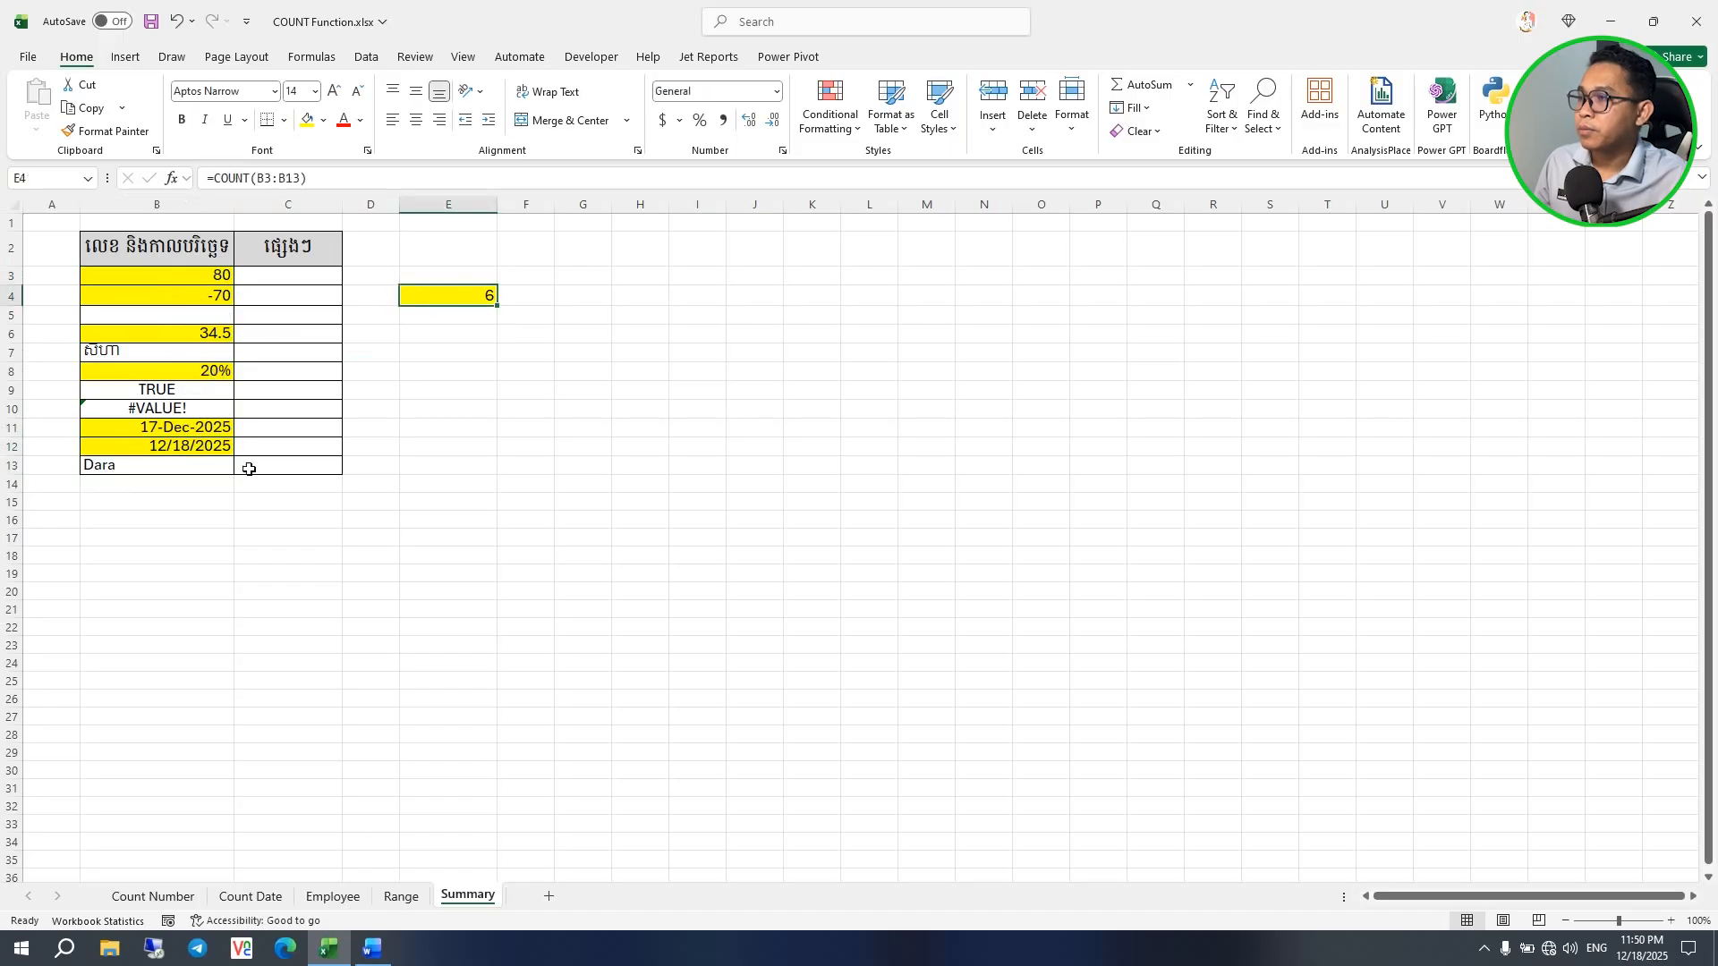